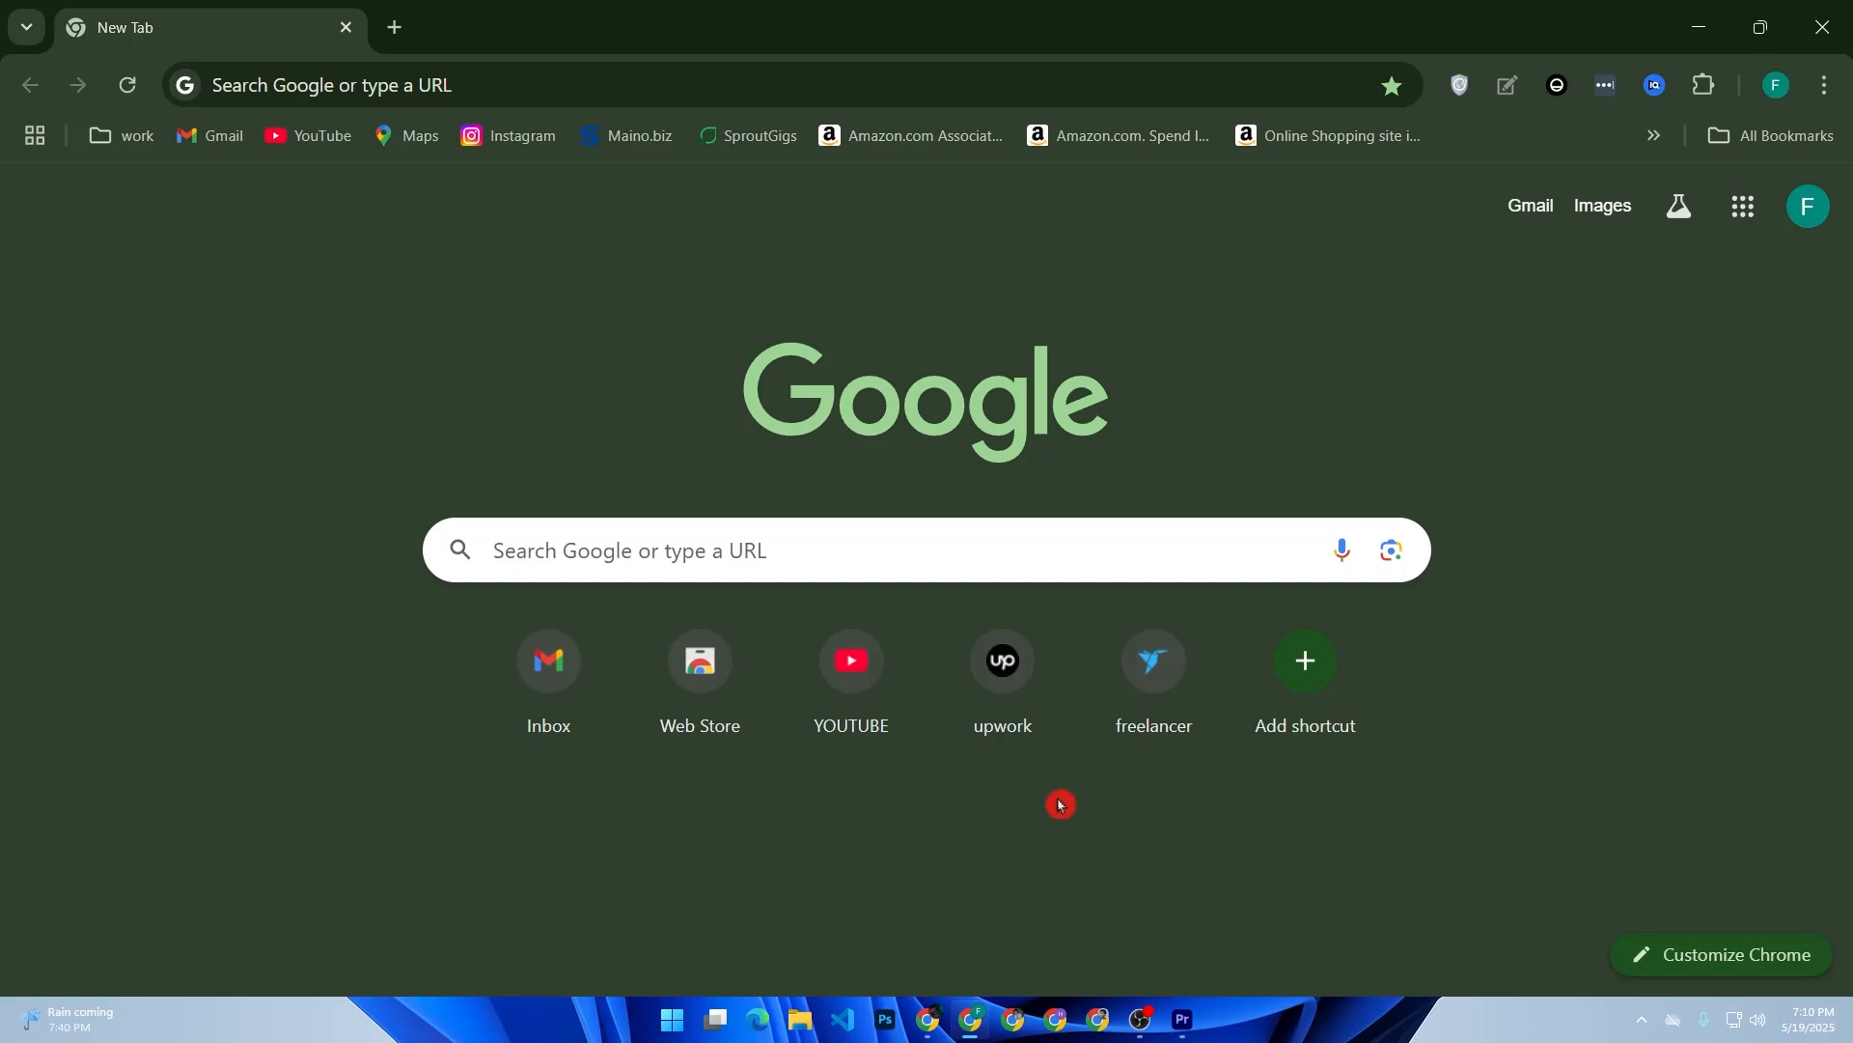
Step: Search Google for "shopify" and open the official, non-sponsored shopify.com website from the results
left_click(704, 571)
left_click(649, 686)
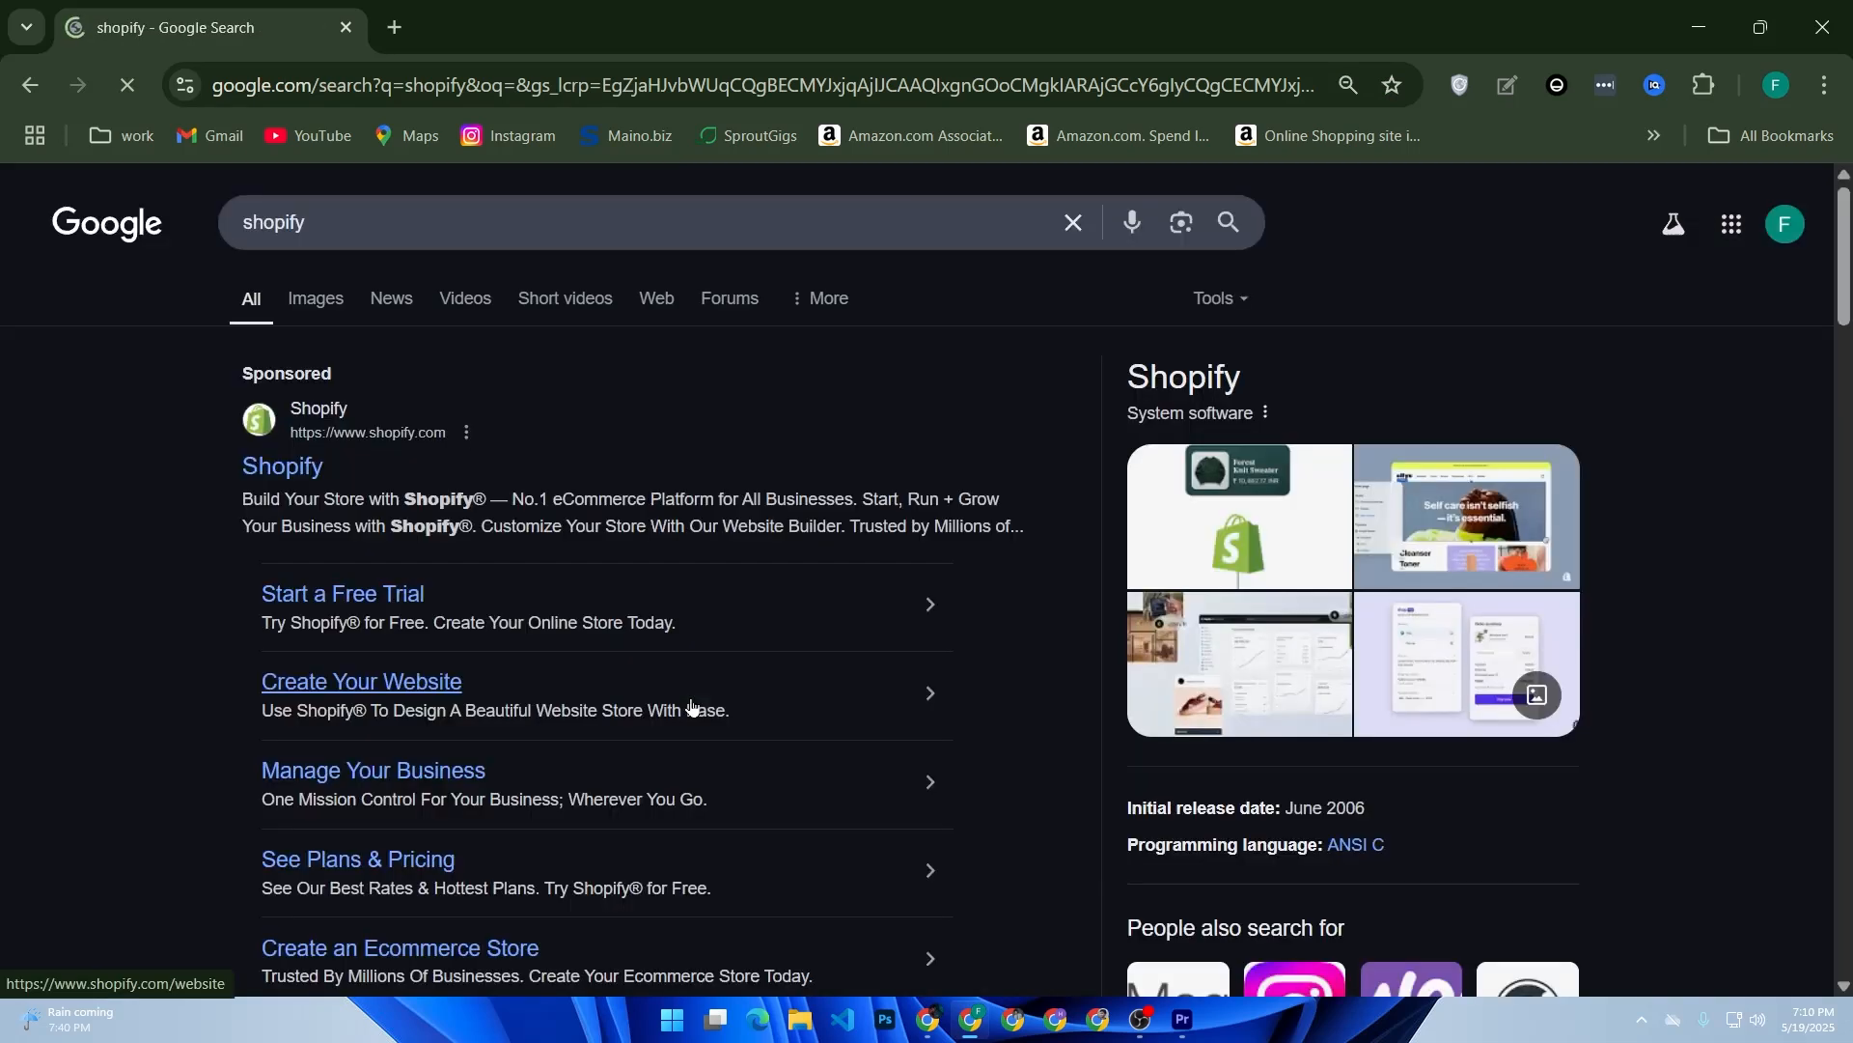
left_click(691, 706)
scroll(598, 767, "down", 2)
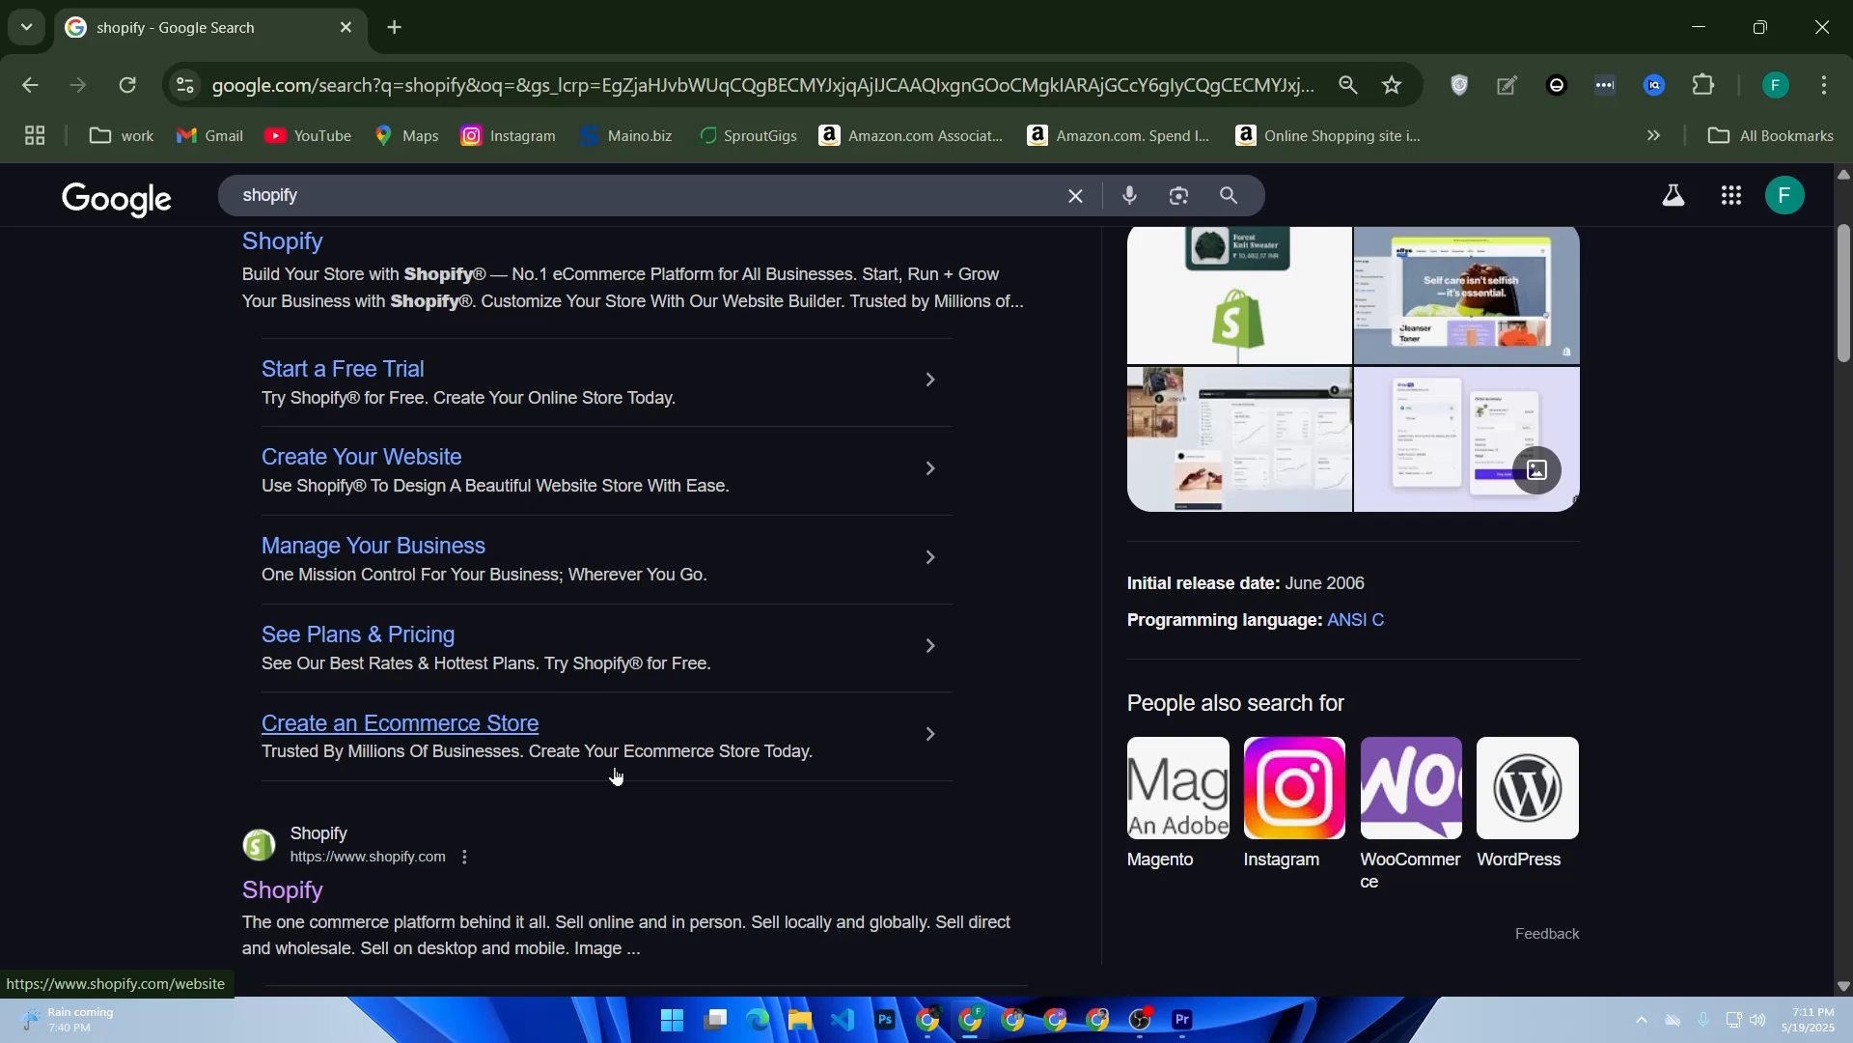
scroll(614, 775, "down", 2)
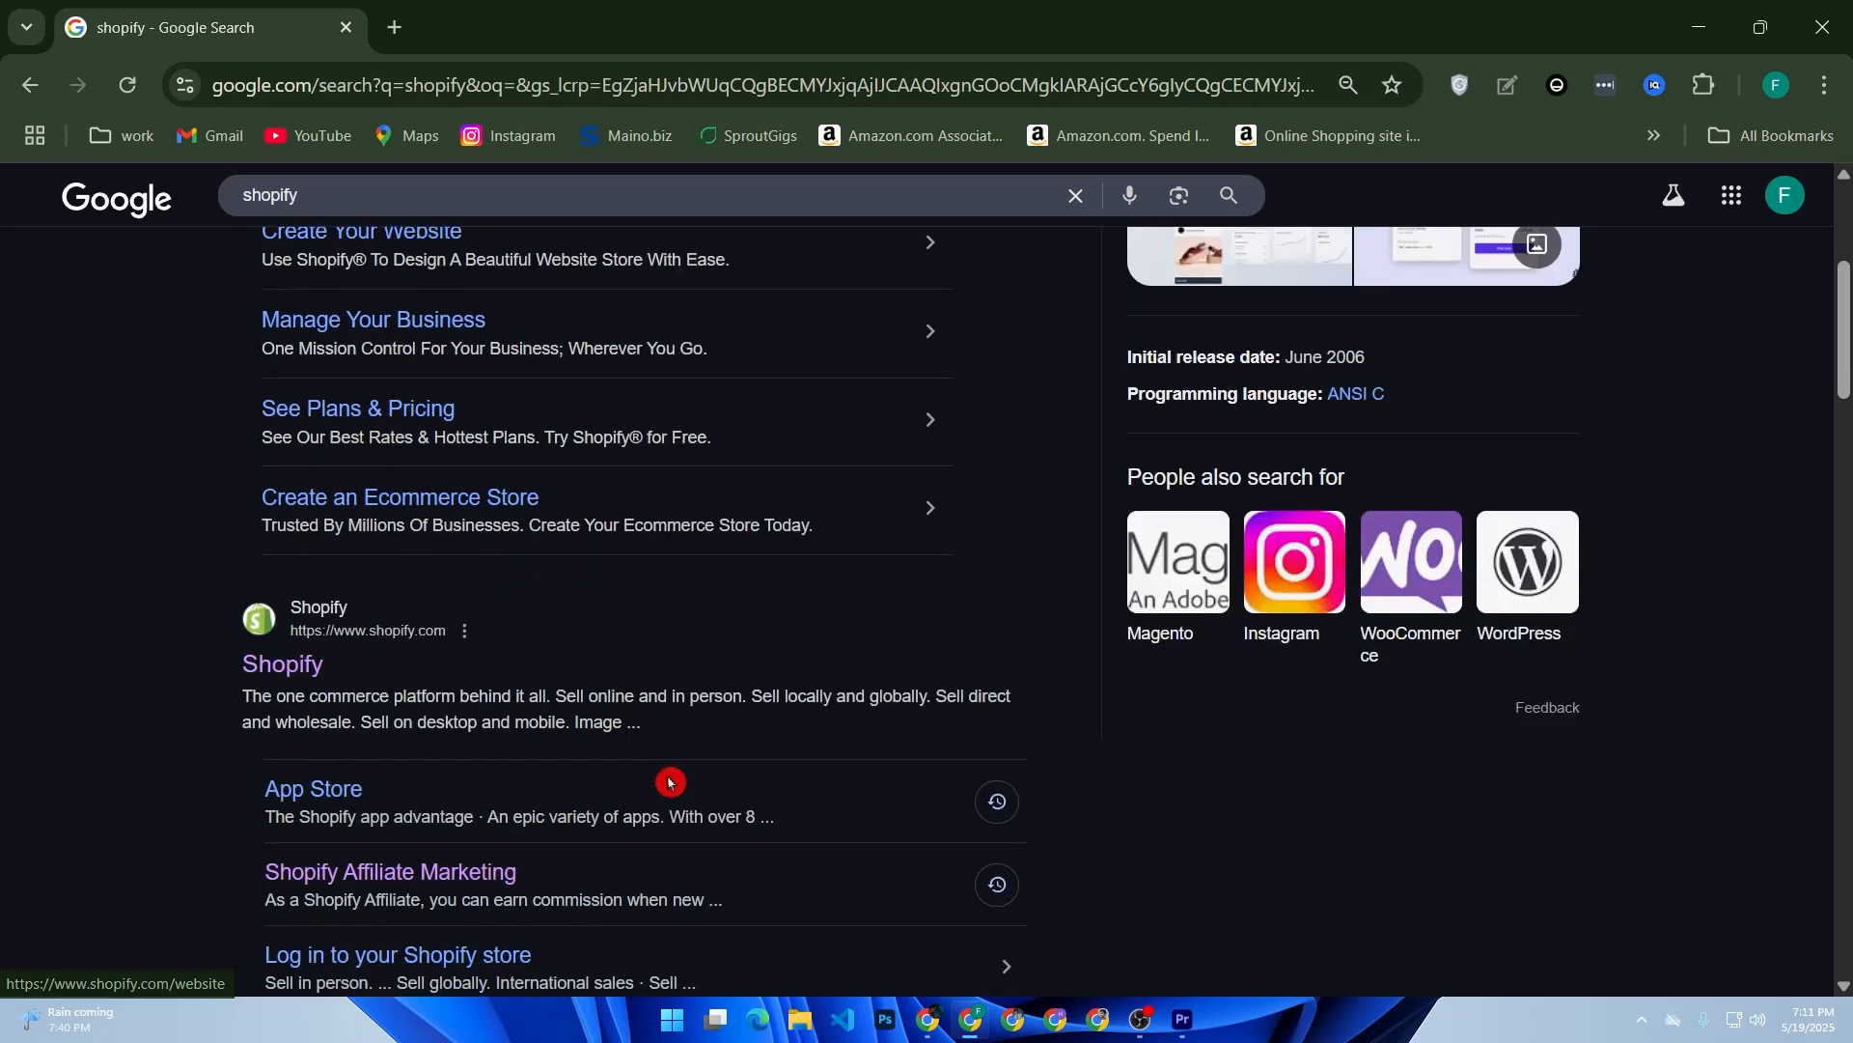
left_click(282, 661)
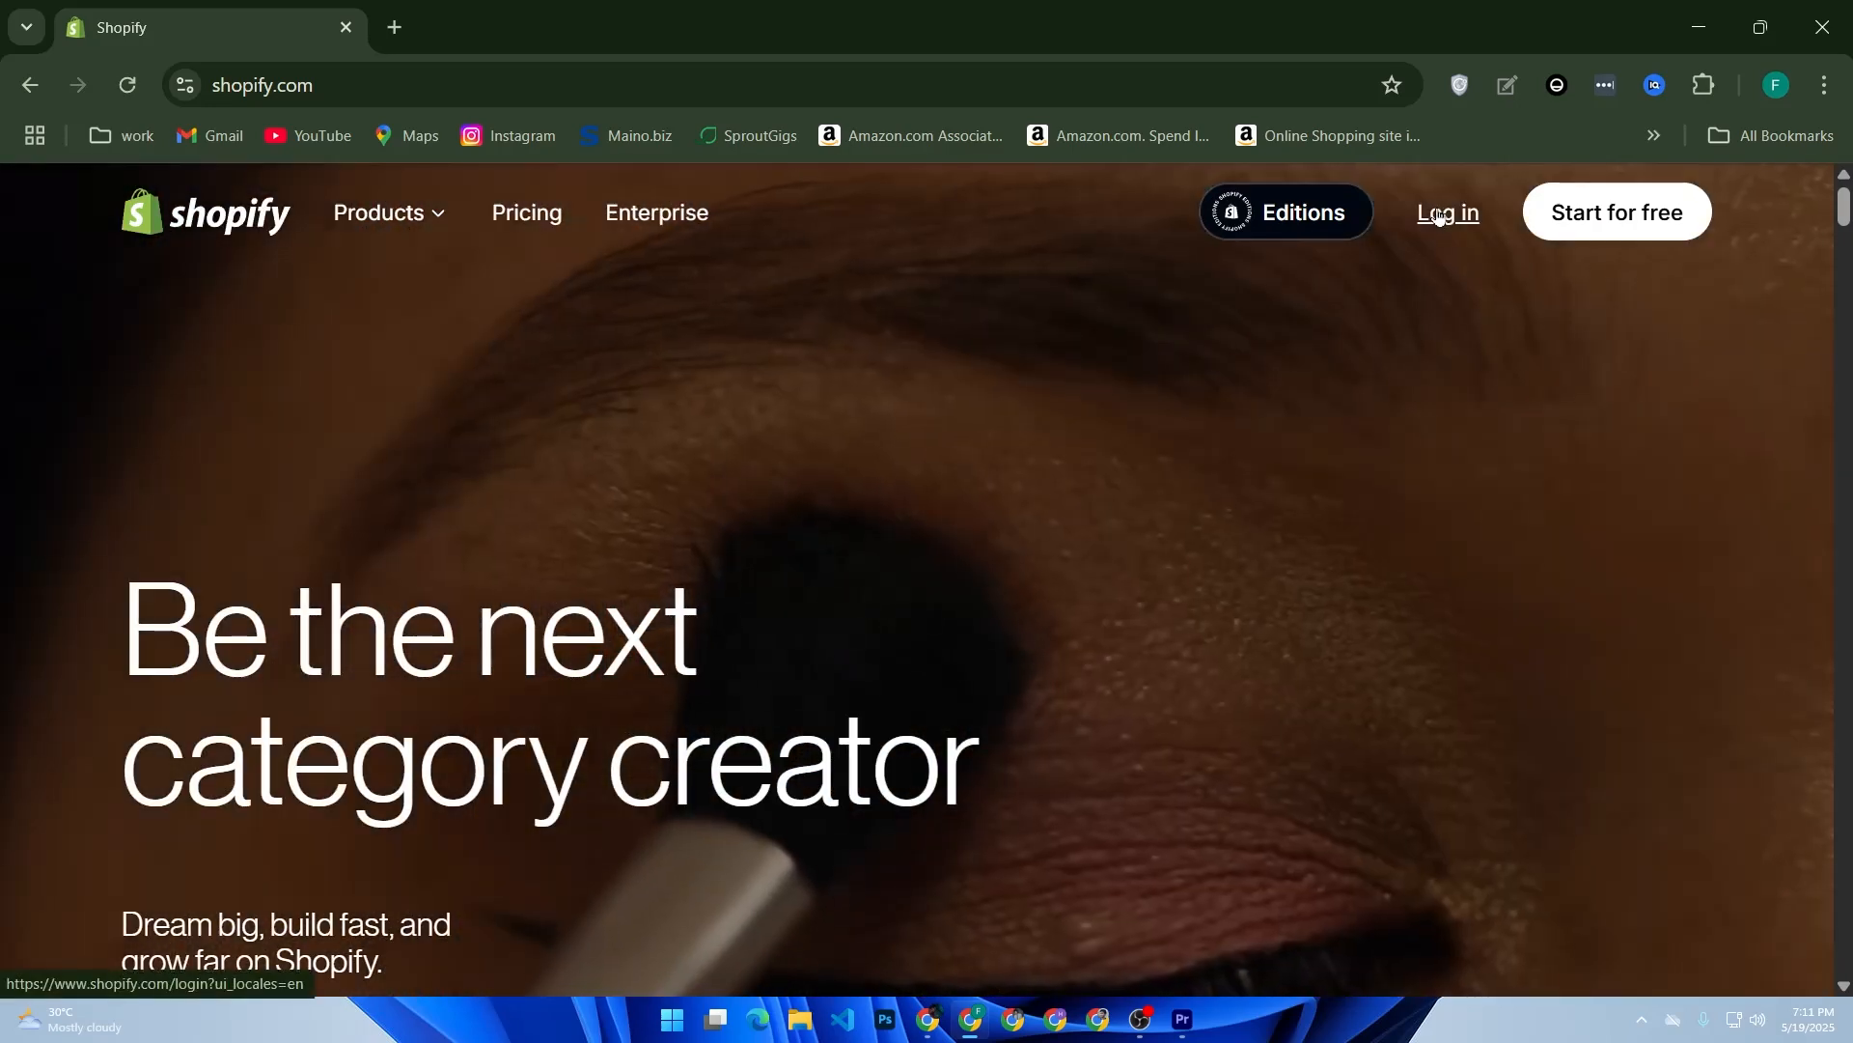
Step: Log in to Shopify and view the subscription plans for the first store in the all-stores list
left_click(1438, 215)
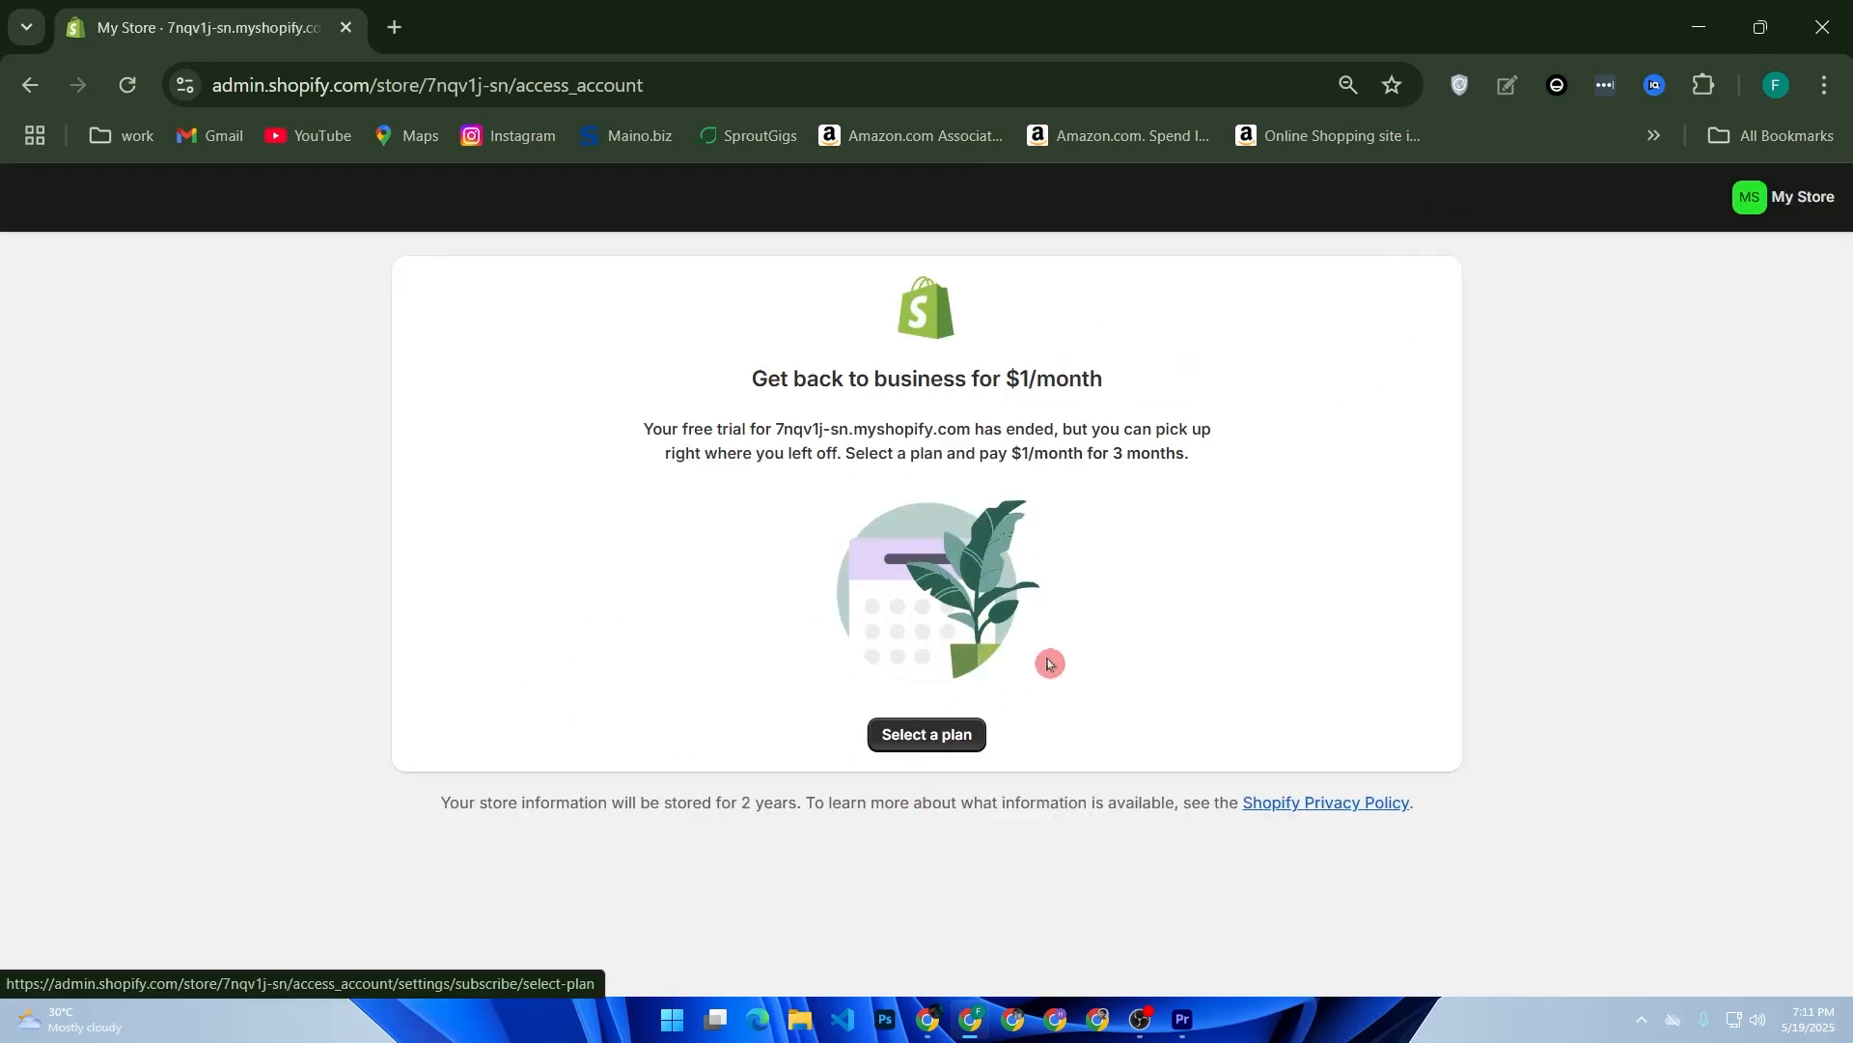
left_click(1777, 209)
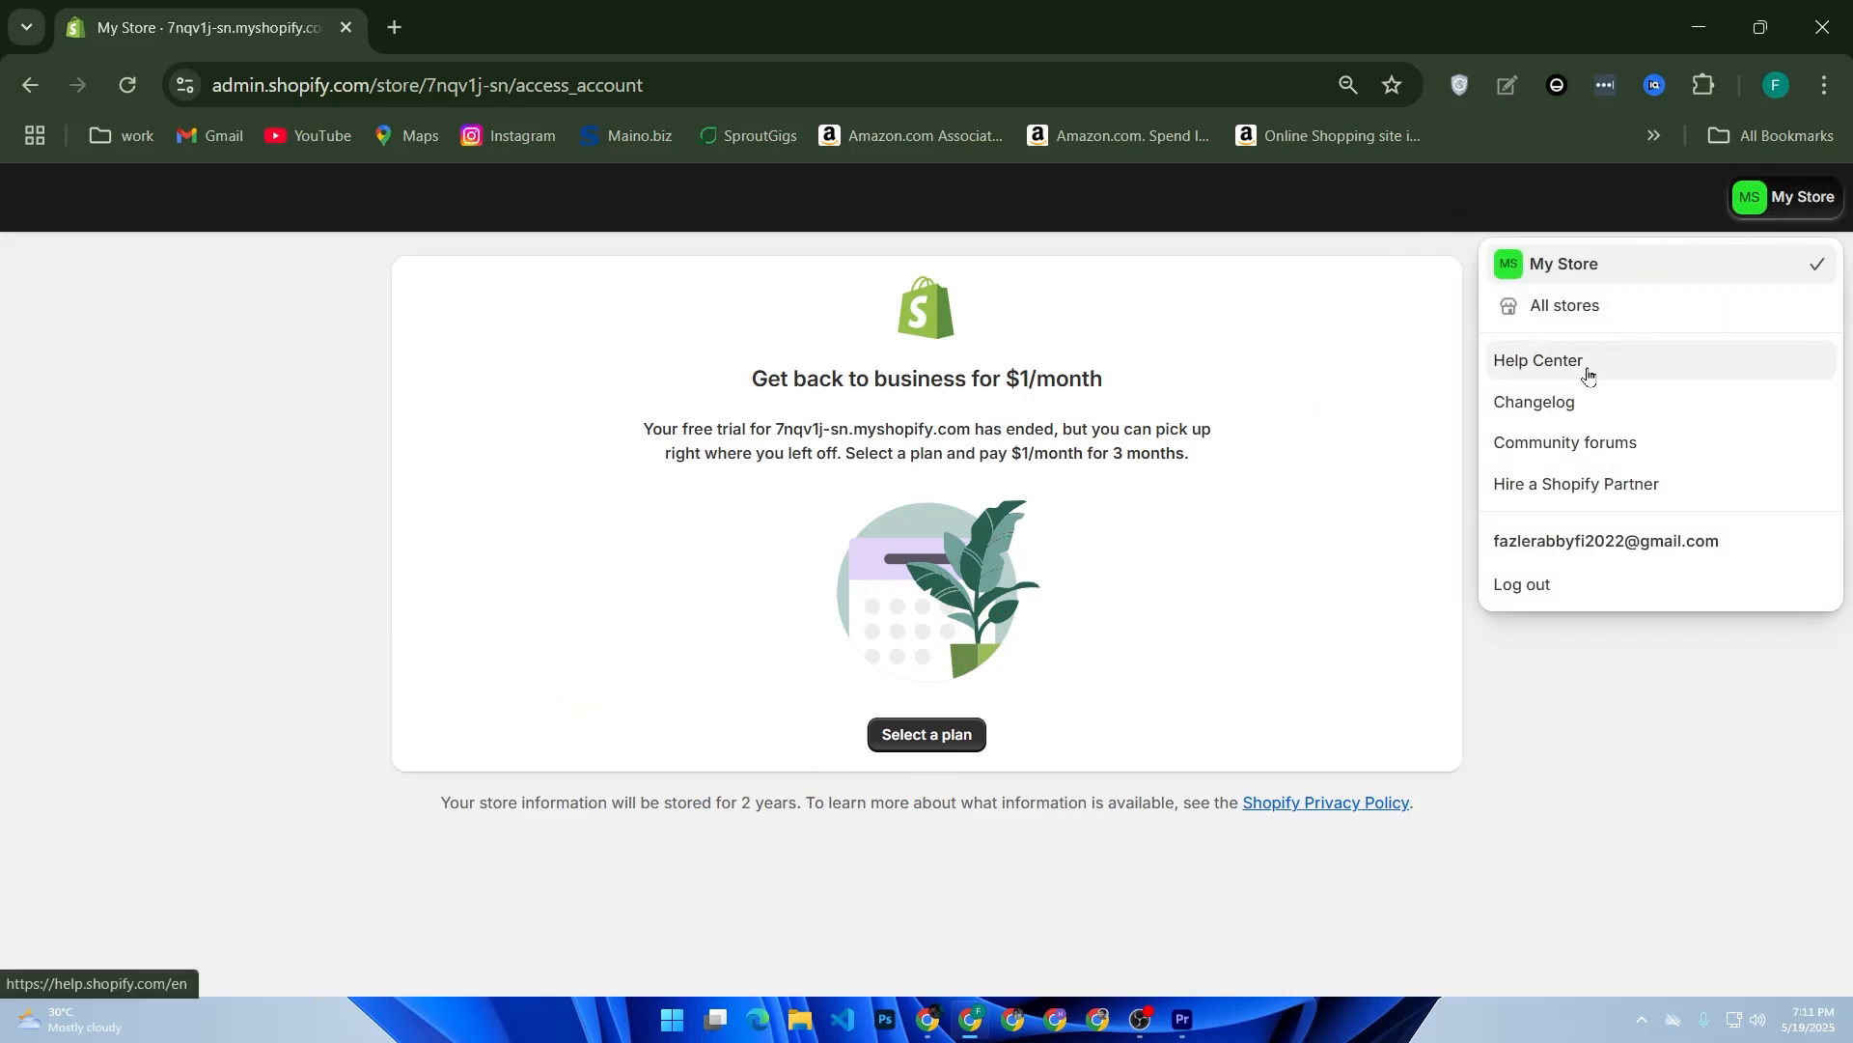
left_click(1611, 309)
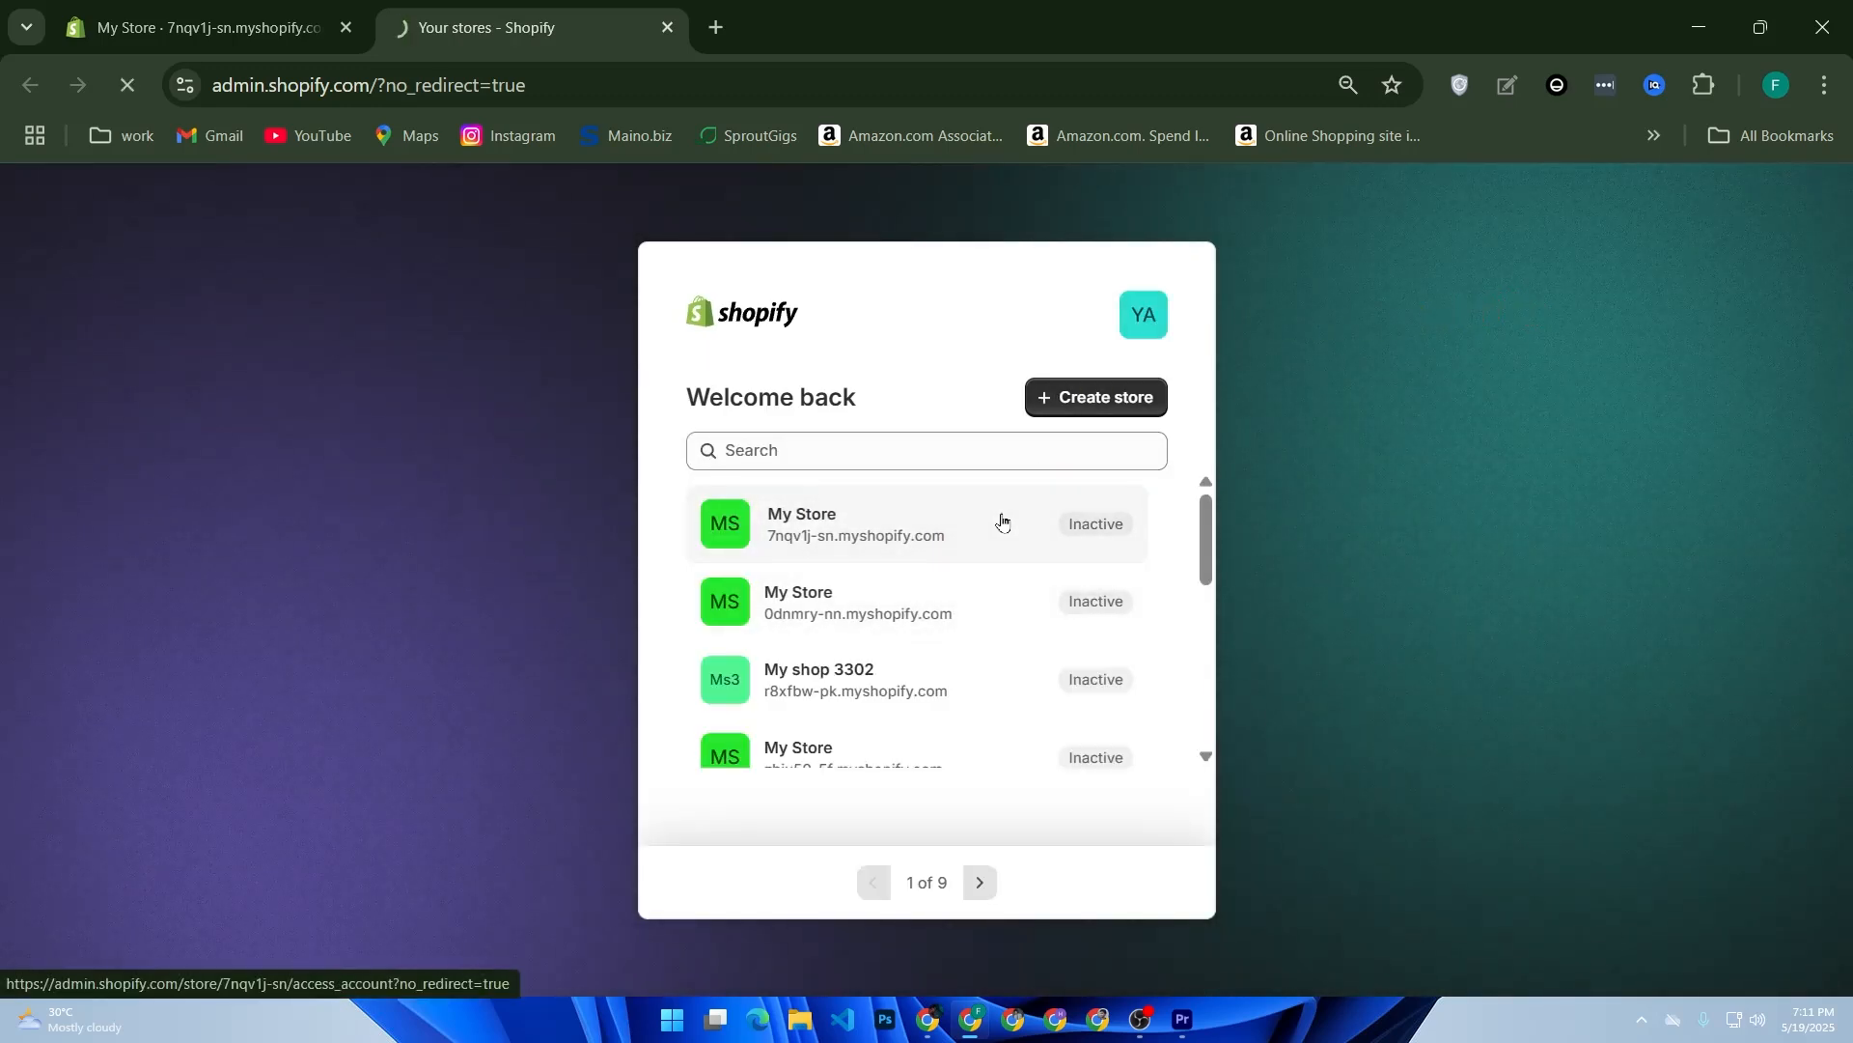
left_click(1002, 520)
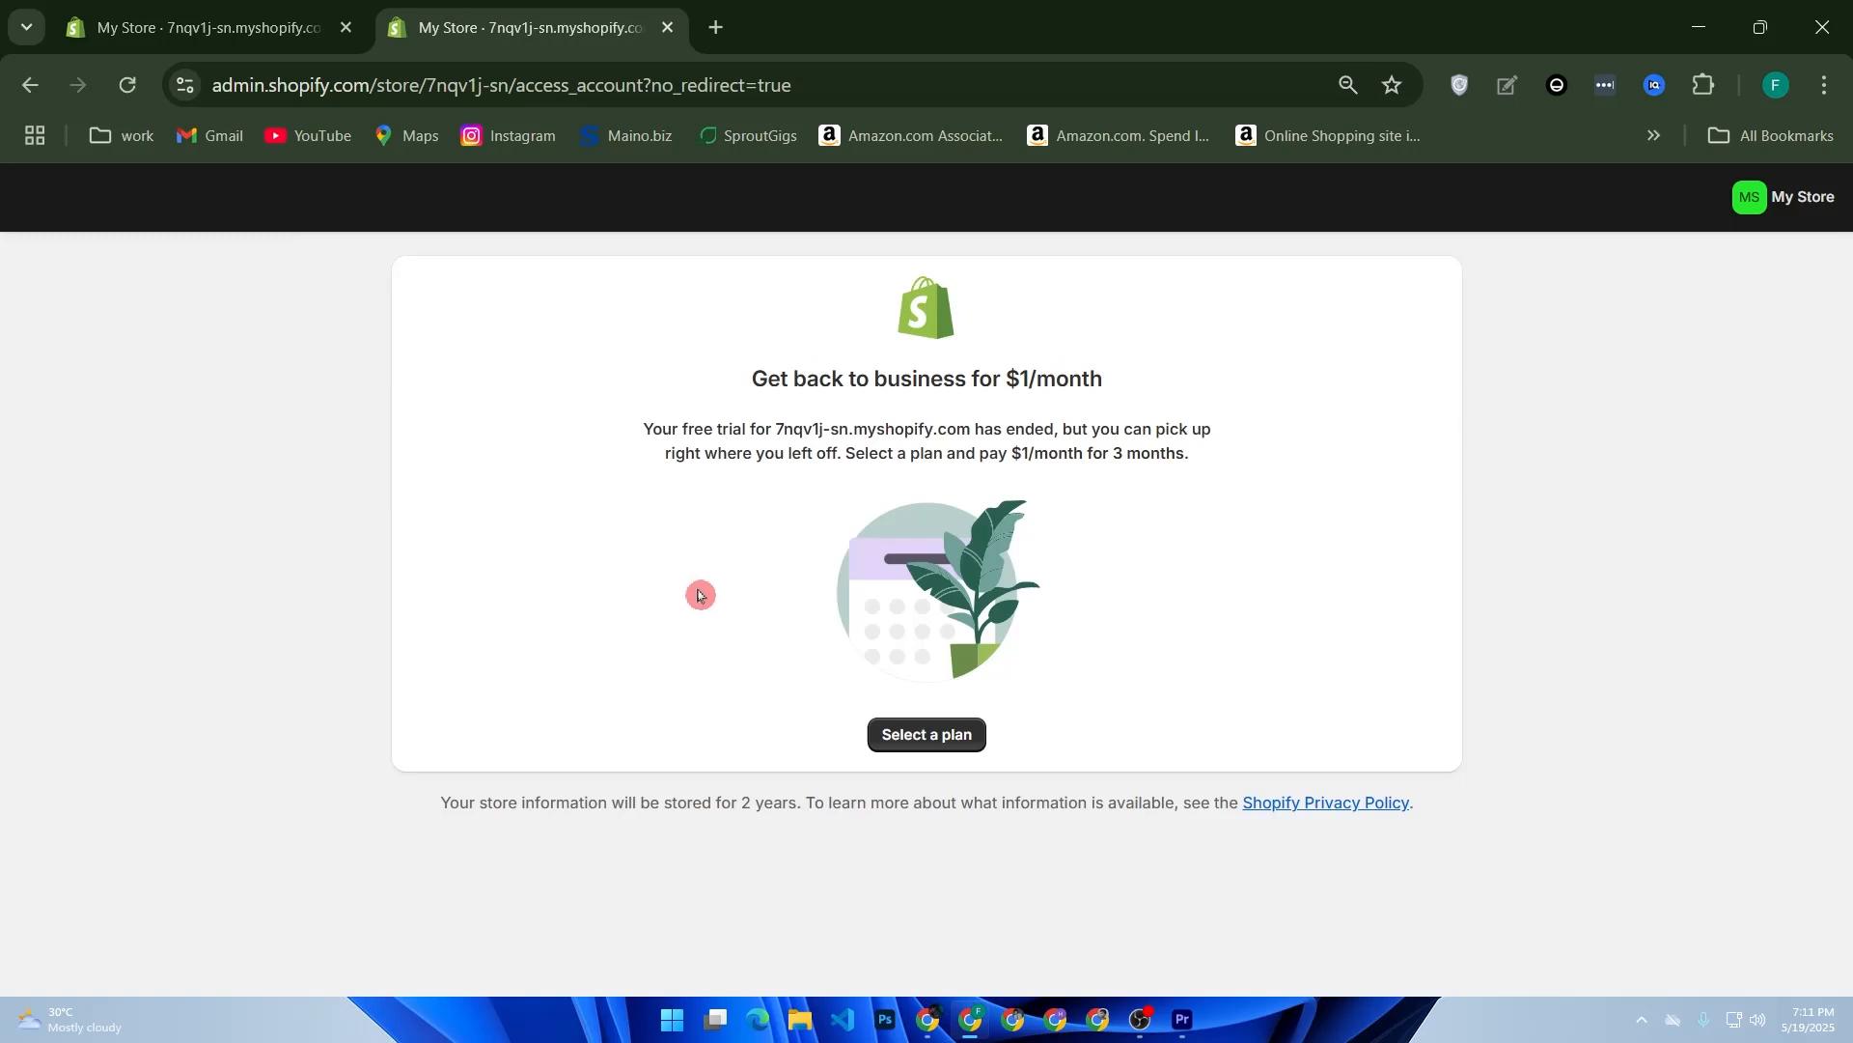
left_click(934, 741)
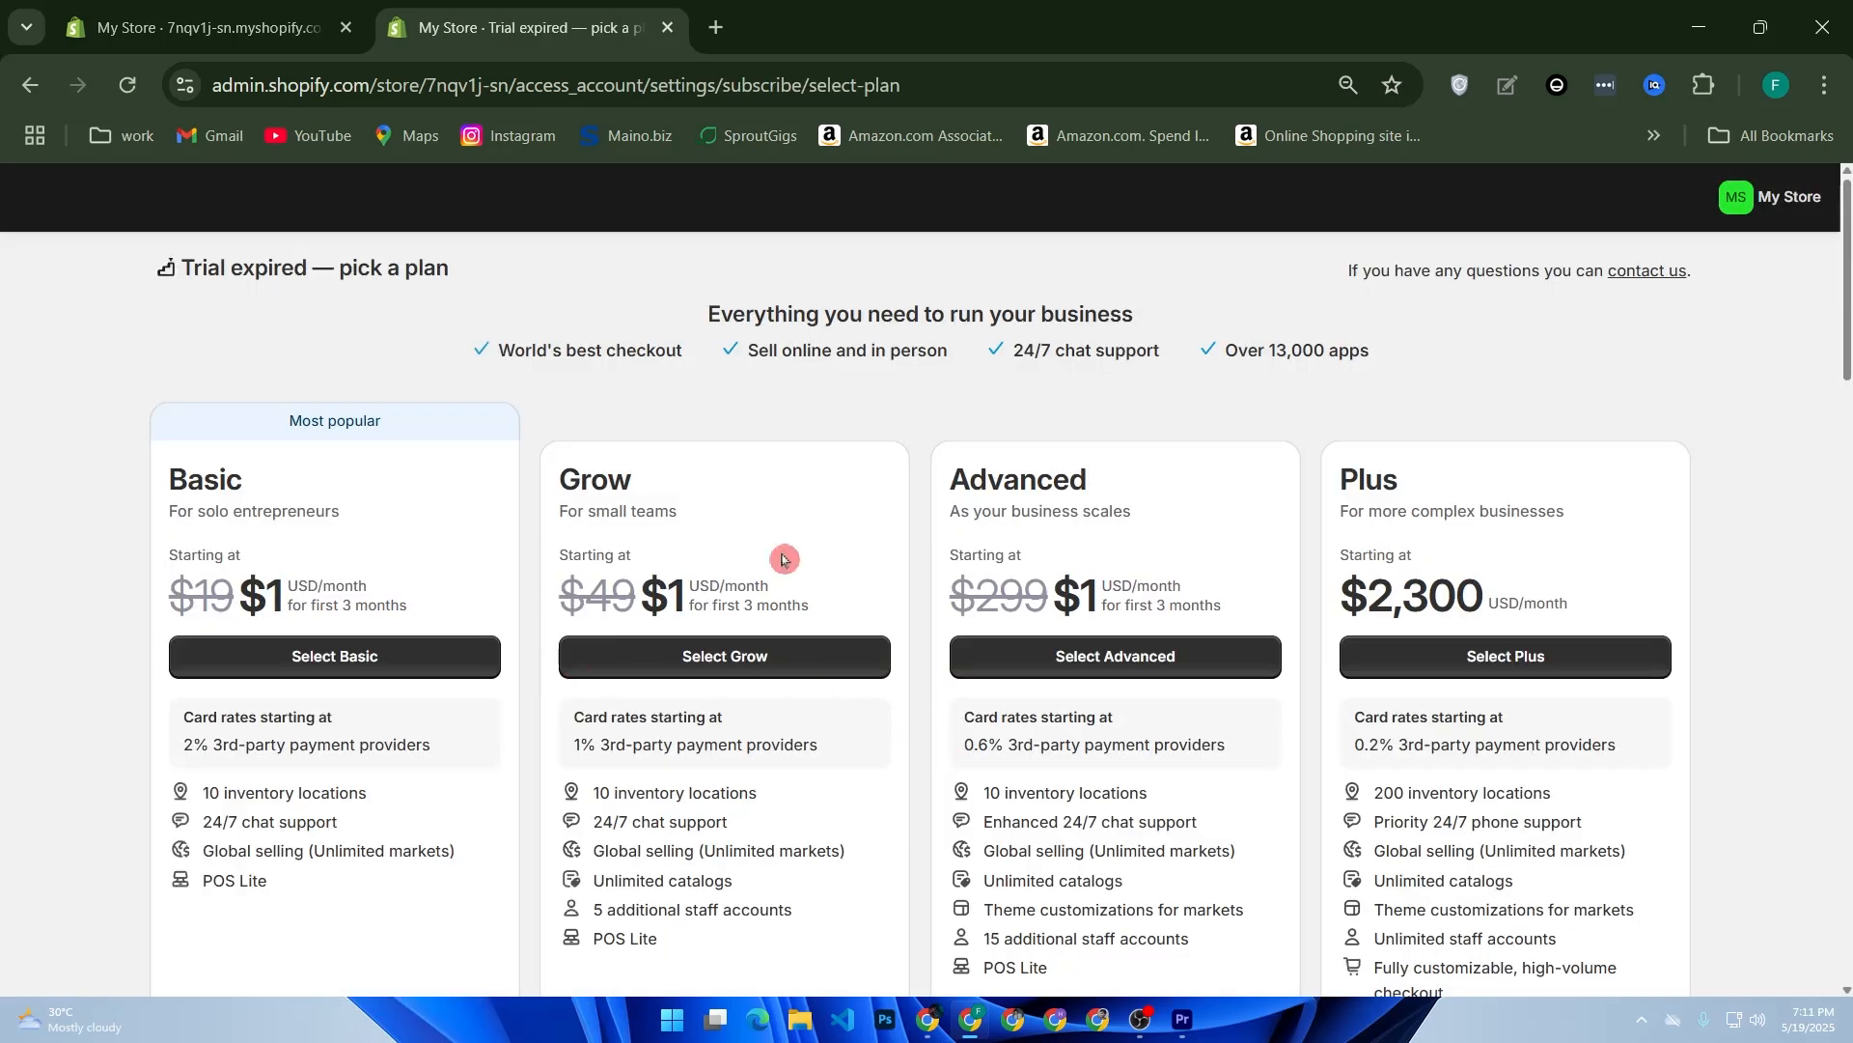
Step: Search Google for "shopify" in a new browser tab and open the sponsored Shopify free trial page
left_click(702, 34)
left_click(559, 569)
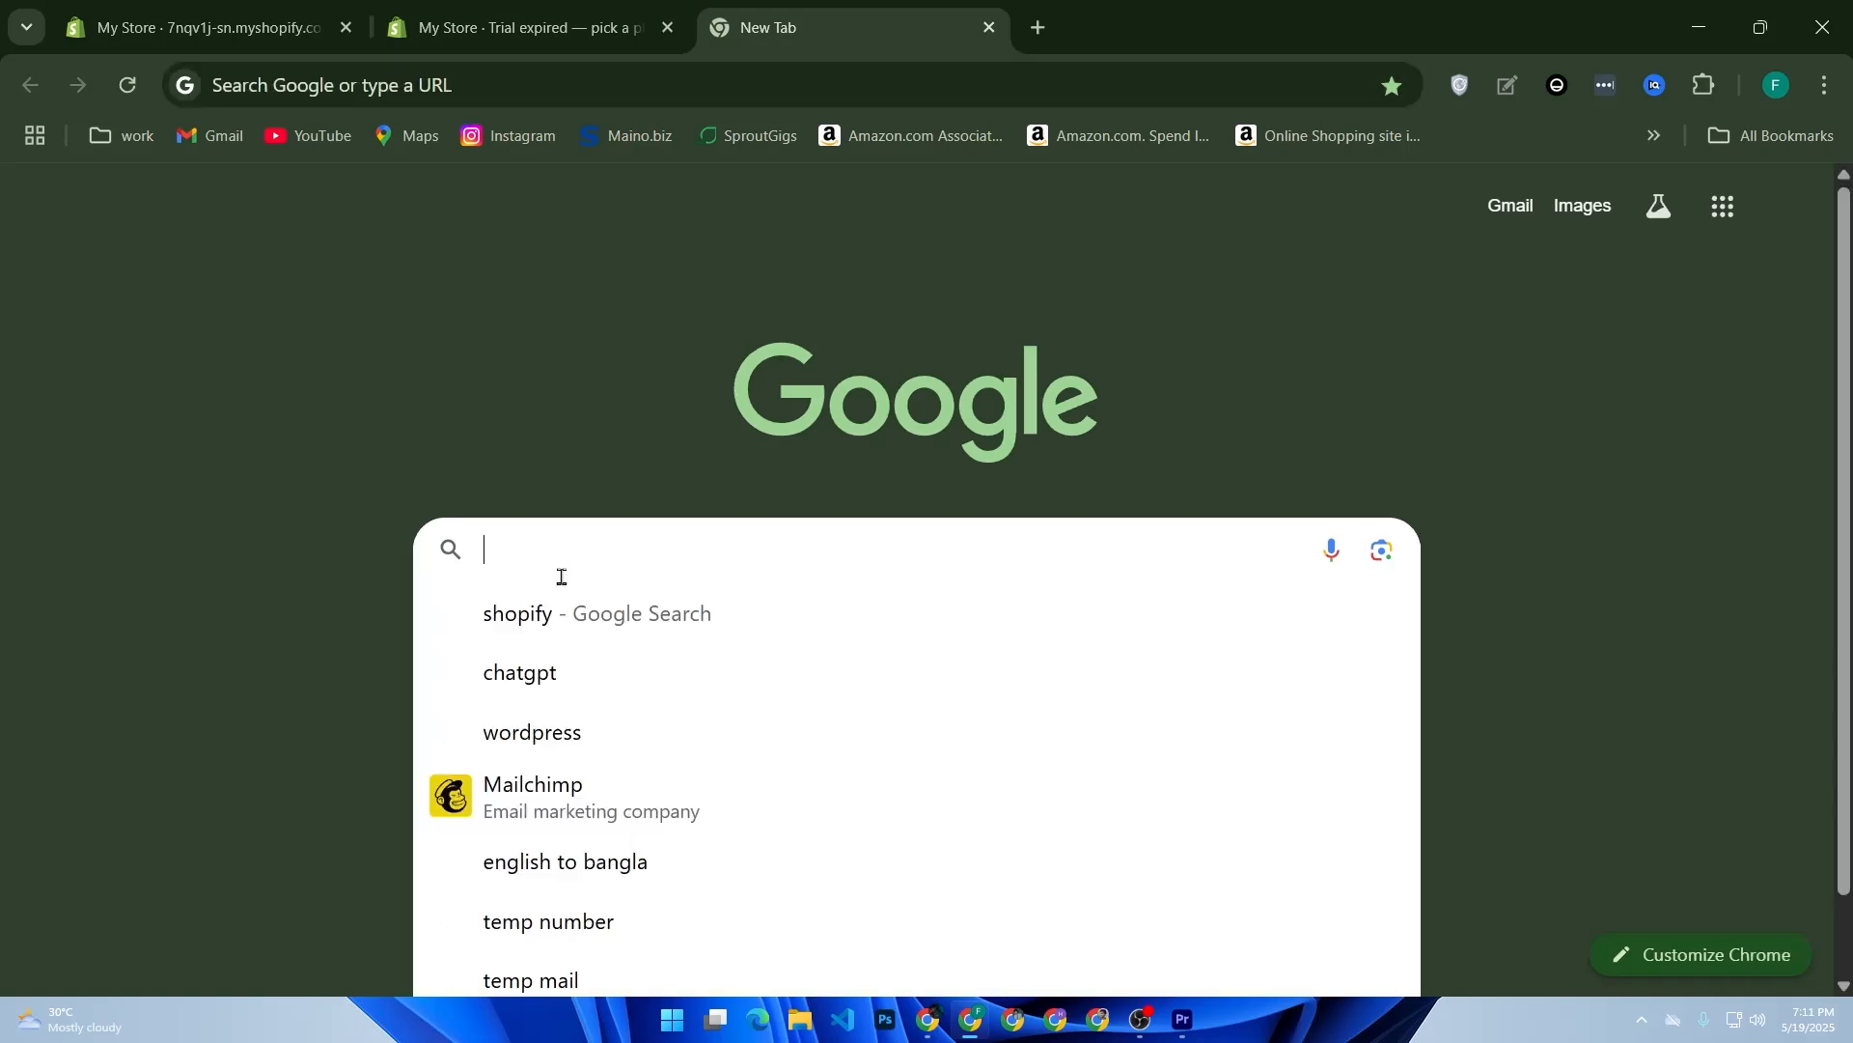
left_click(548, 612)
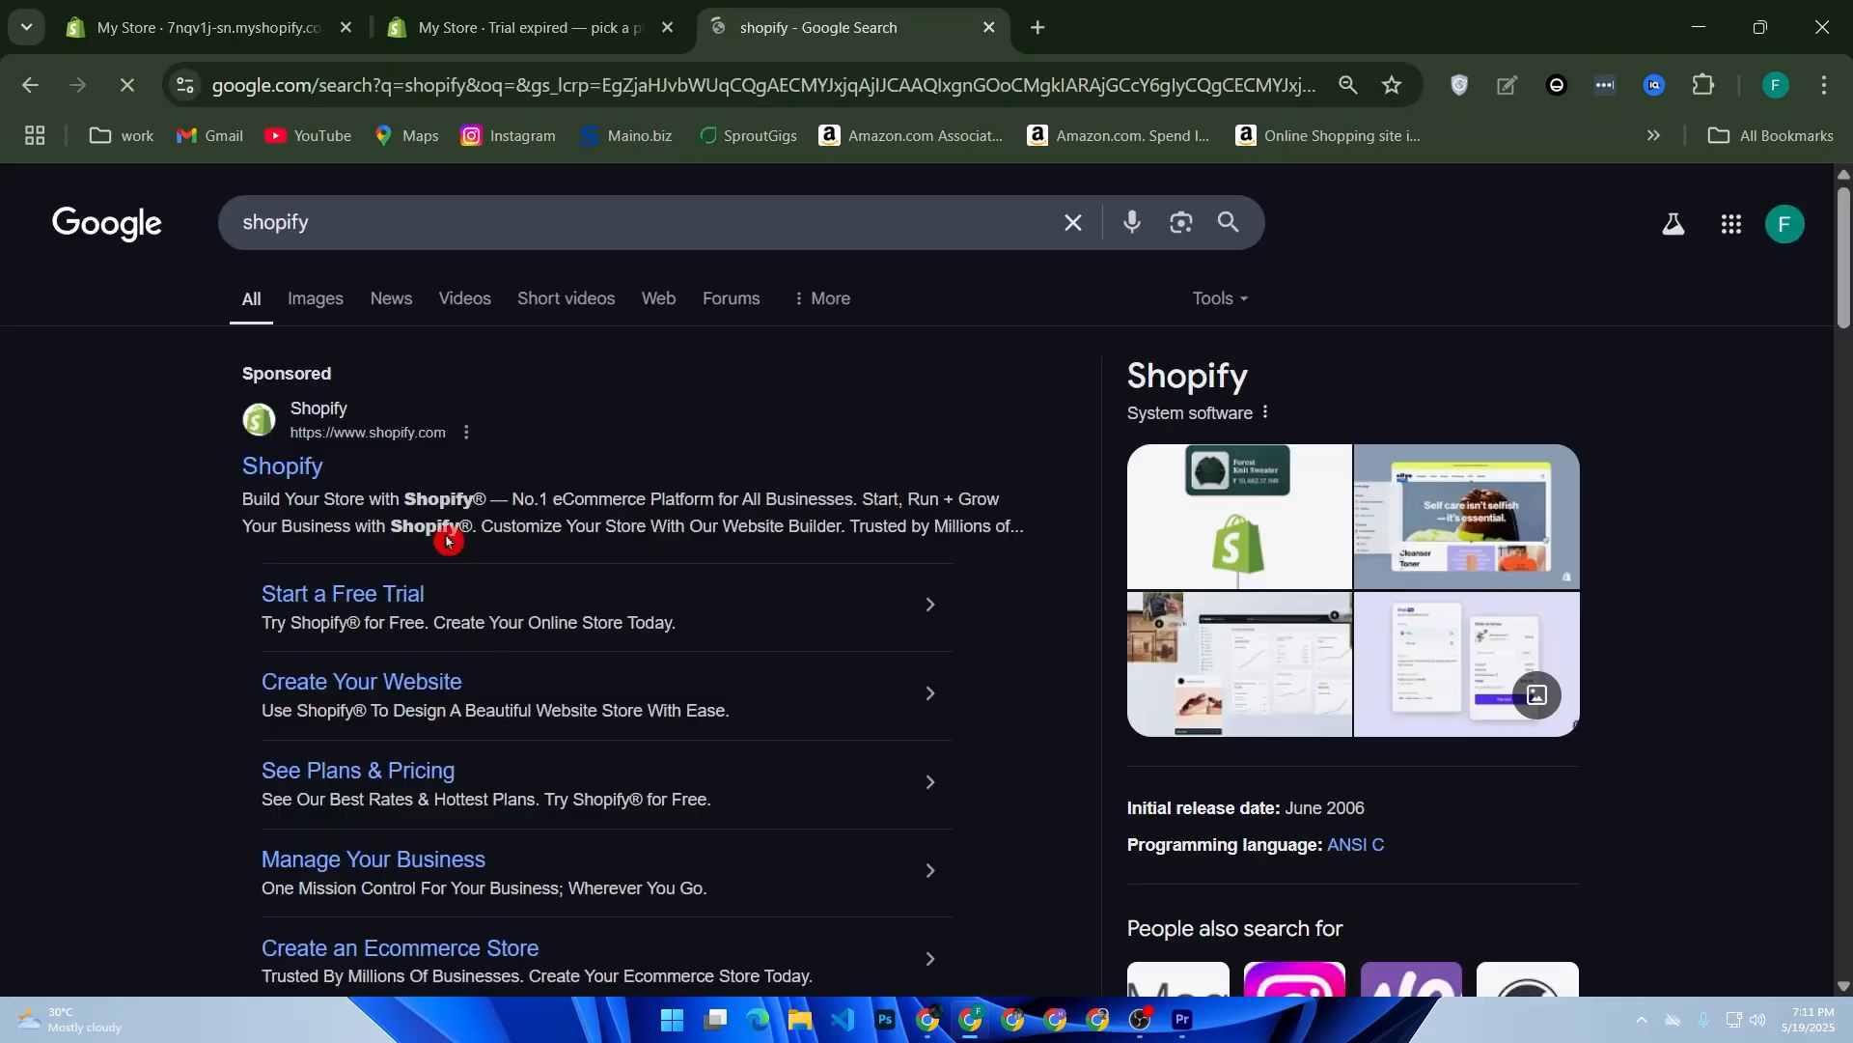
left_click(290, 468)
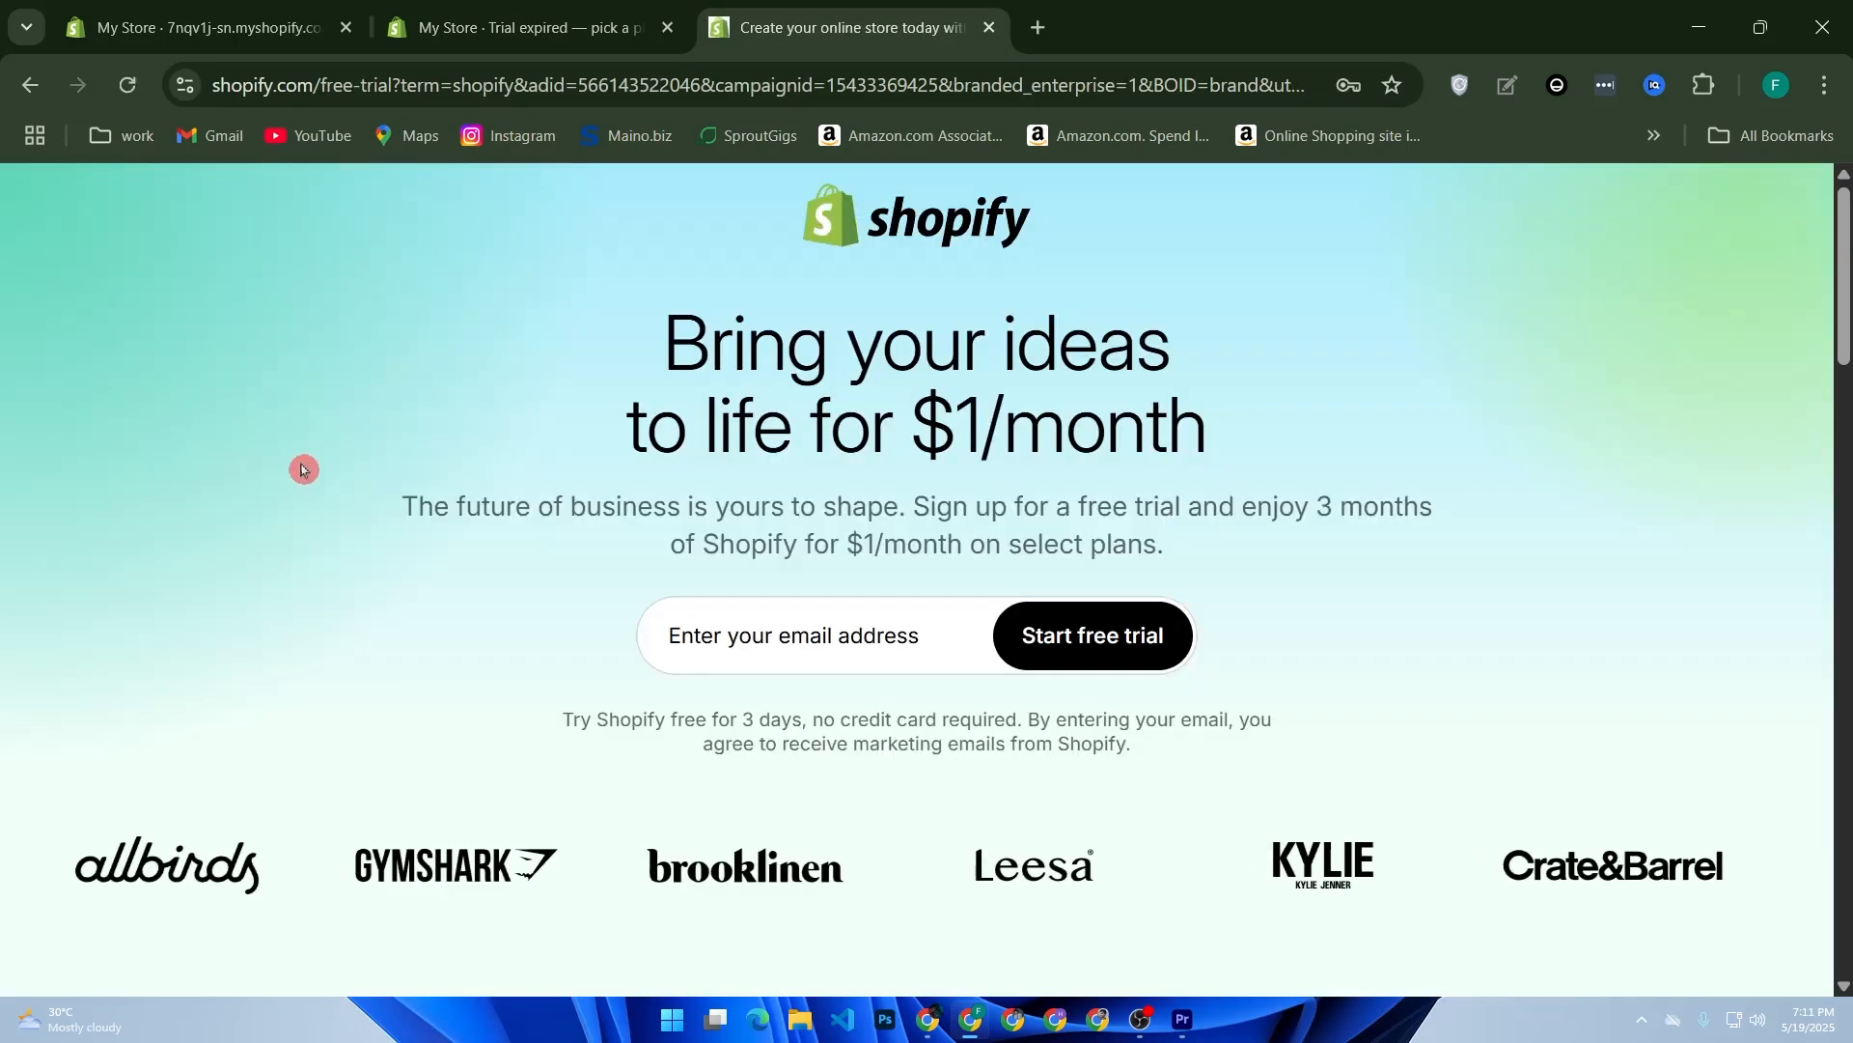
Step: Fill in the saved account e-mail, confirming with the Windows security PIN, and start the free trial
left_click(701, 623)
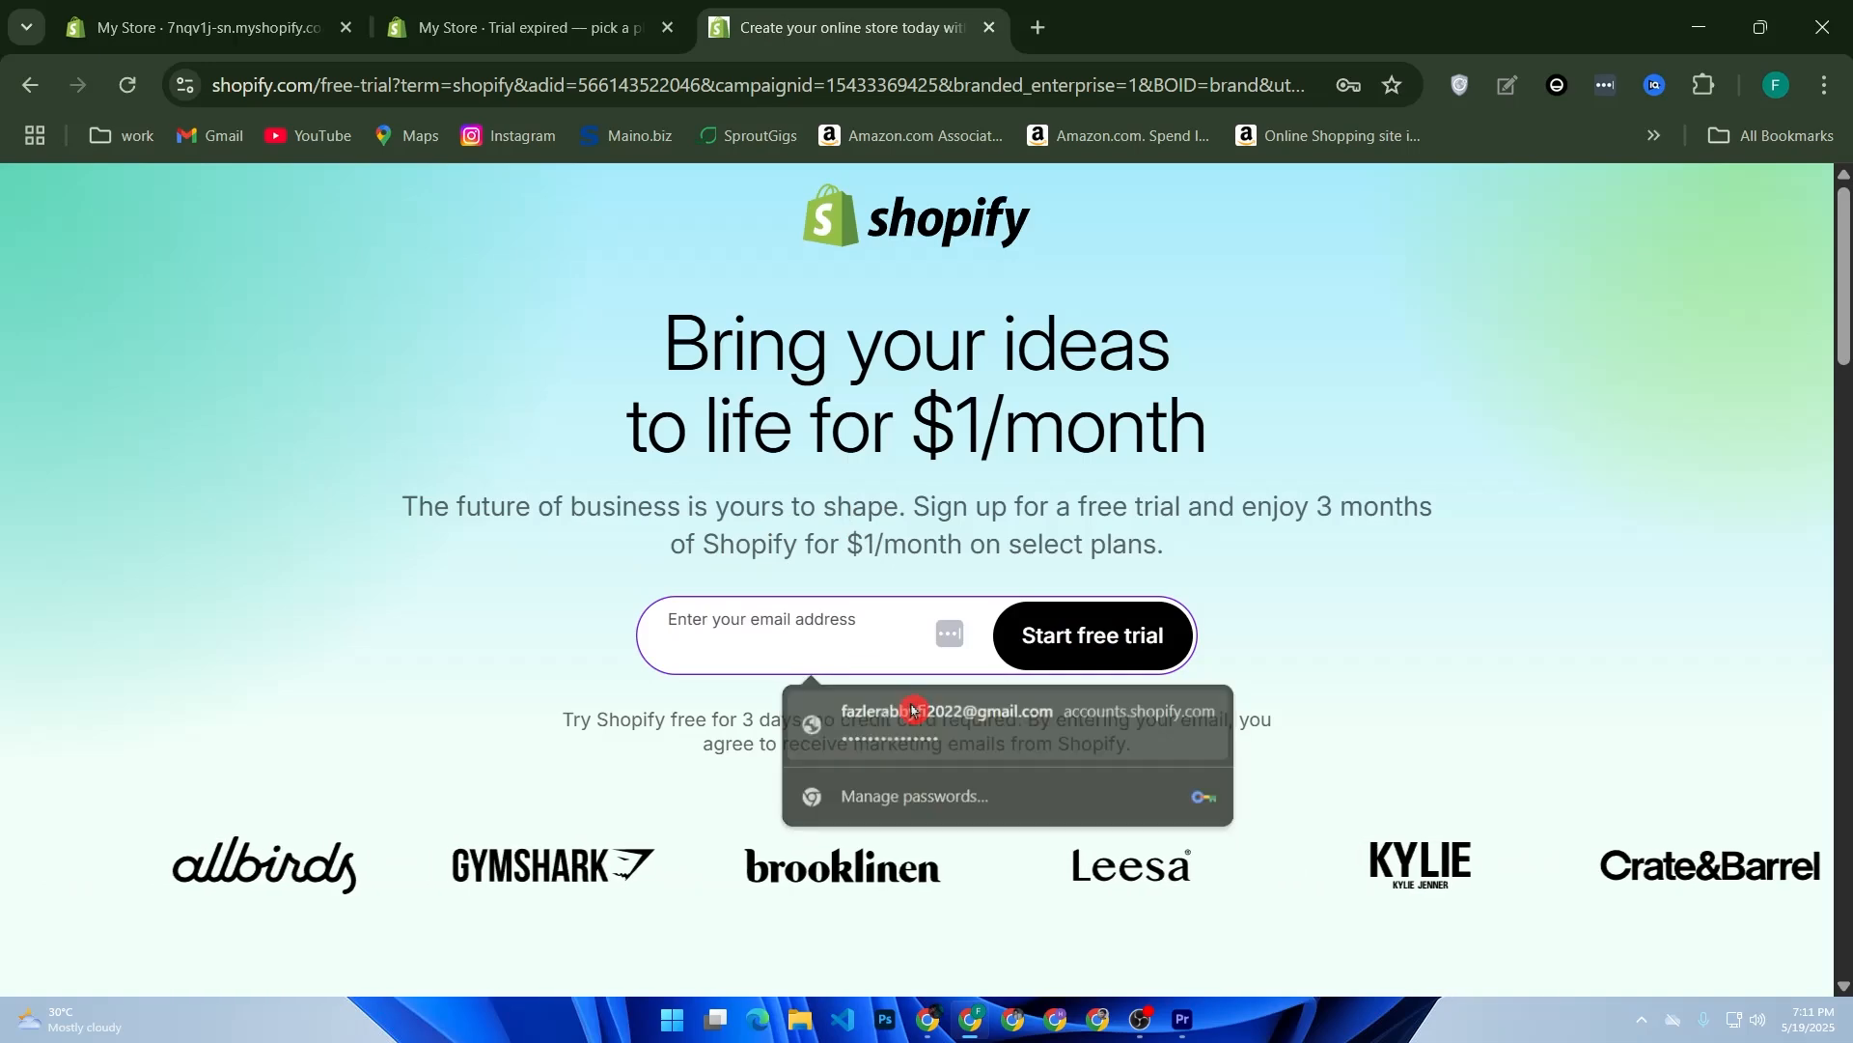
left_click(849, 719)
type("******")
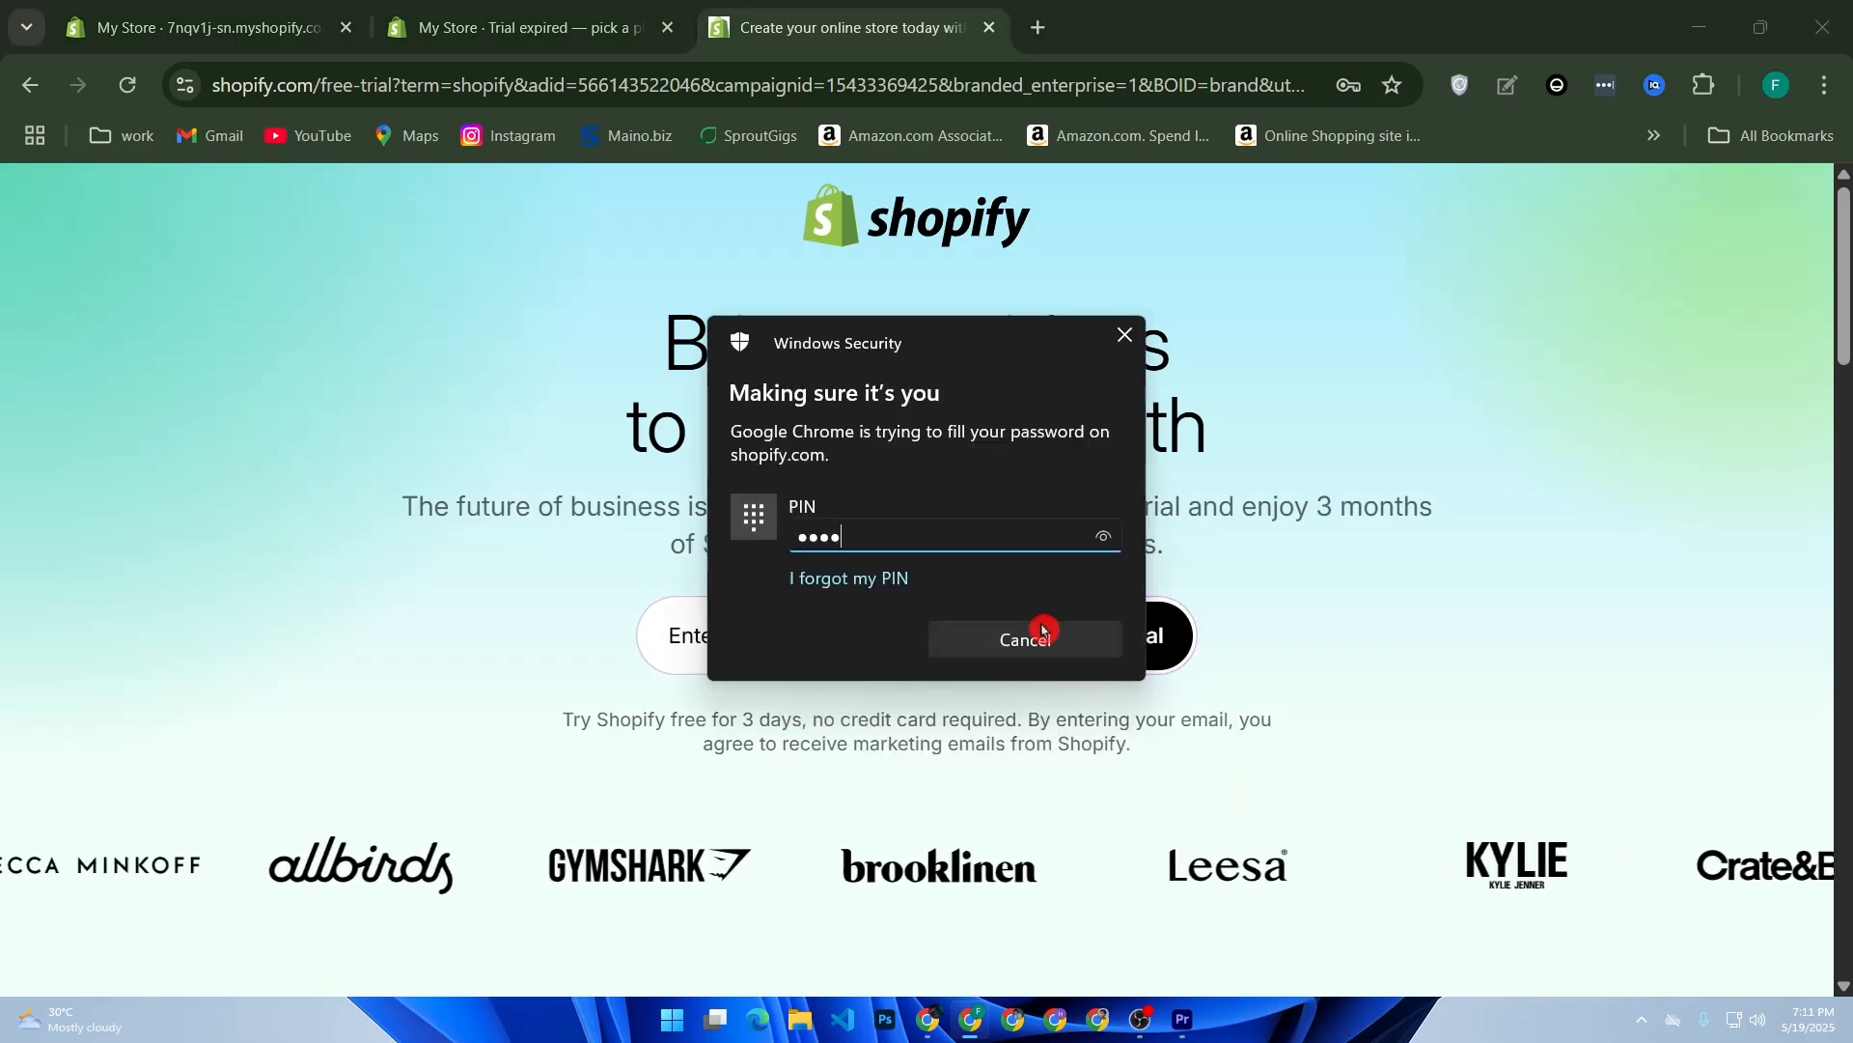
left_click(1042, 631)
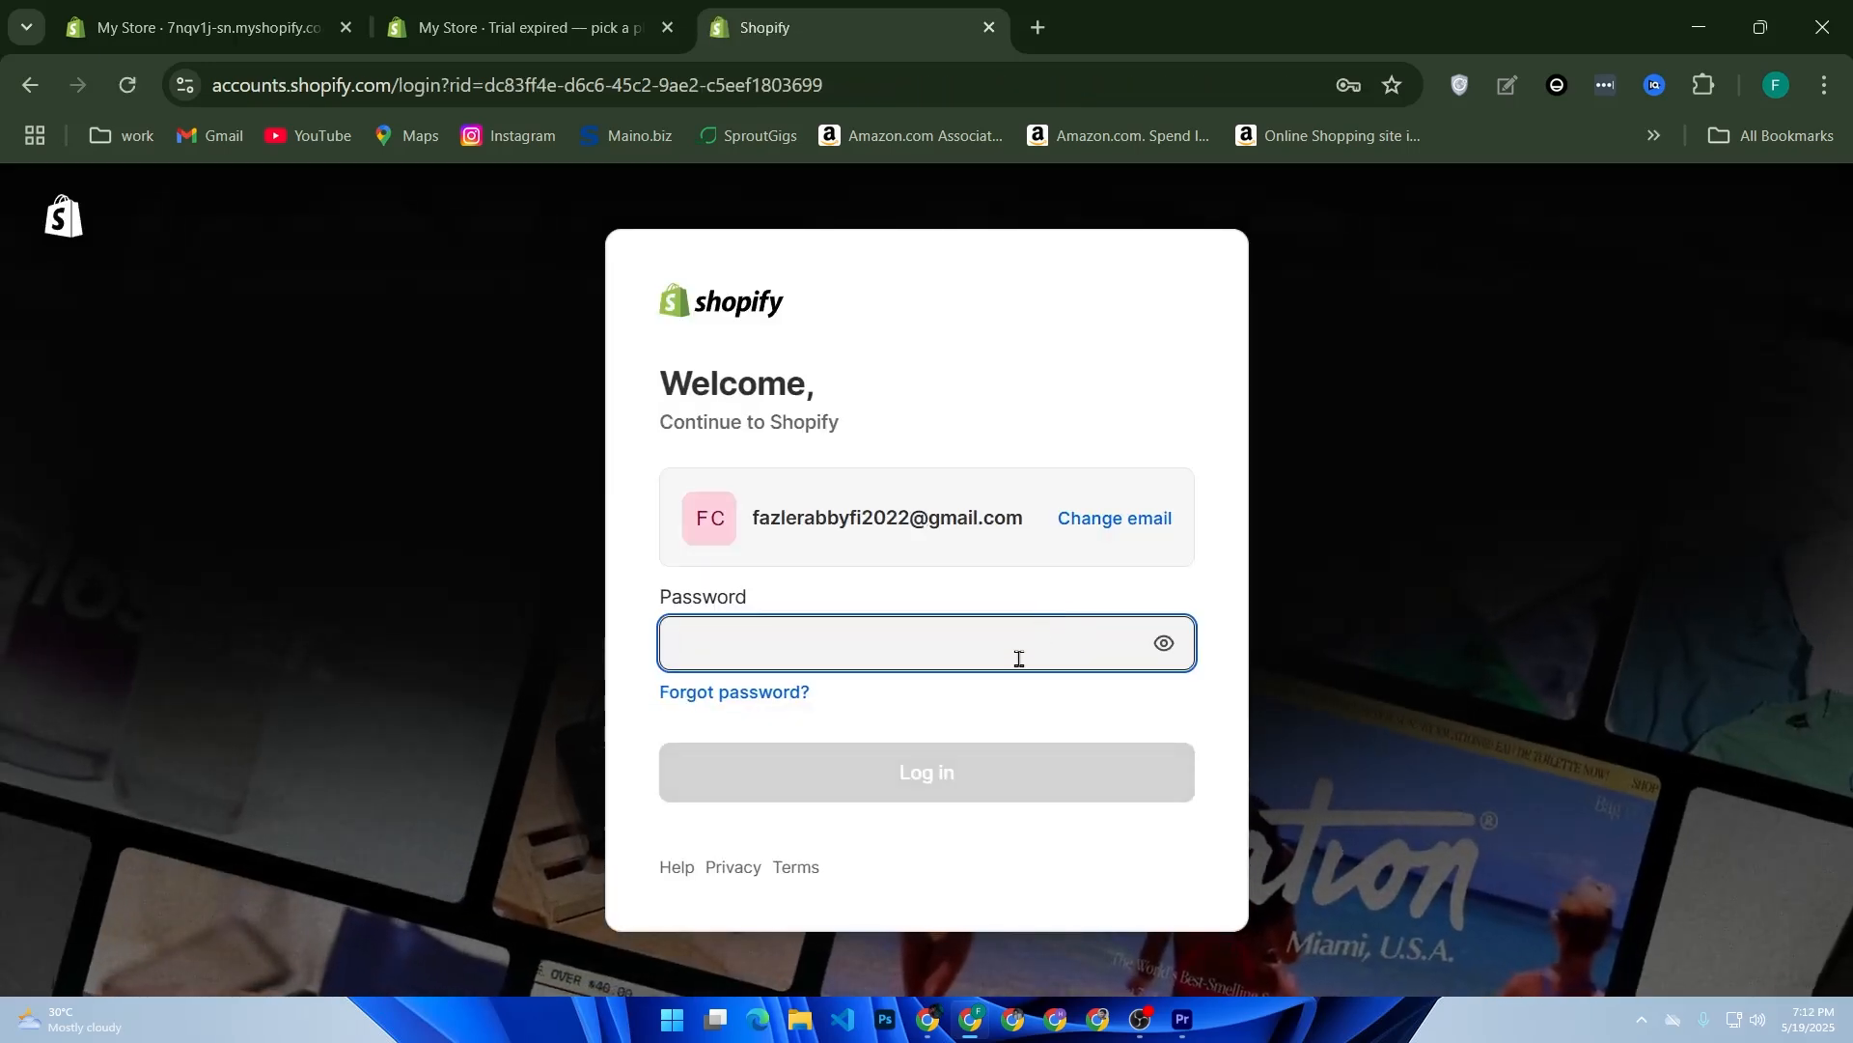
Step: Fill in the saved account password and log in to create the new trial store
left_click(1018, 658)
left_click(992, 711)
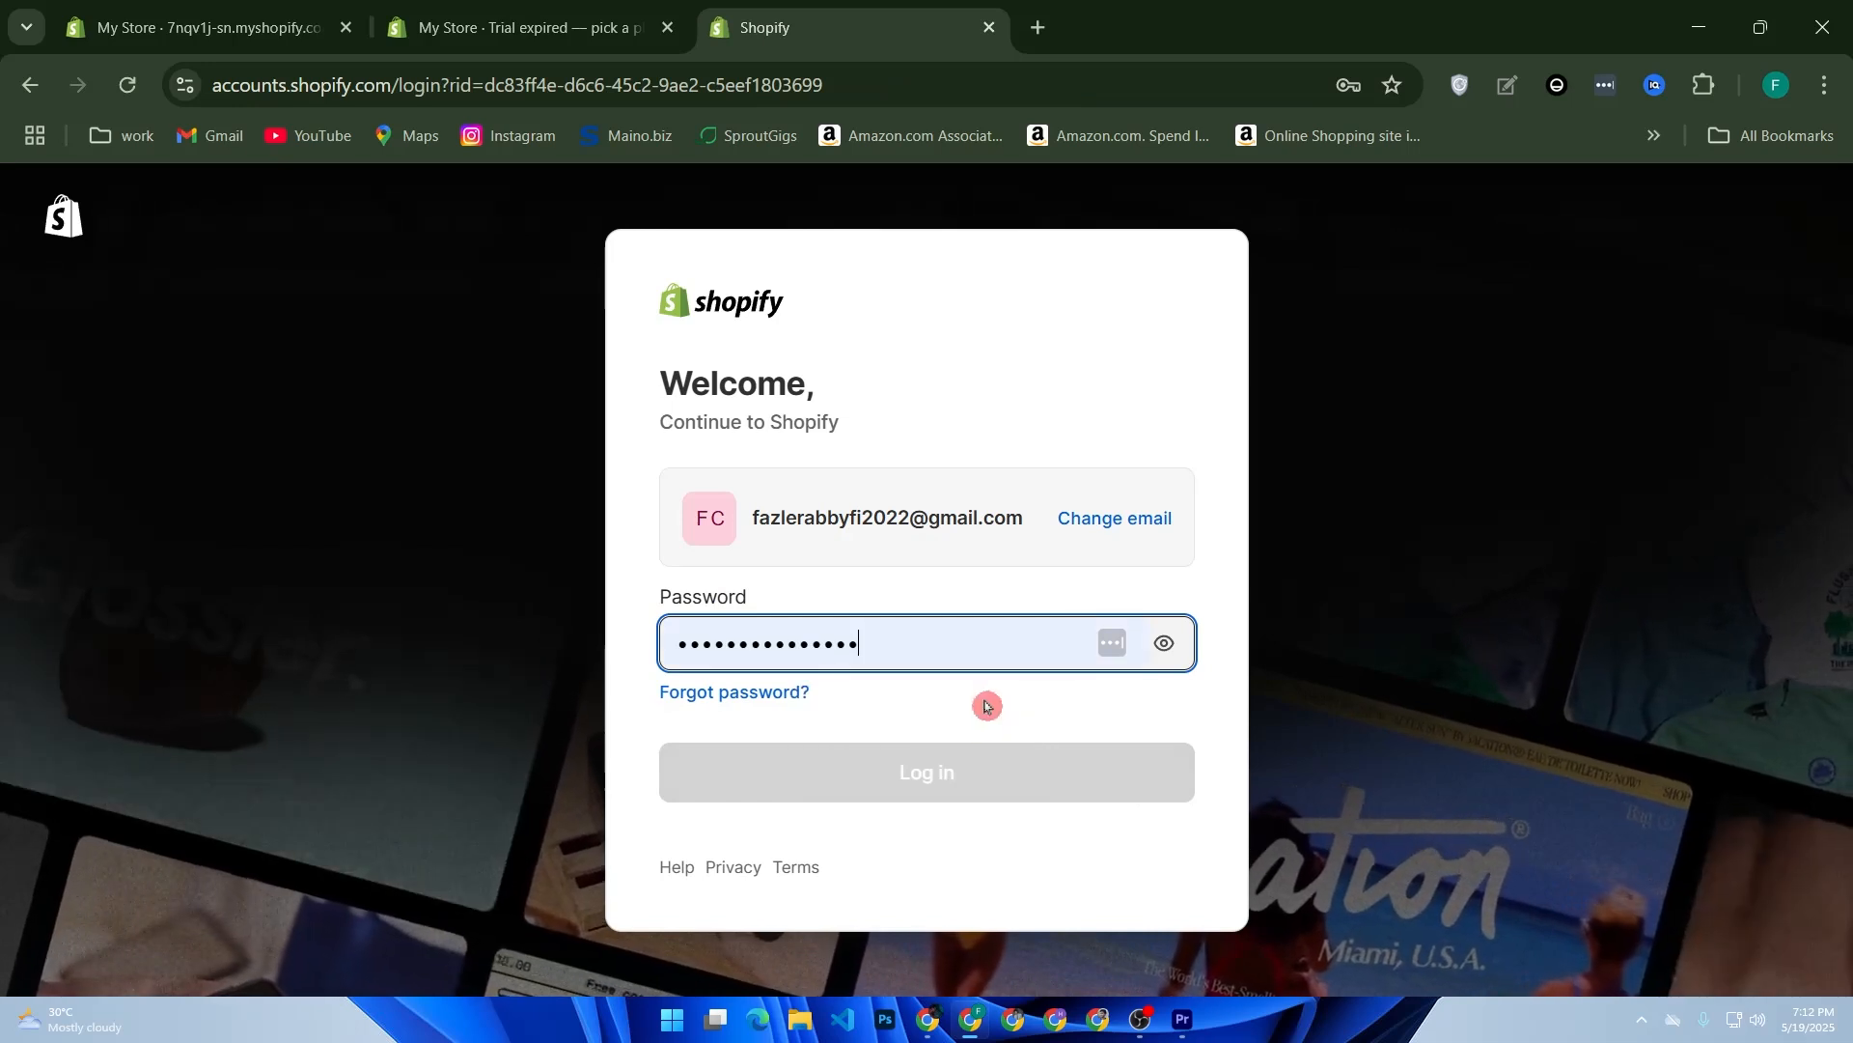
left_click(953, 749)
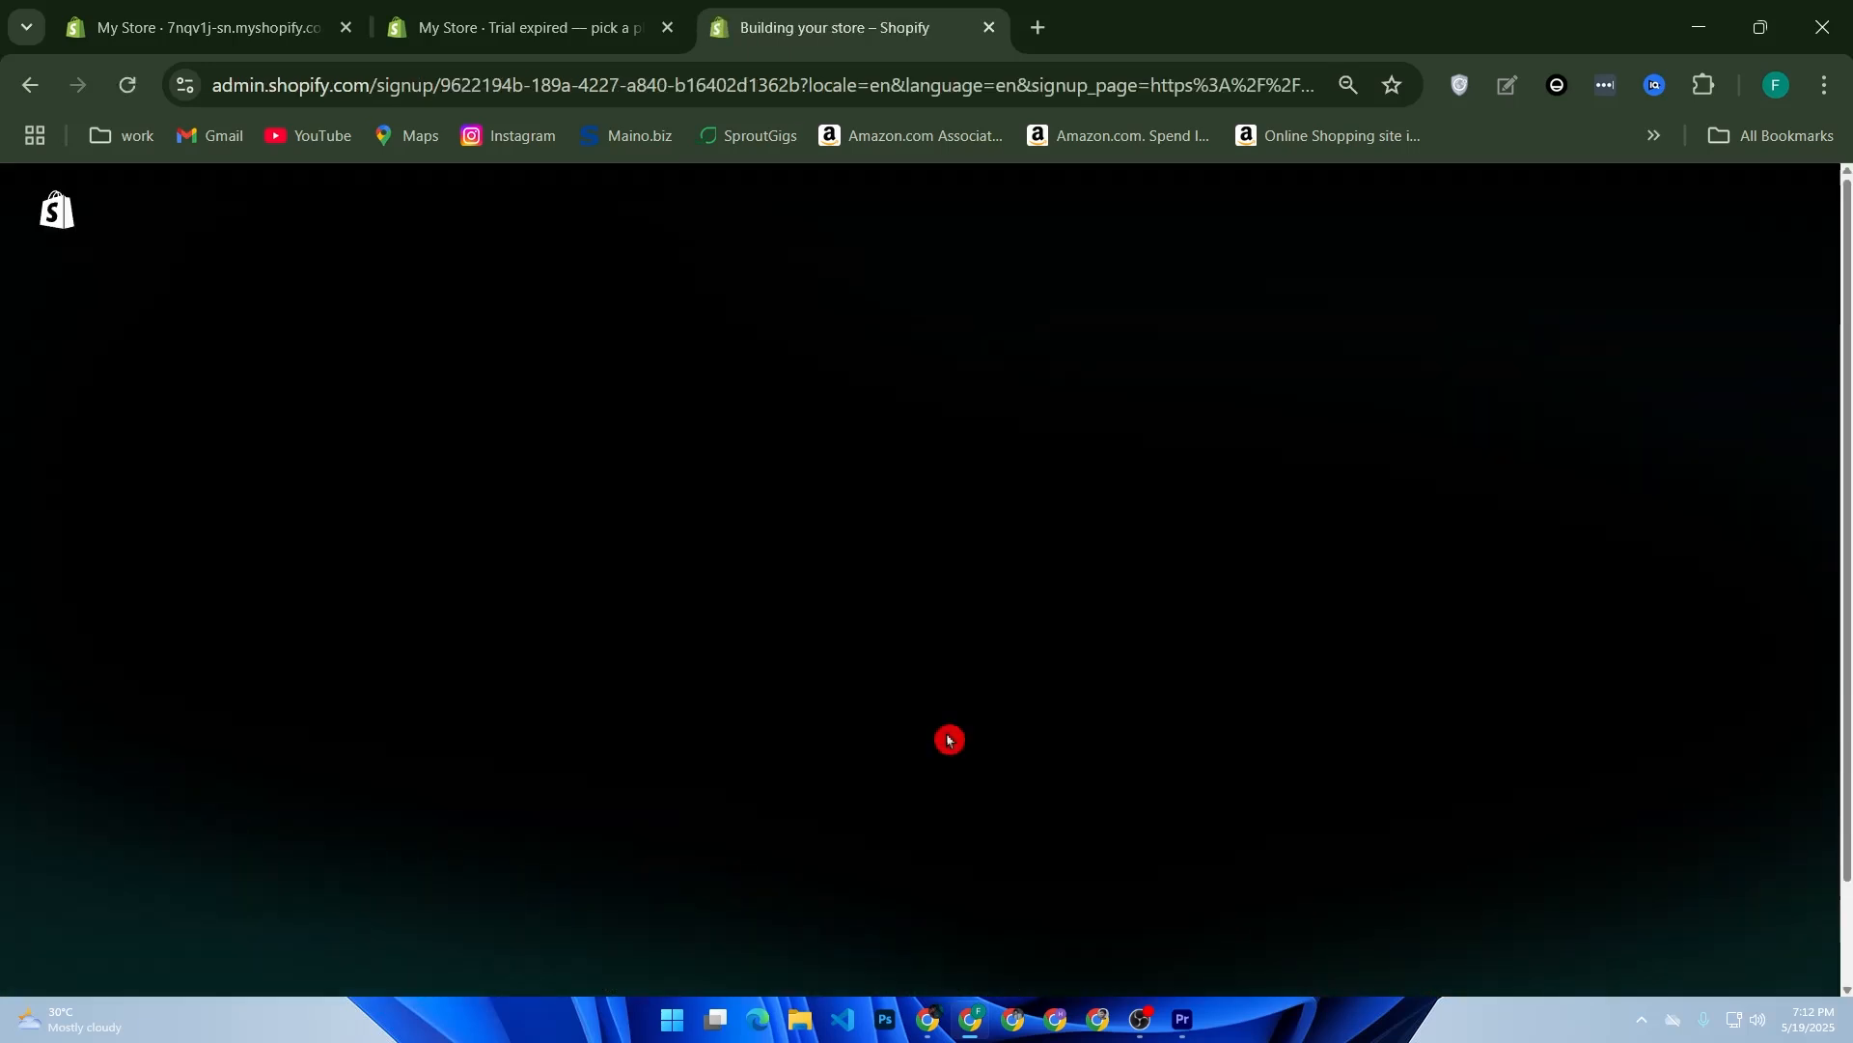
left_click(615, 855)
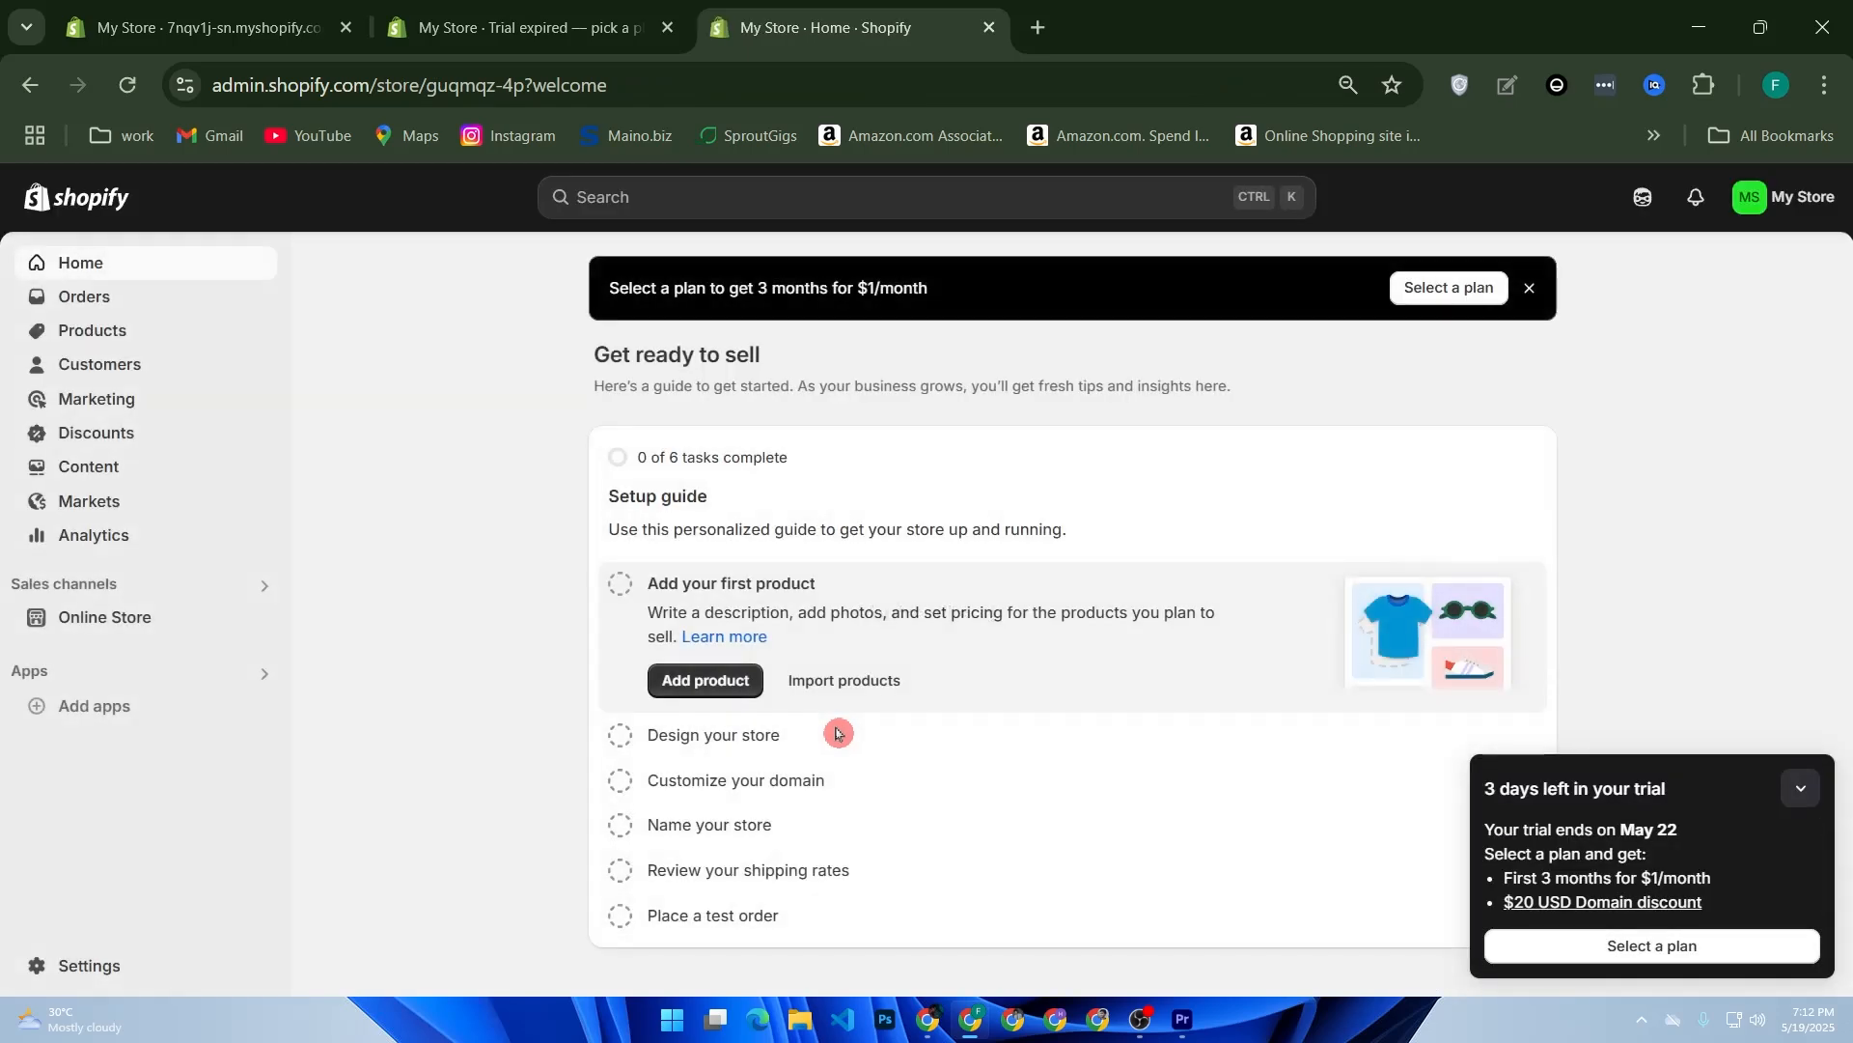
Step: Open the Taxes and duties settings of the new store
left_click(72, 964)
left_click(70, 973)
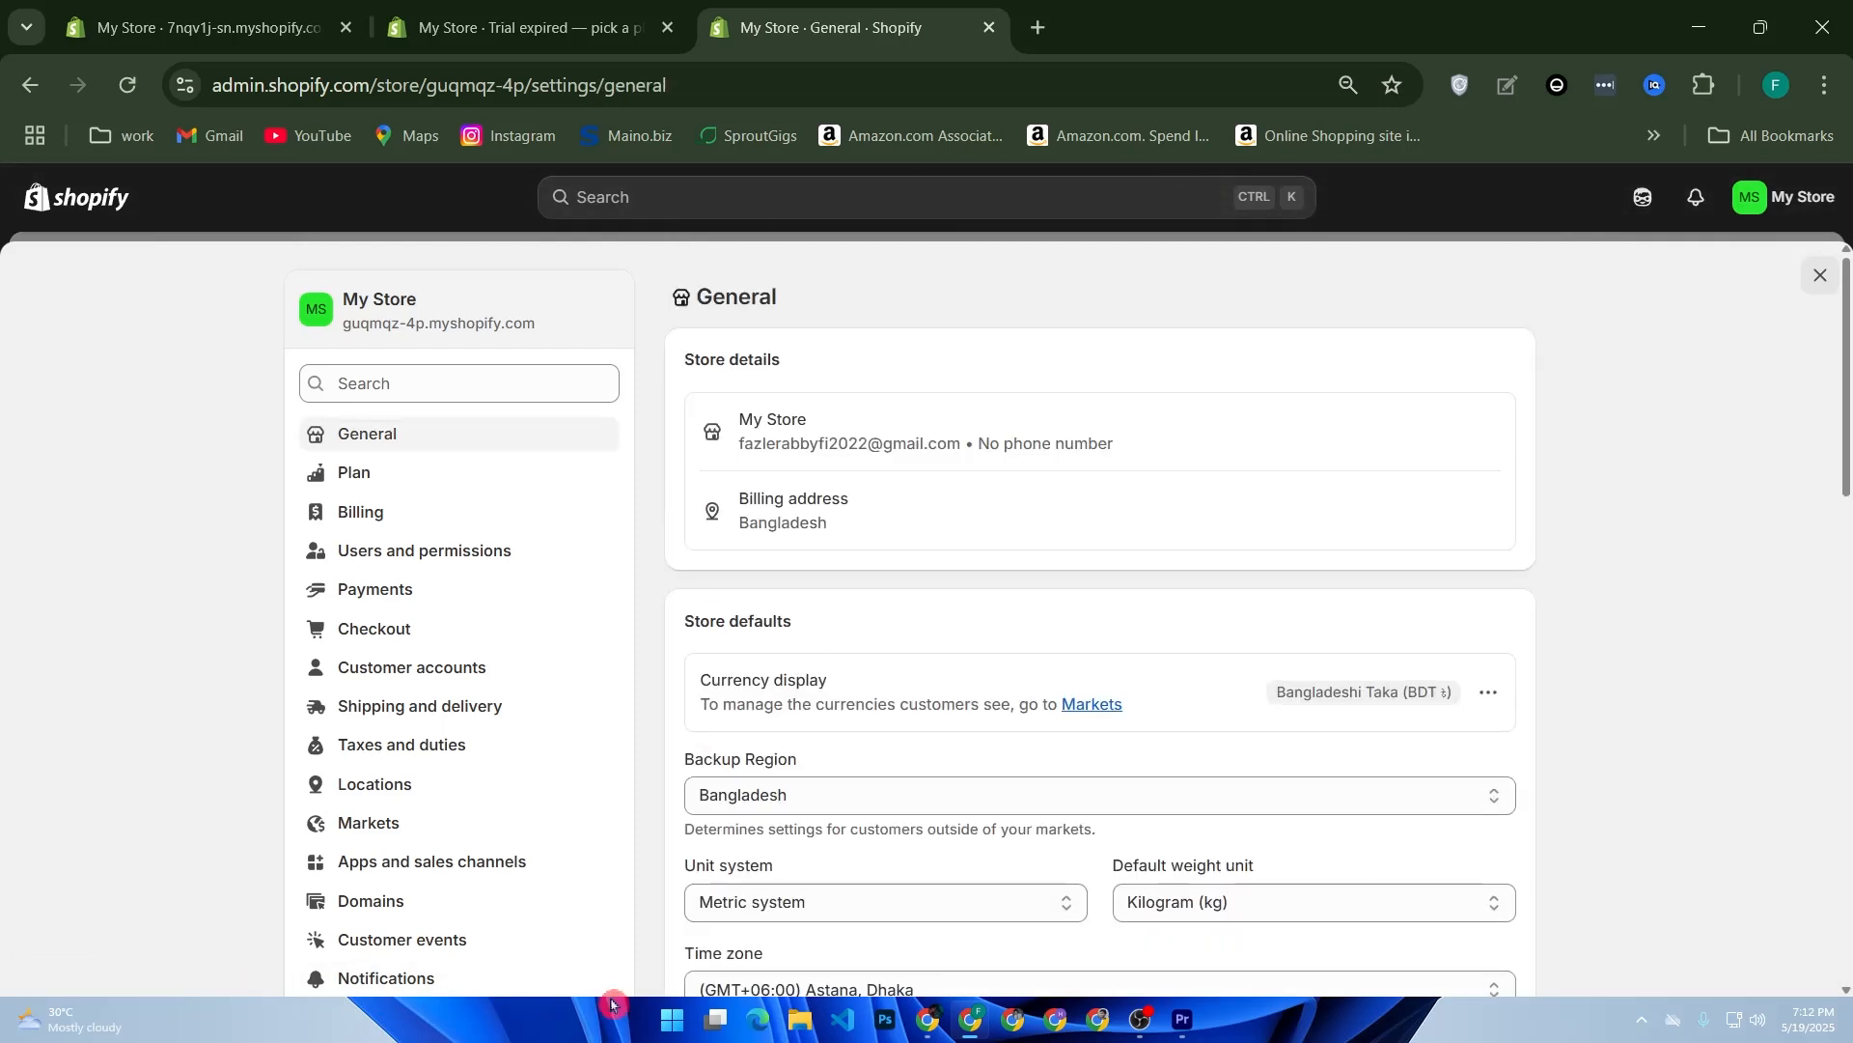
left_click(443, 749)
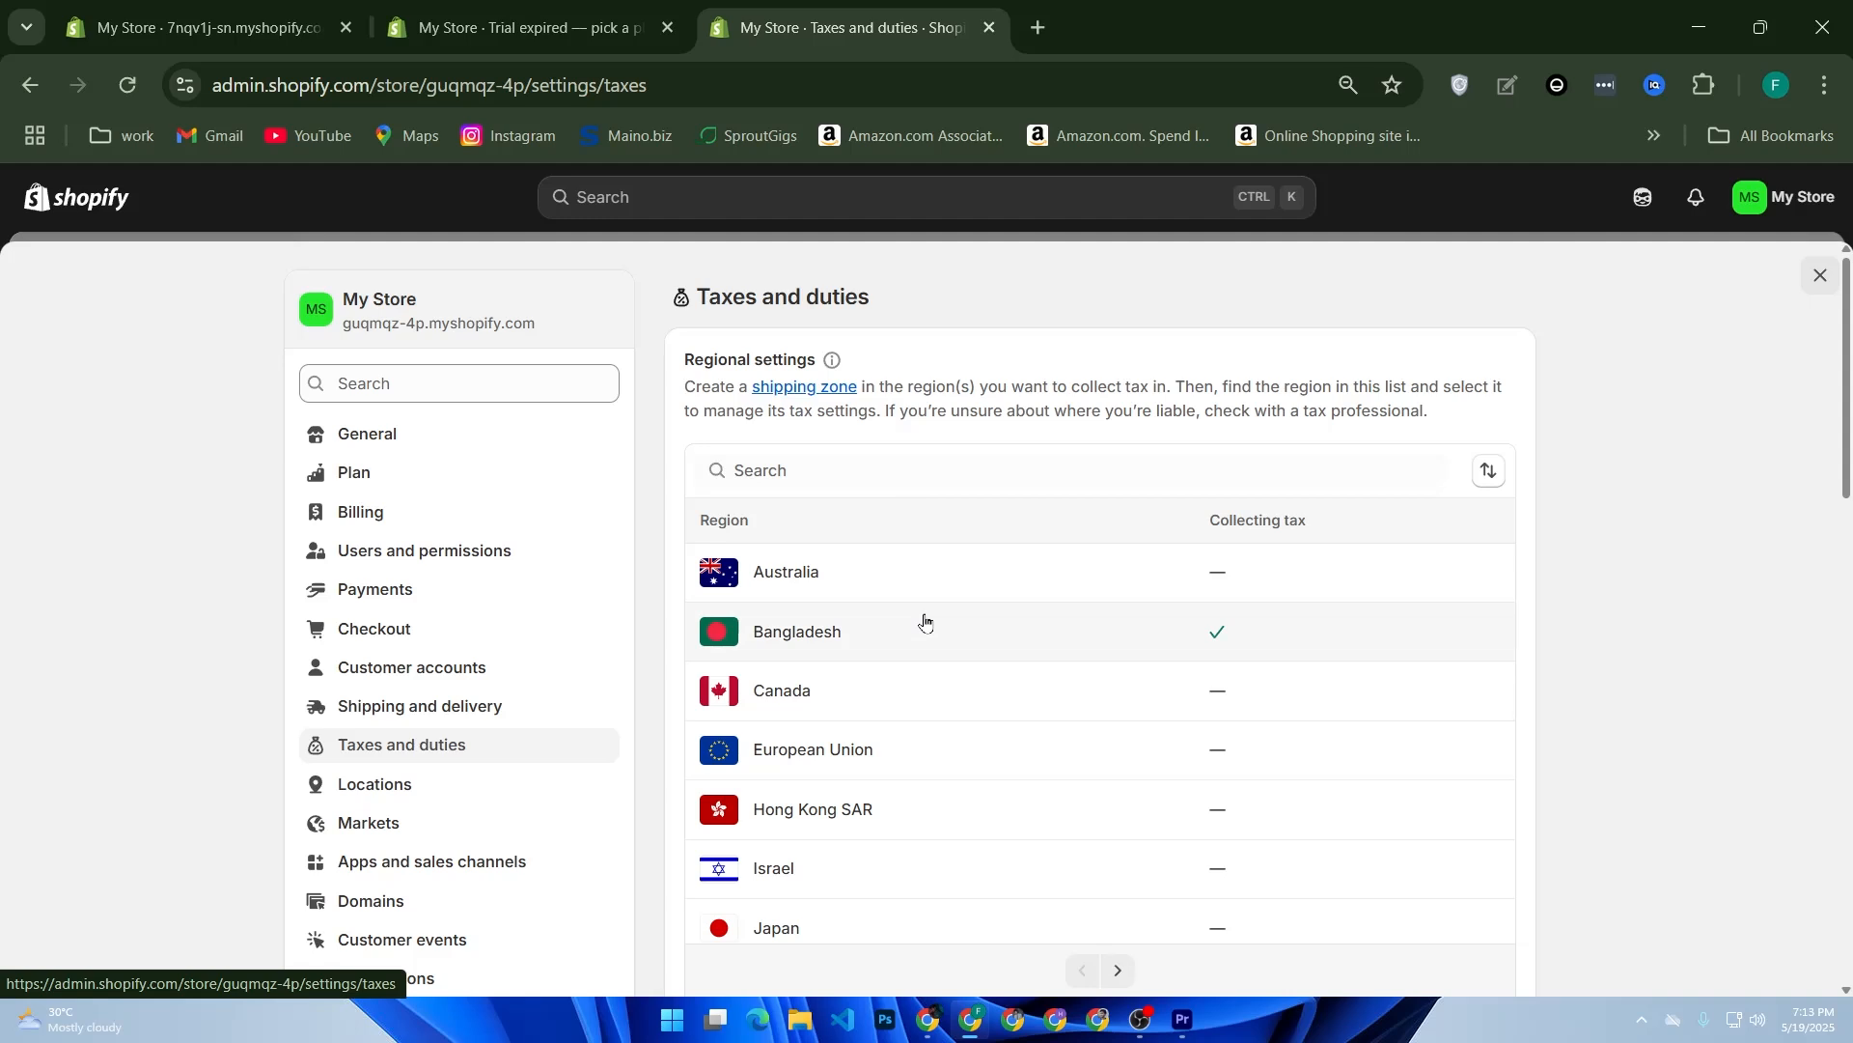
Step: Open the United States tax settings from the second page of the region list
scroll(943, 637, "down", 5)
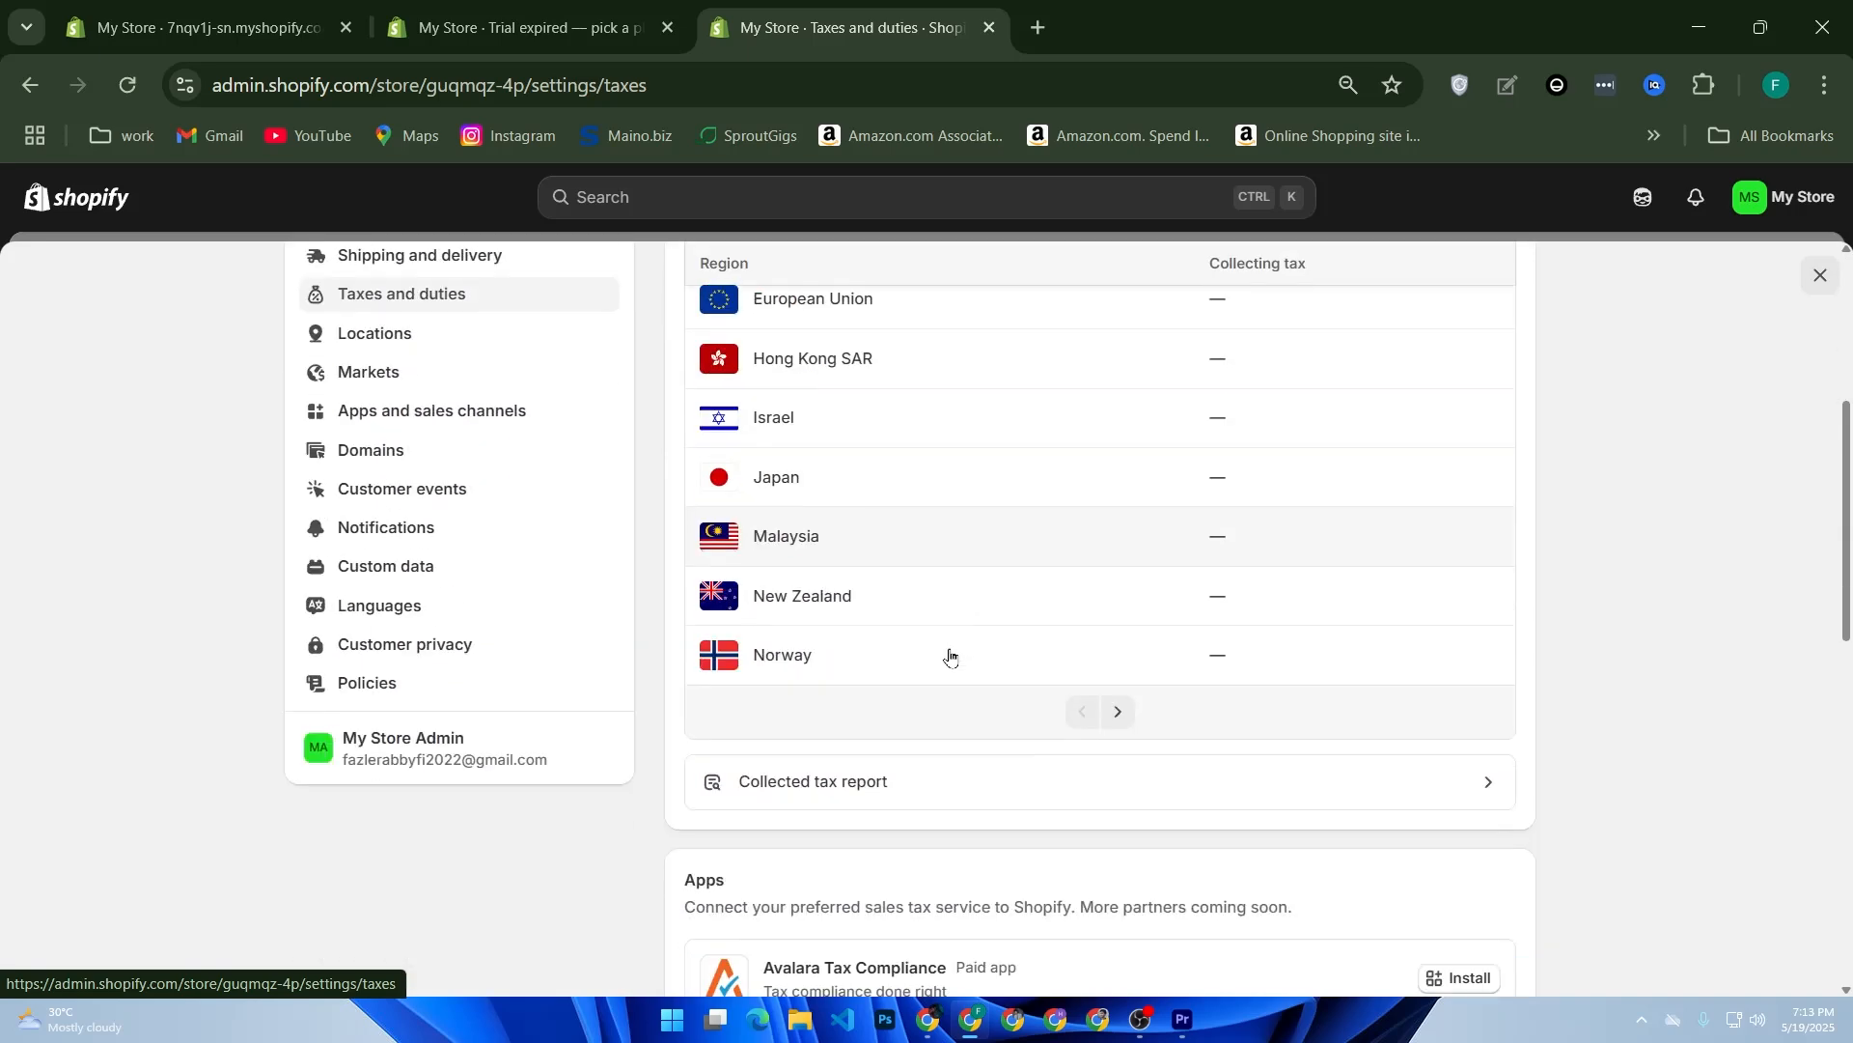
scroll(1013, 618, "up", 2)
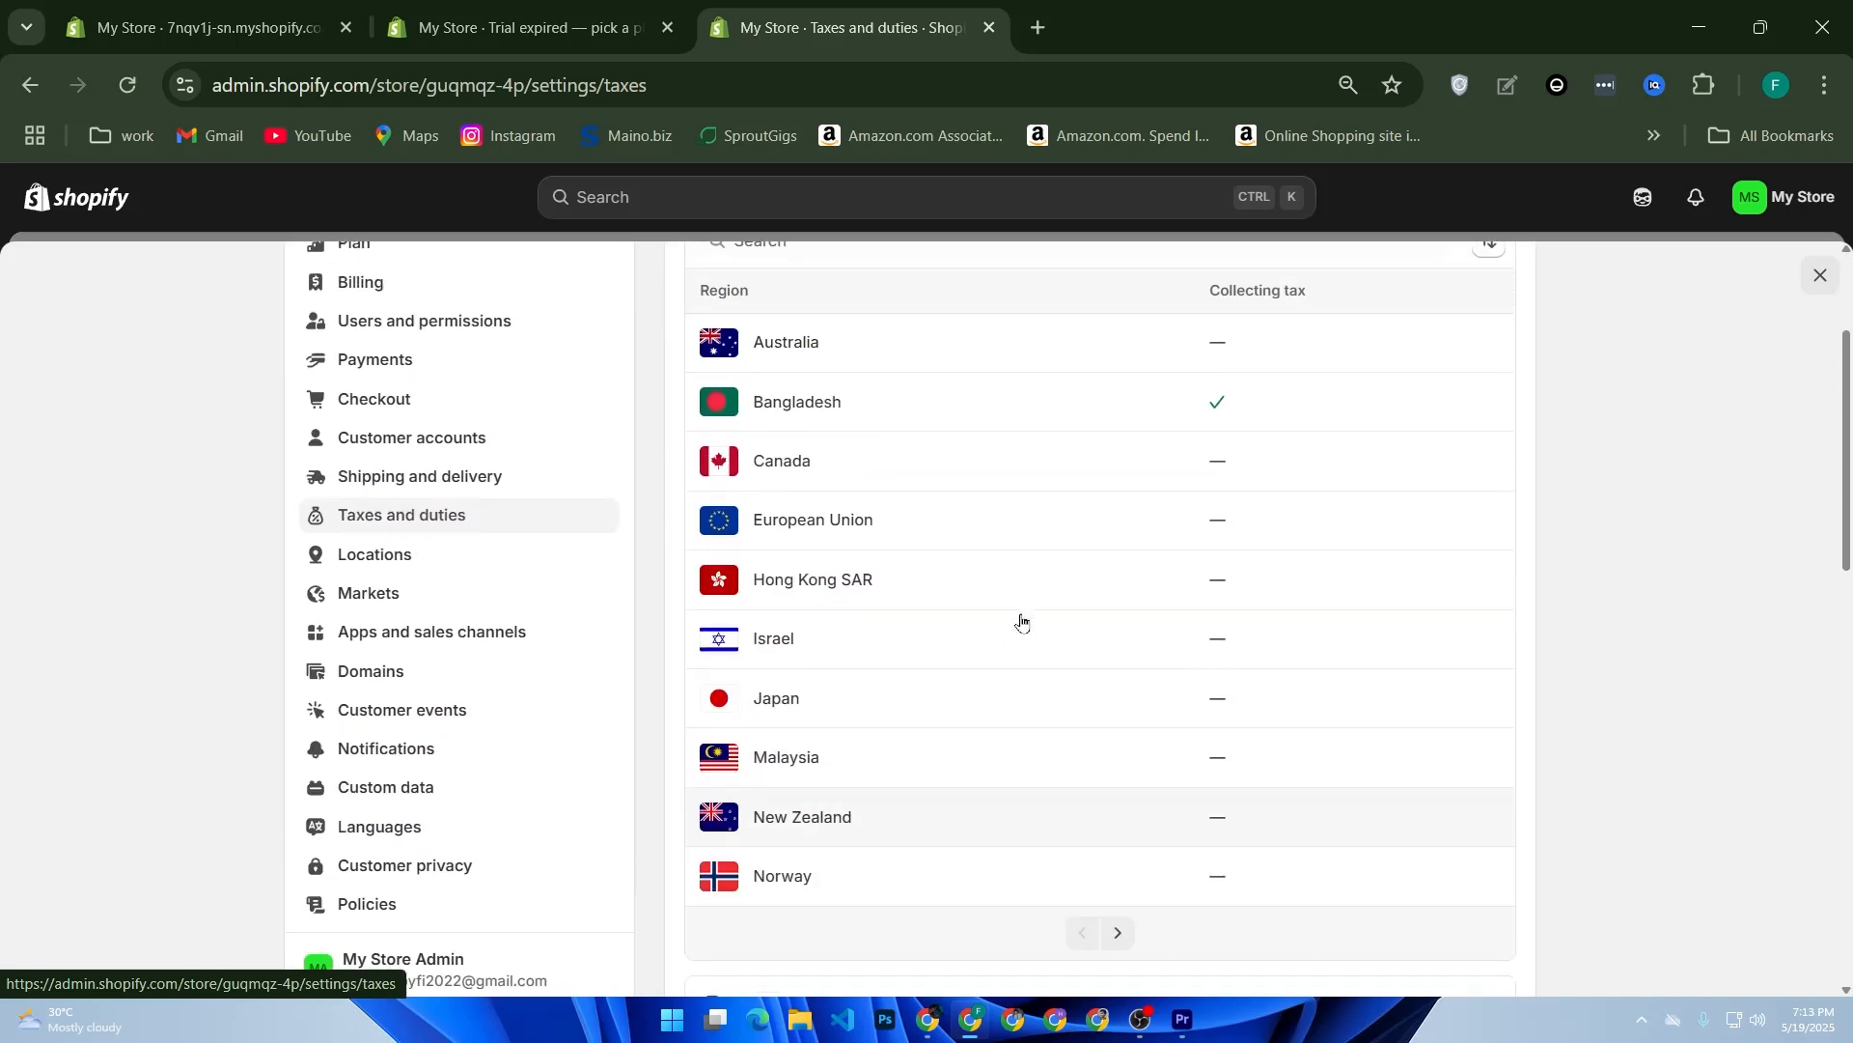
left_click(1118, 934)
left_click(910, 652)
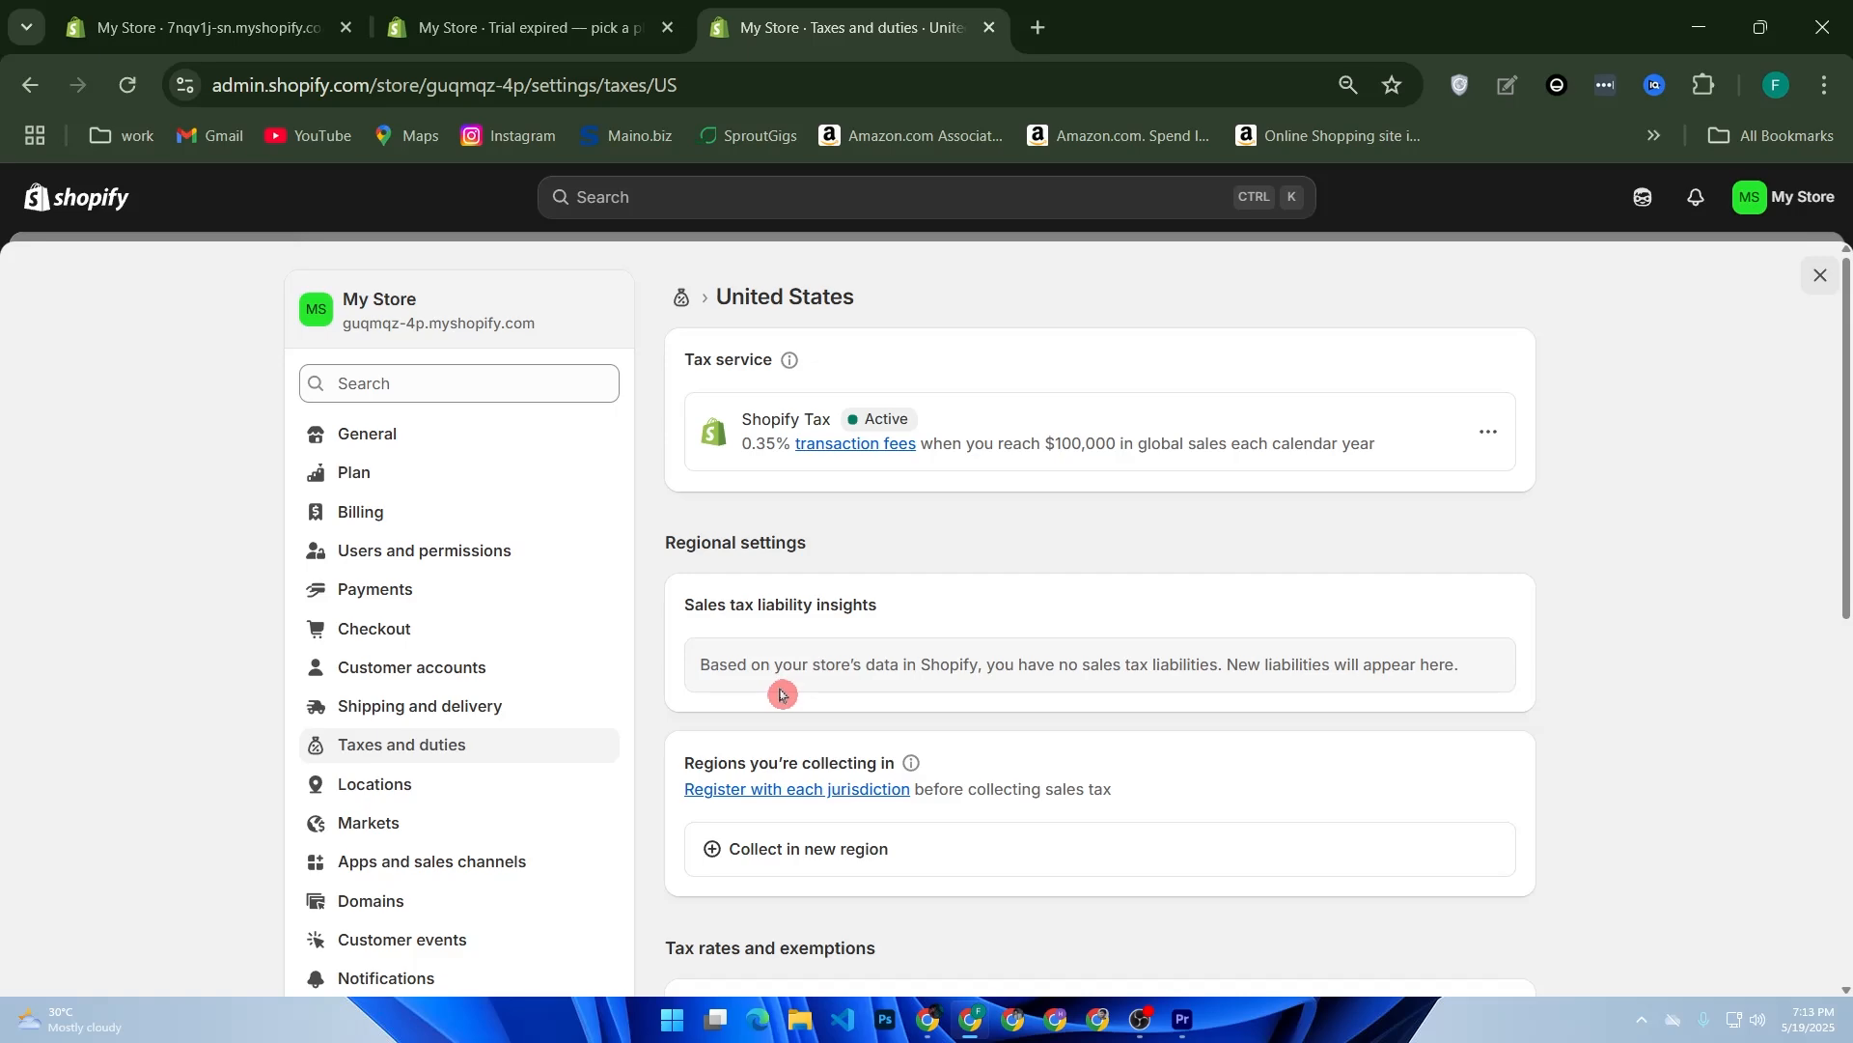
Step: Select New York as a new sales tax collection region, leave the sales tax ID blank, and cancel without saving
scroll(780, 695, "down", 5)
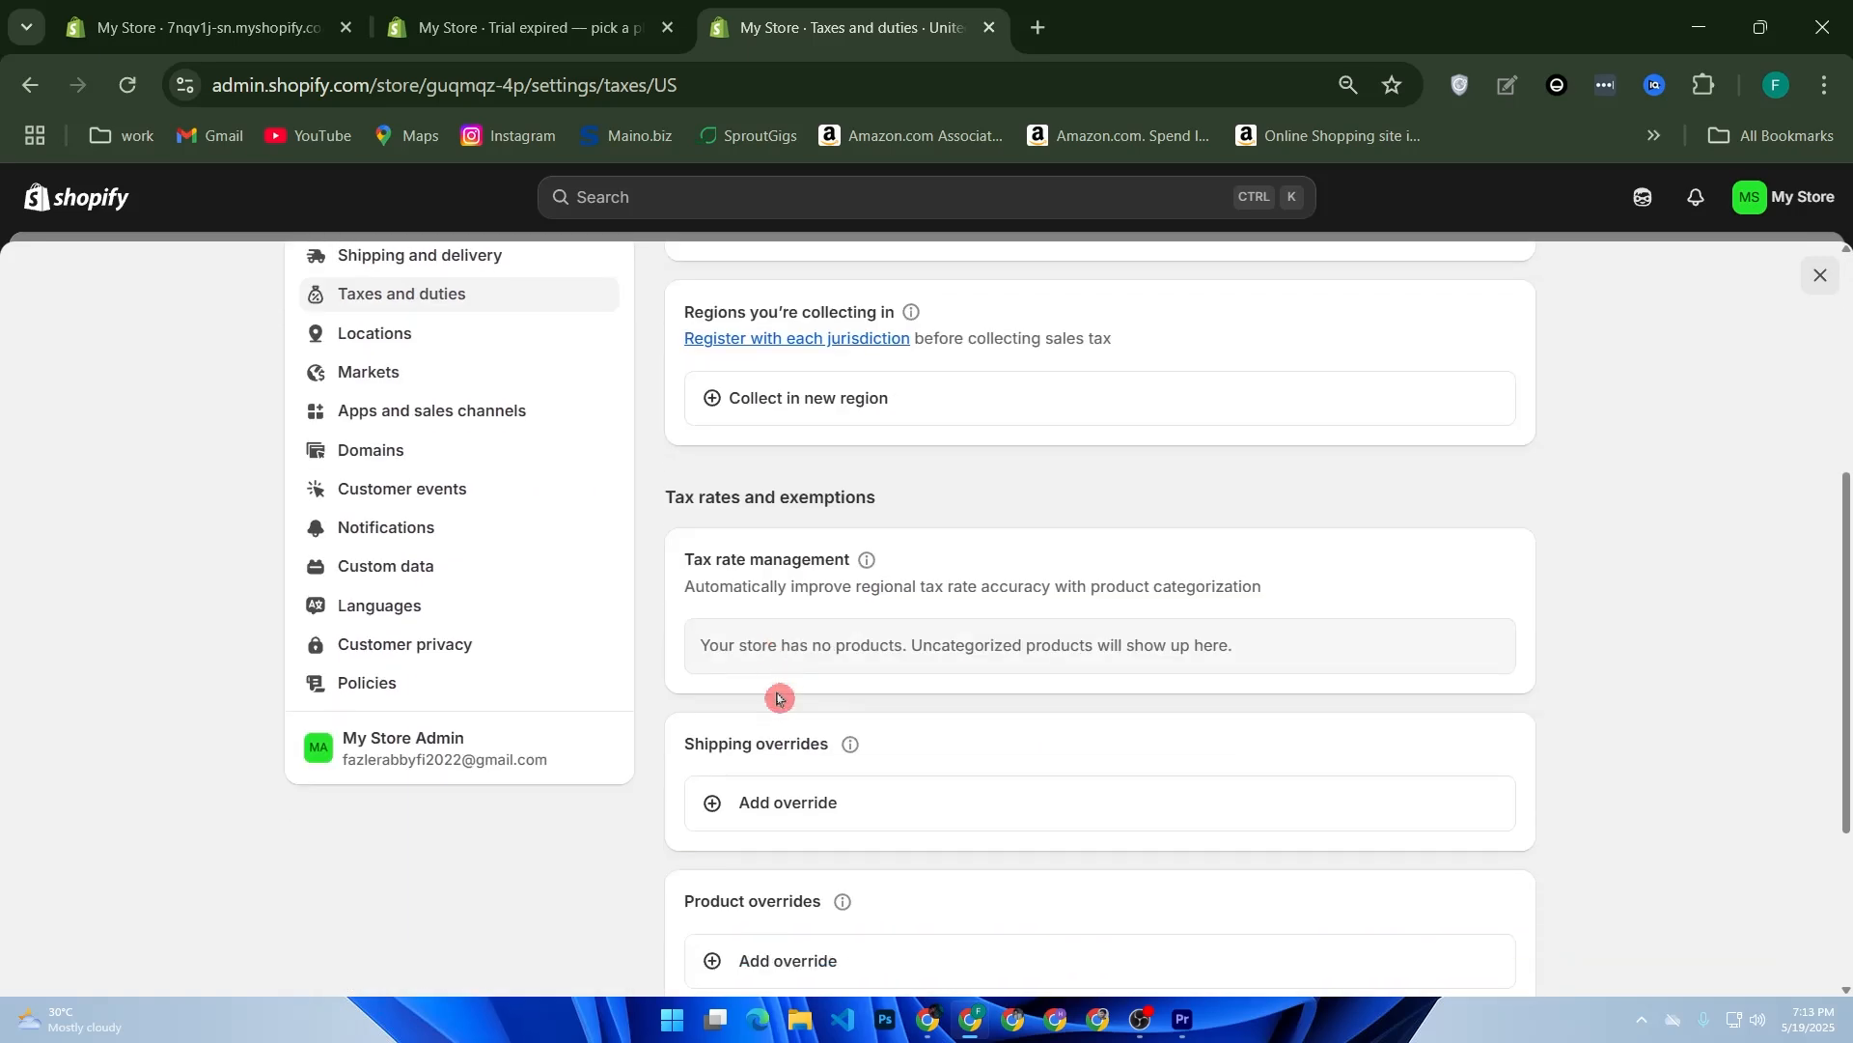
scroll(776, 696, "down", 2)
scroll(767, 698, "up", 5)
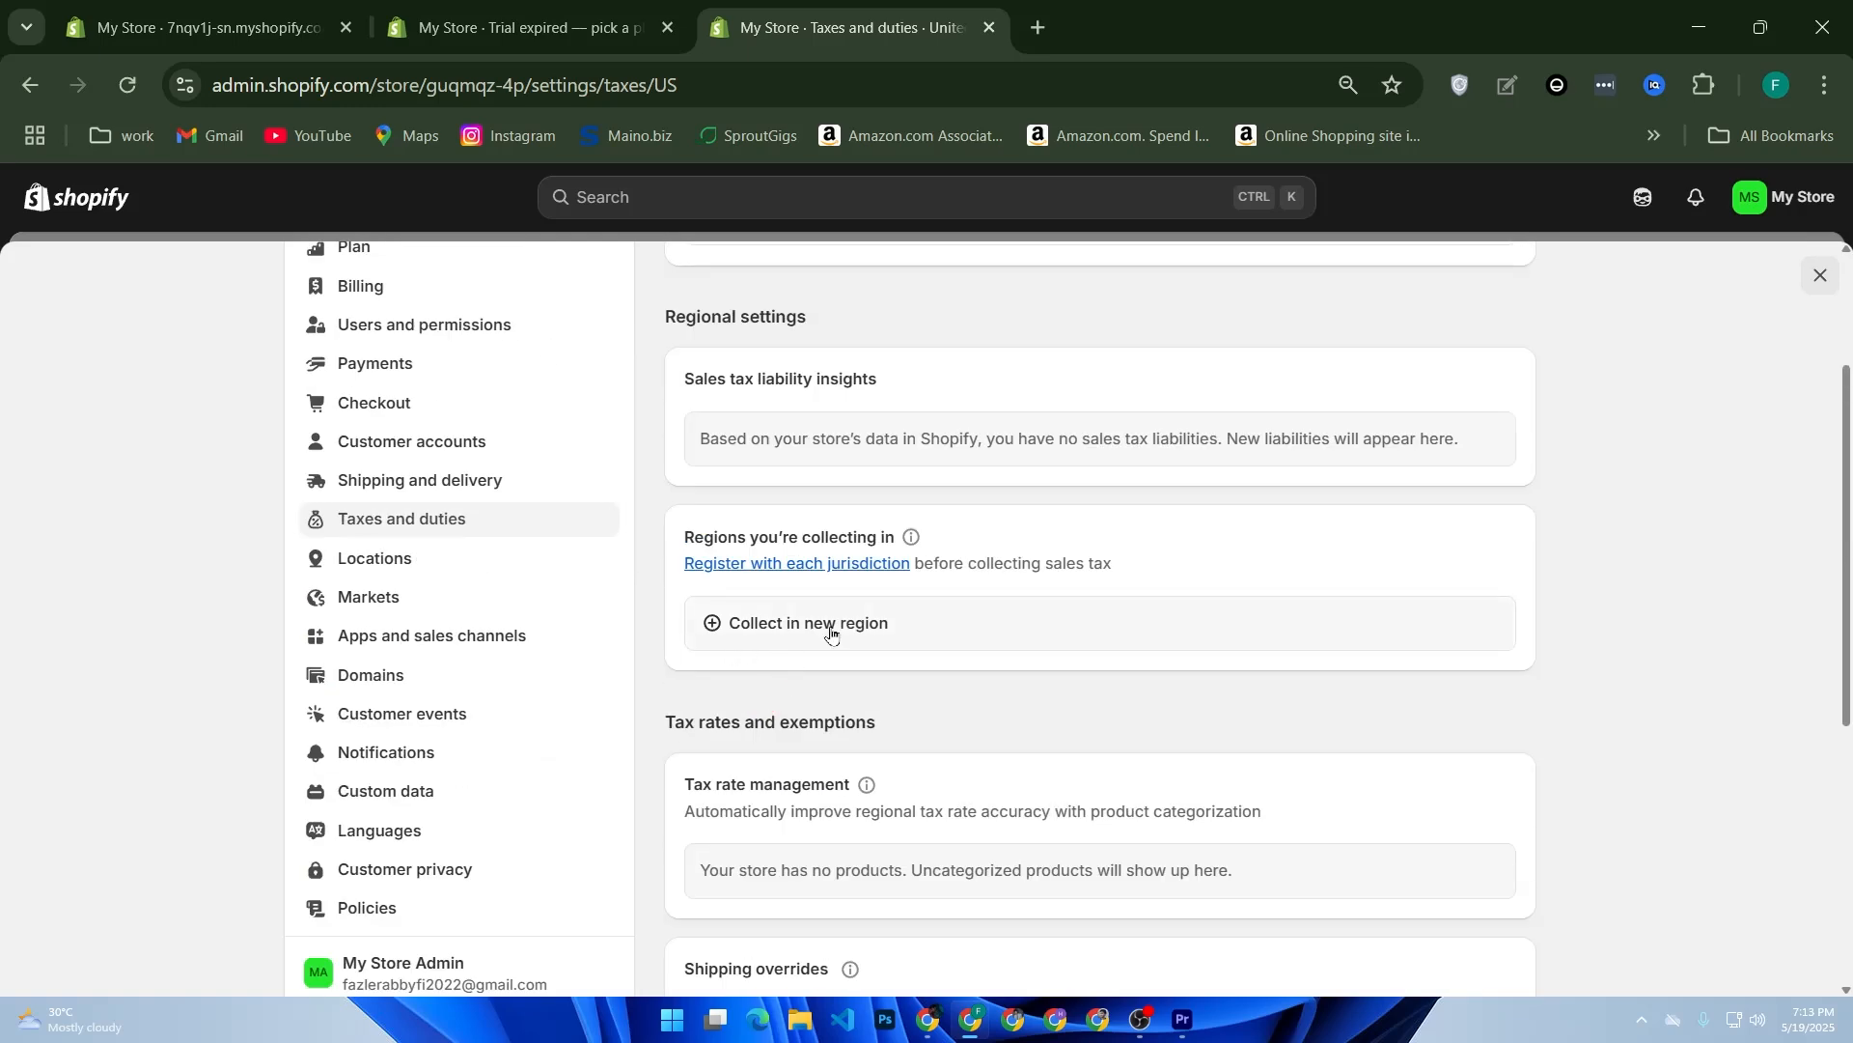
scroll(830, 632, "up", 3)
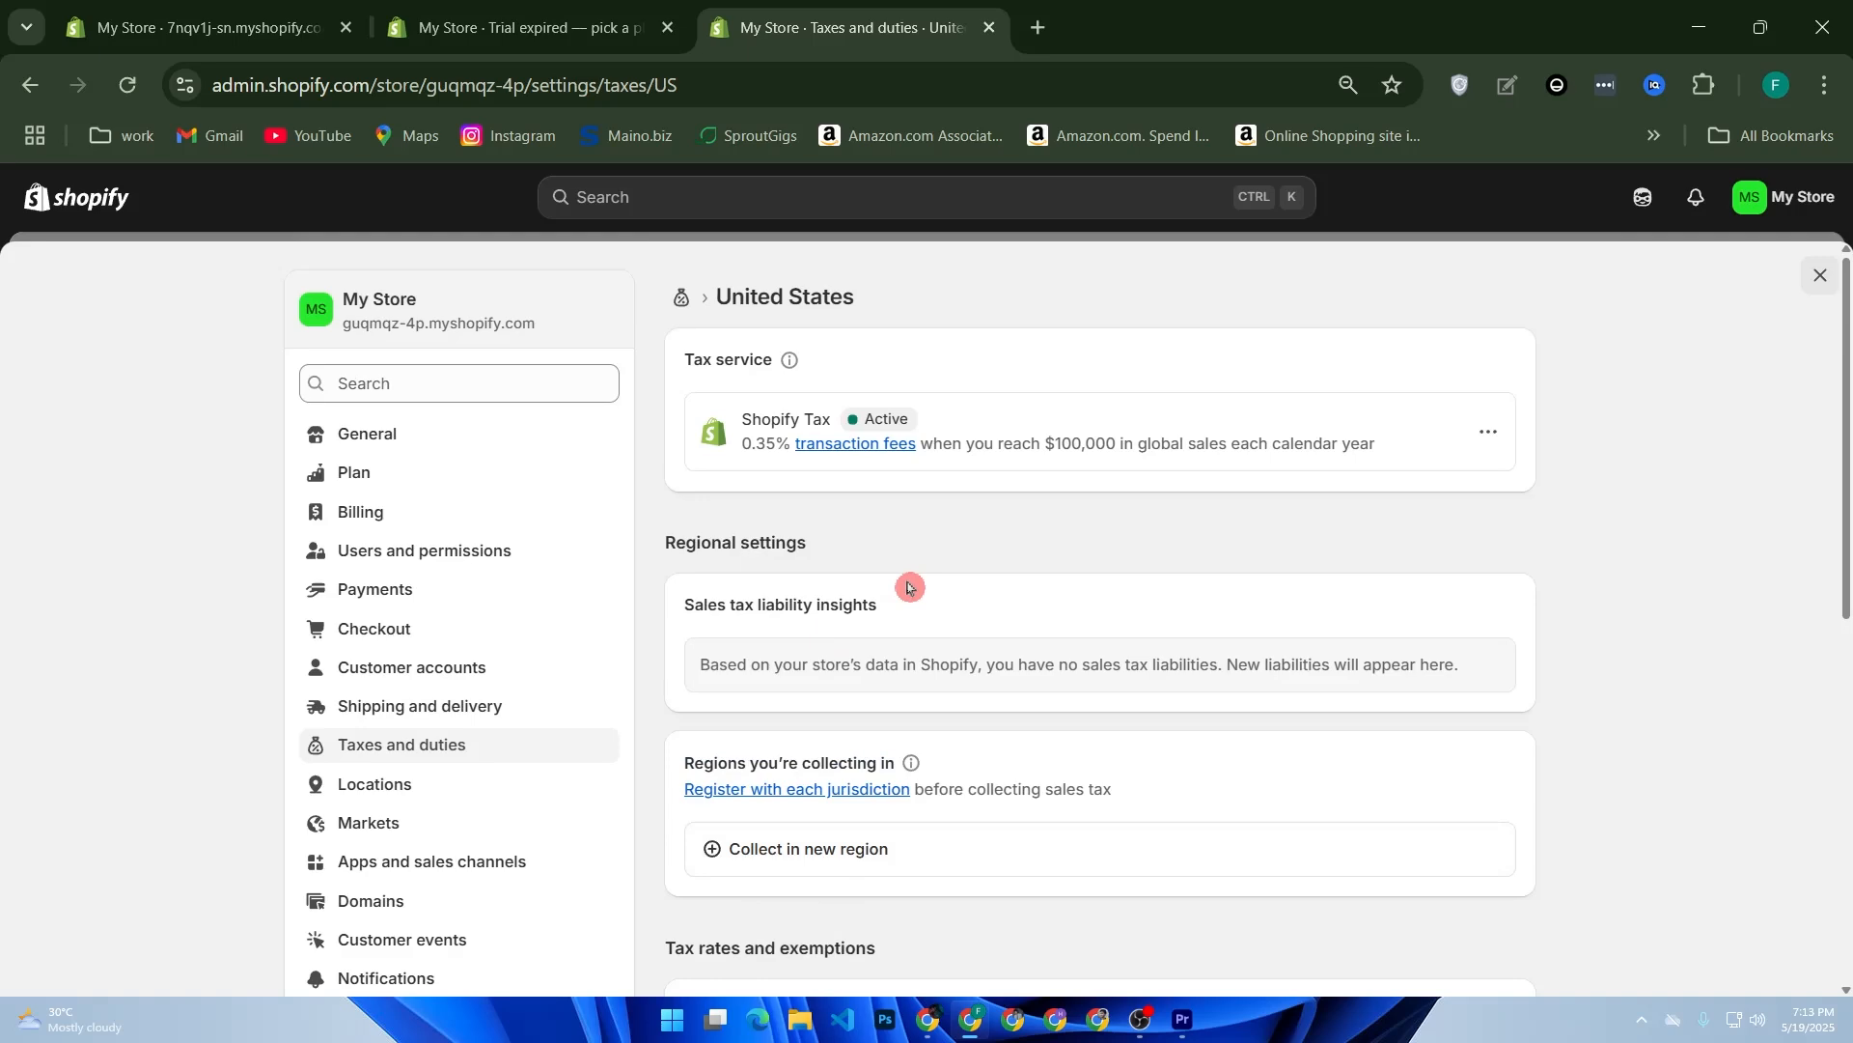
scroll(908, 586, "down", 2)
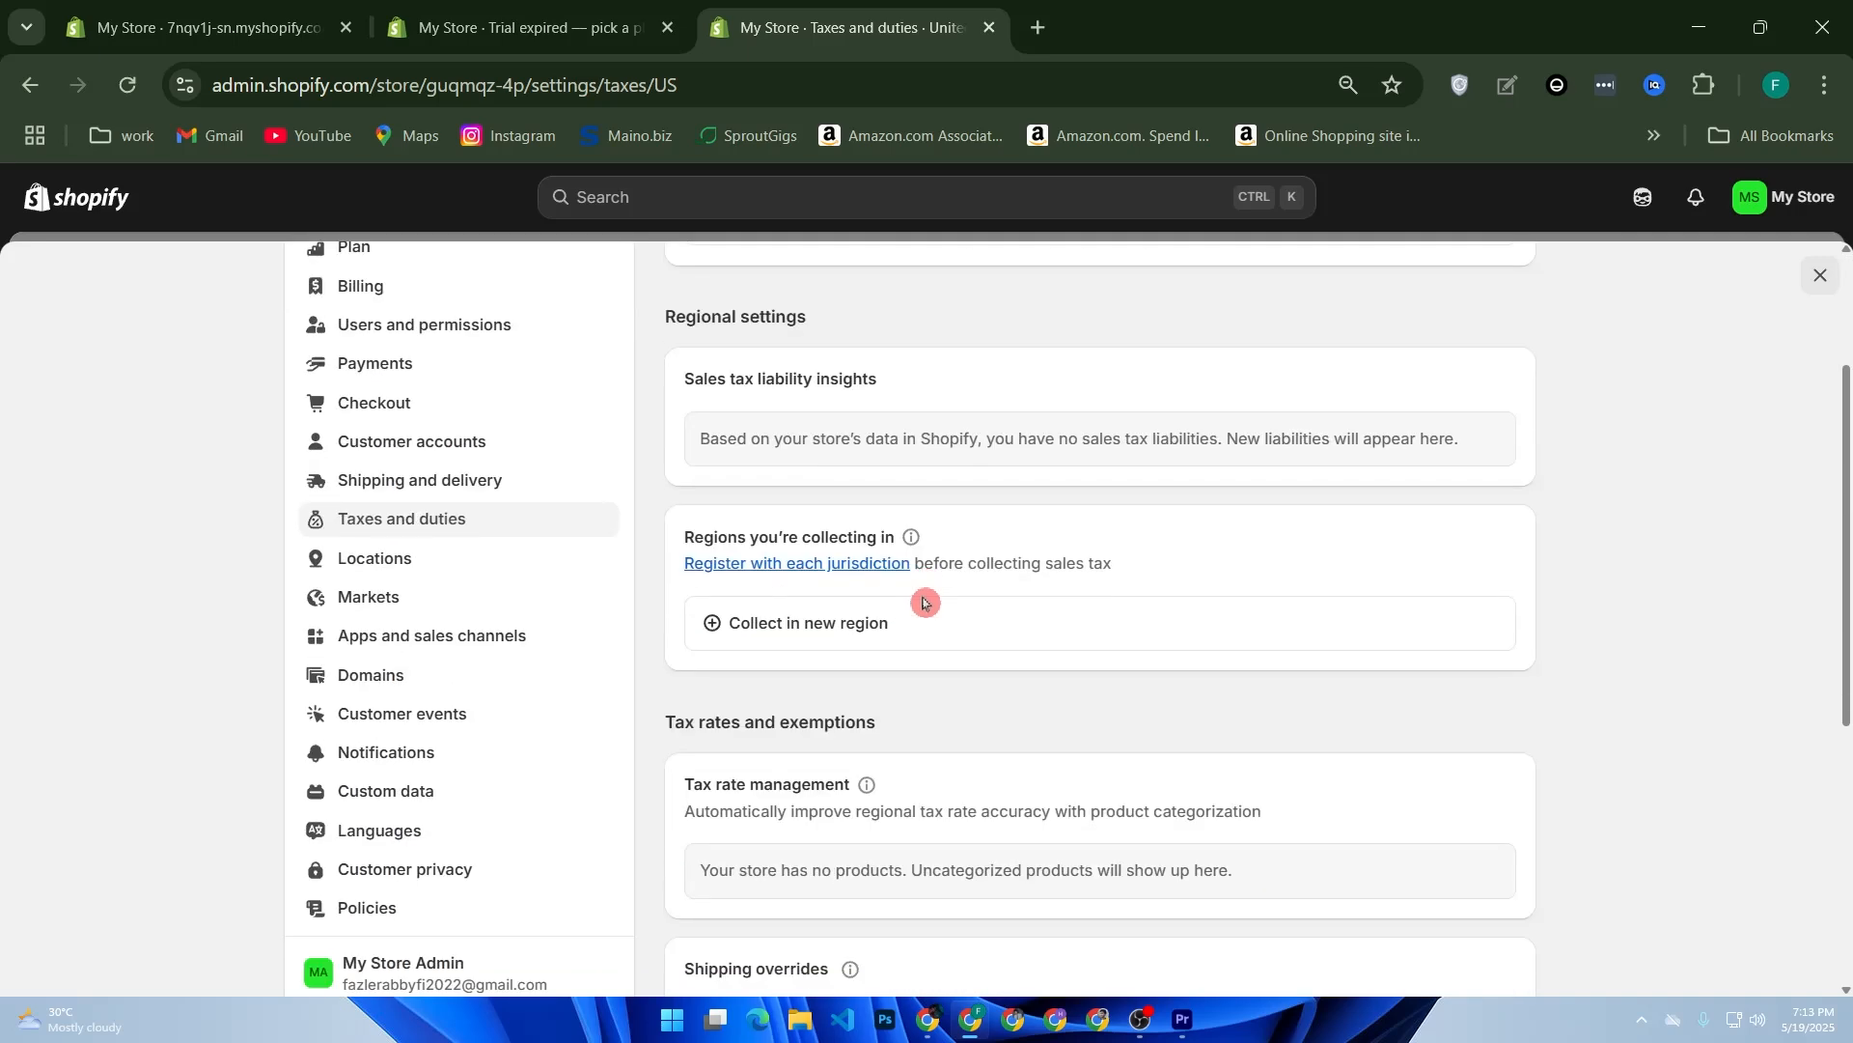
left_click(799, 646)
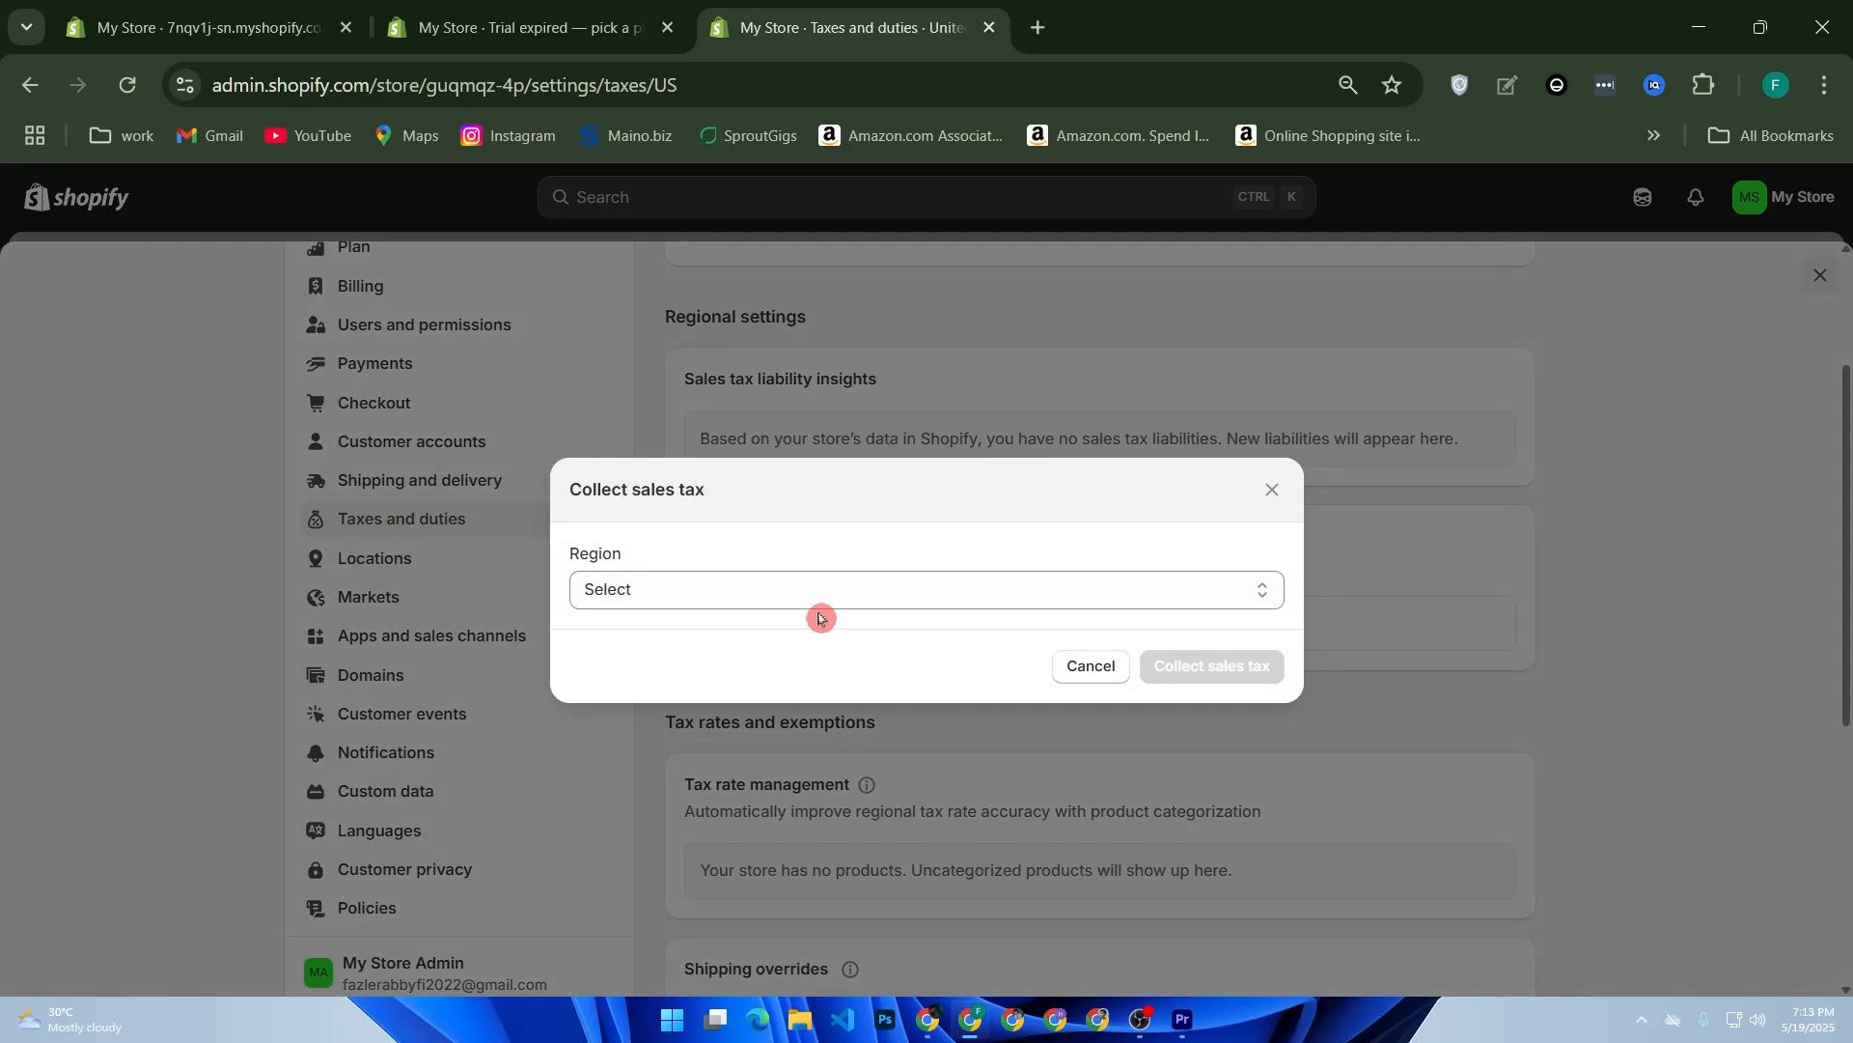
left_click(825, 599)
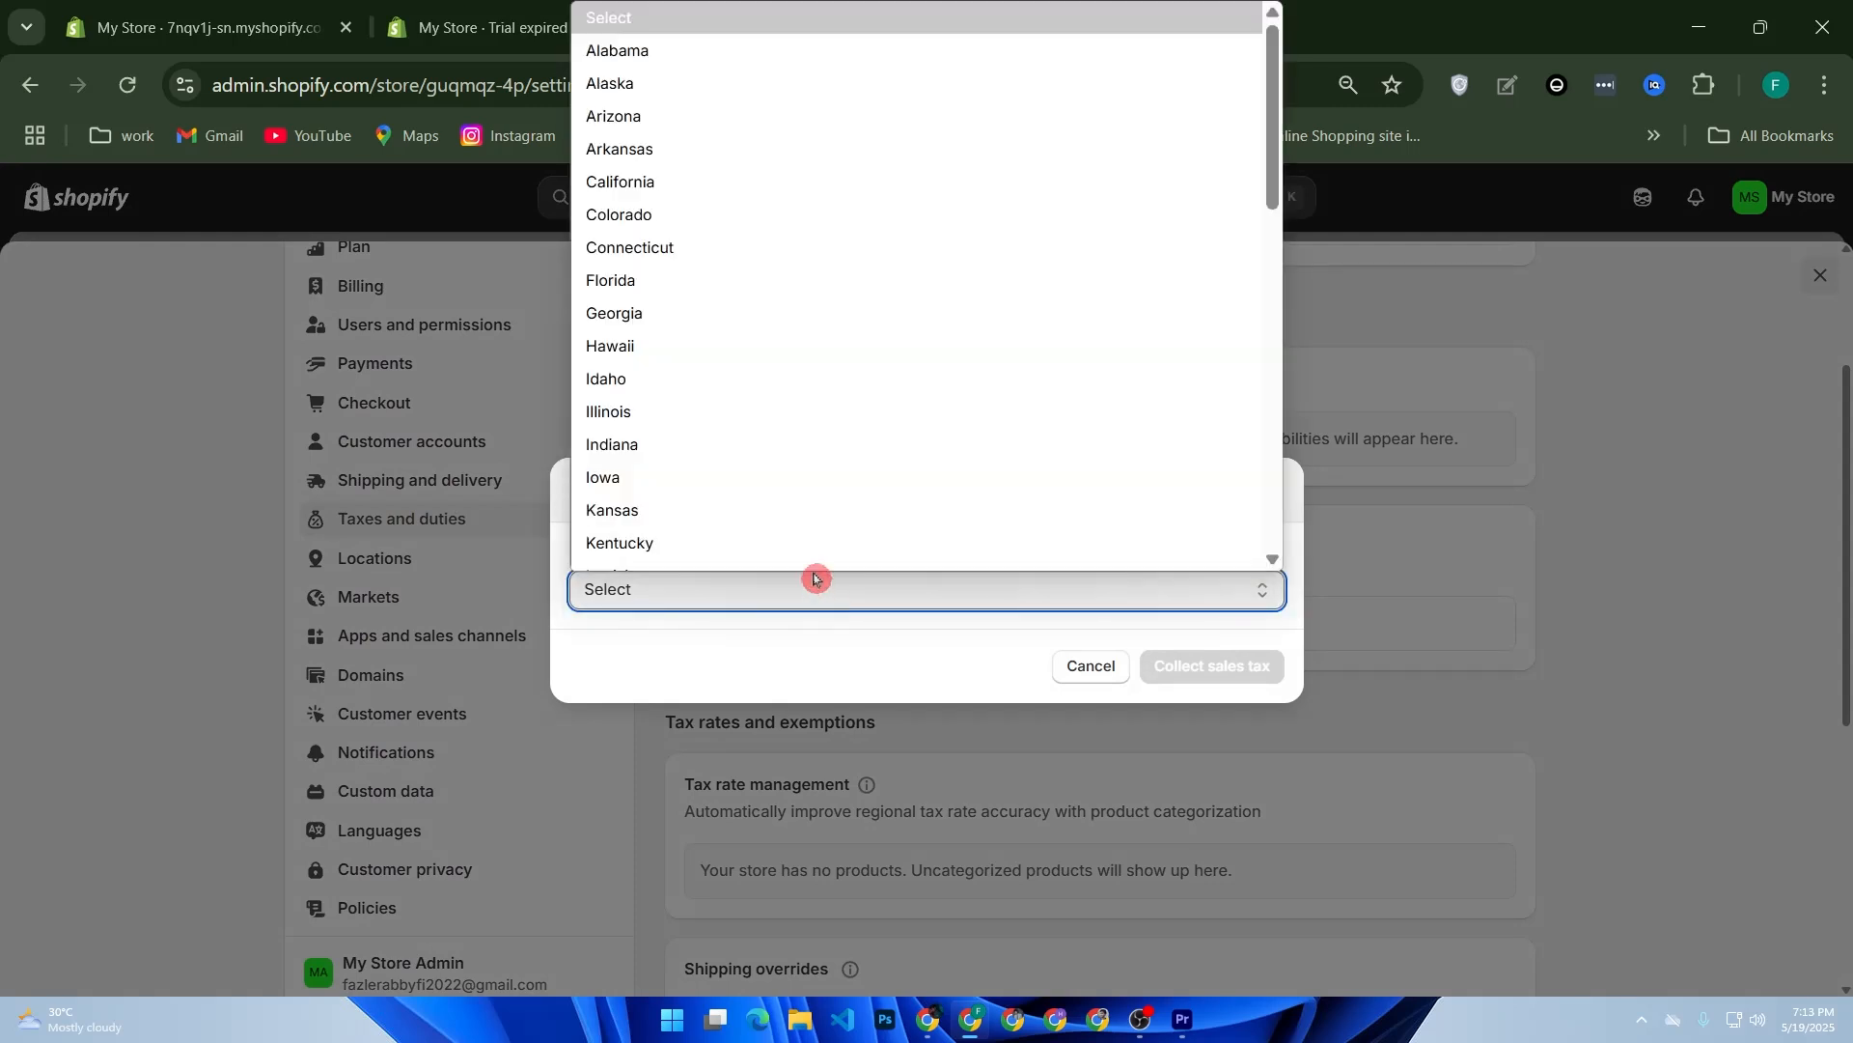
scroll(807, 530, "down", 10)
left_click(691, 51)
left_click(725, 667)
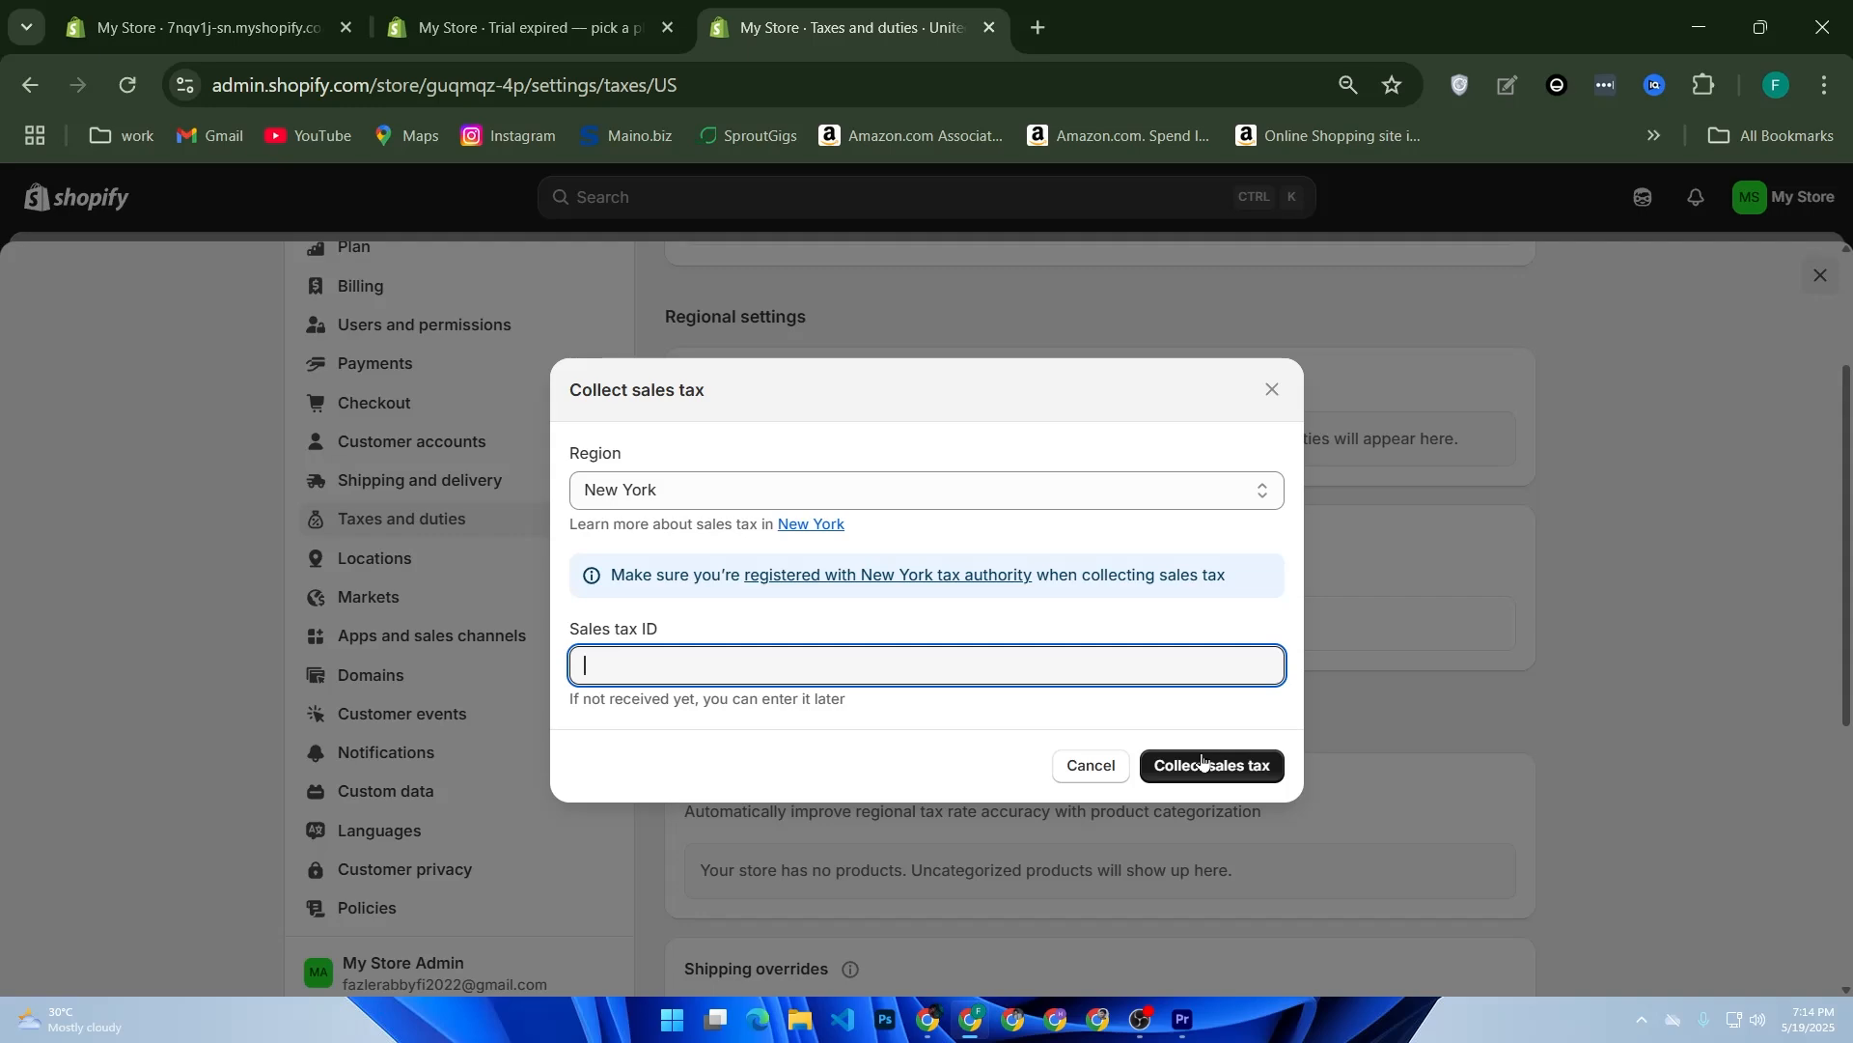
left_click(1087, 768)
Step: Look over the tax rate and override sections for the United States, open the shipping override form, and cancel it
scroll(1261, 629, "down", 5)
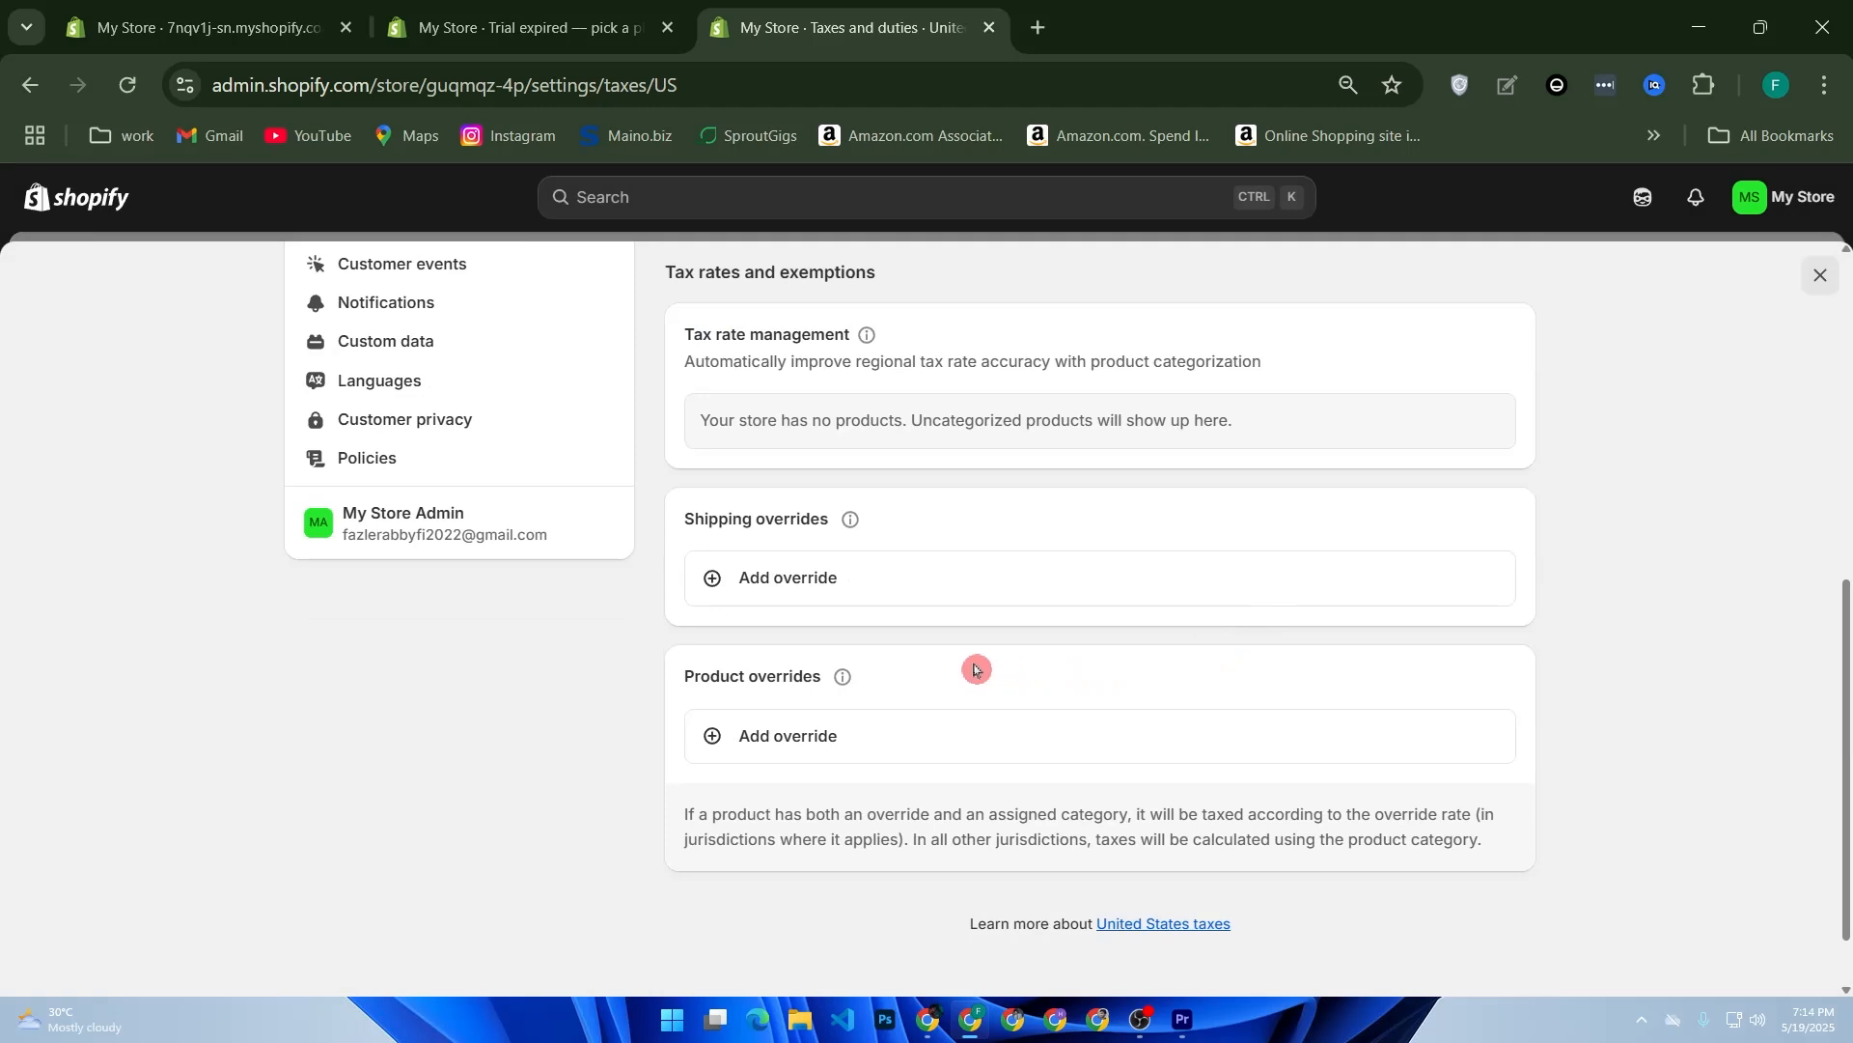
scroll(982, 658, "up", 5)
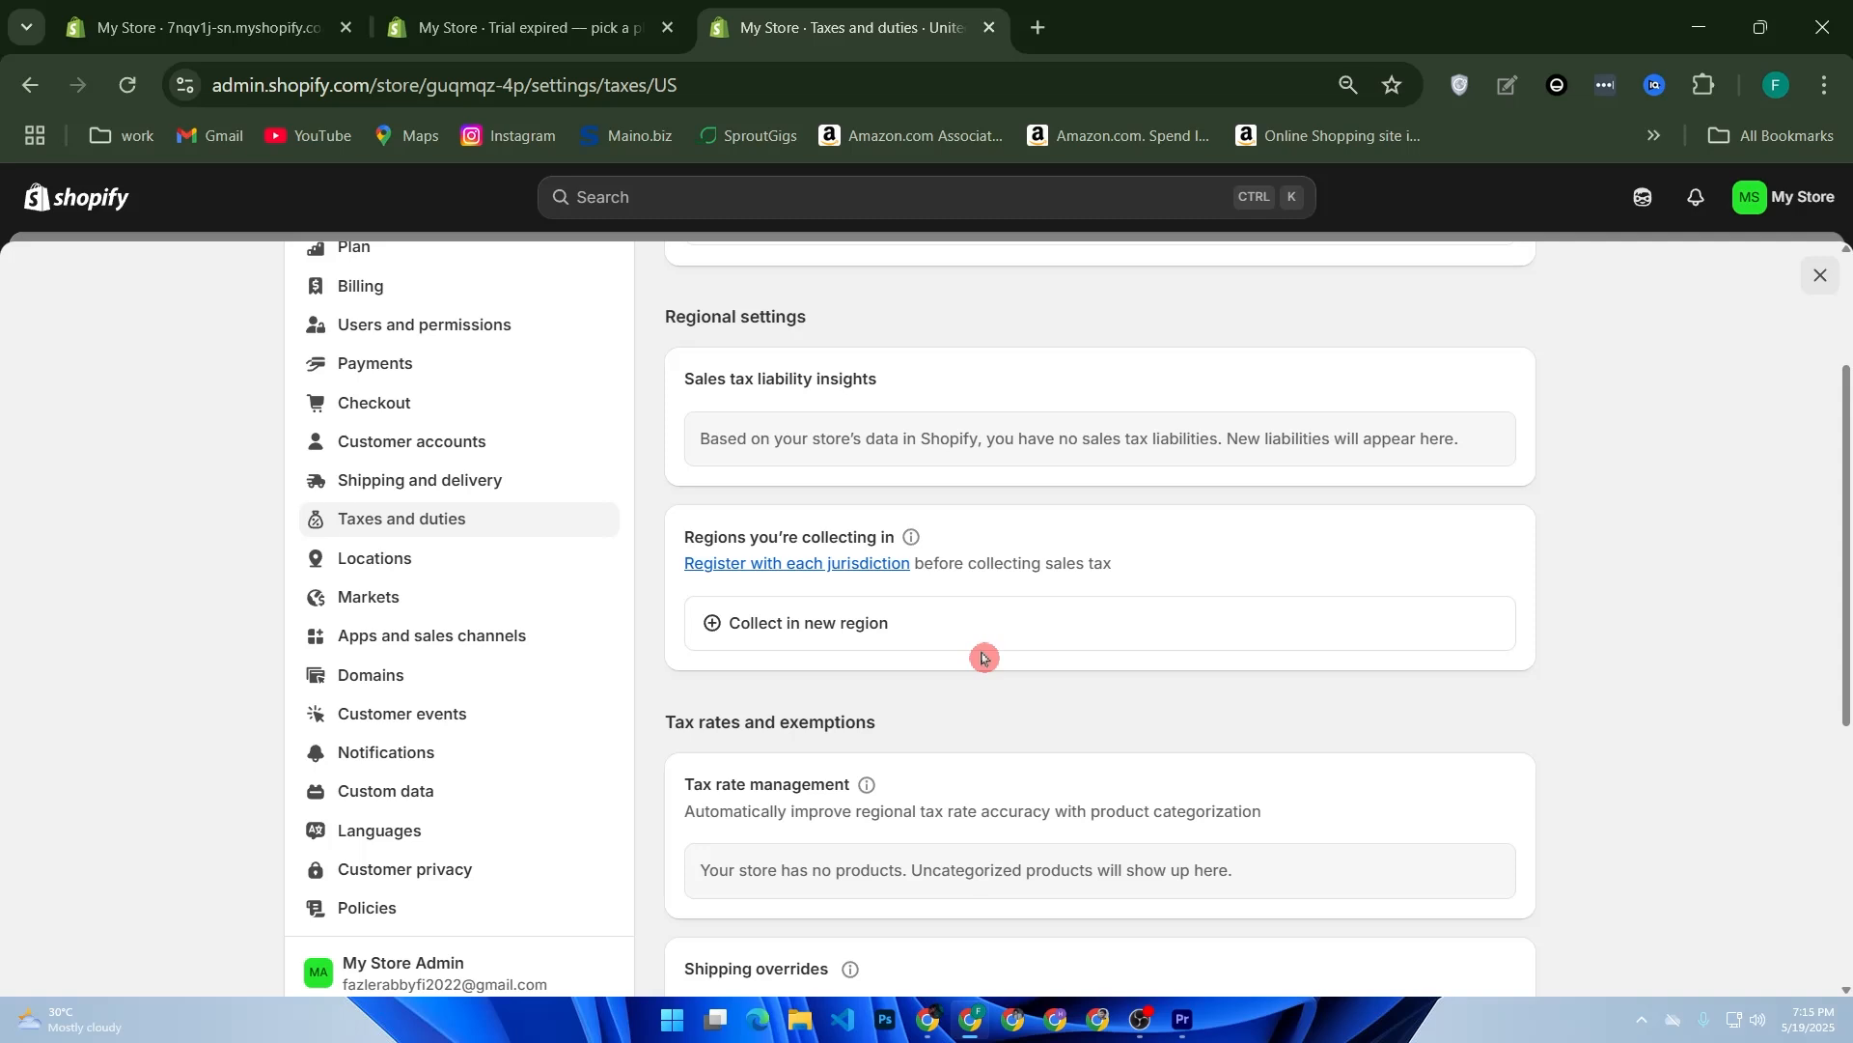
scroll(981, 657, "down", 2)
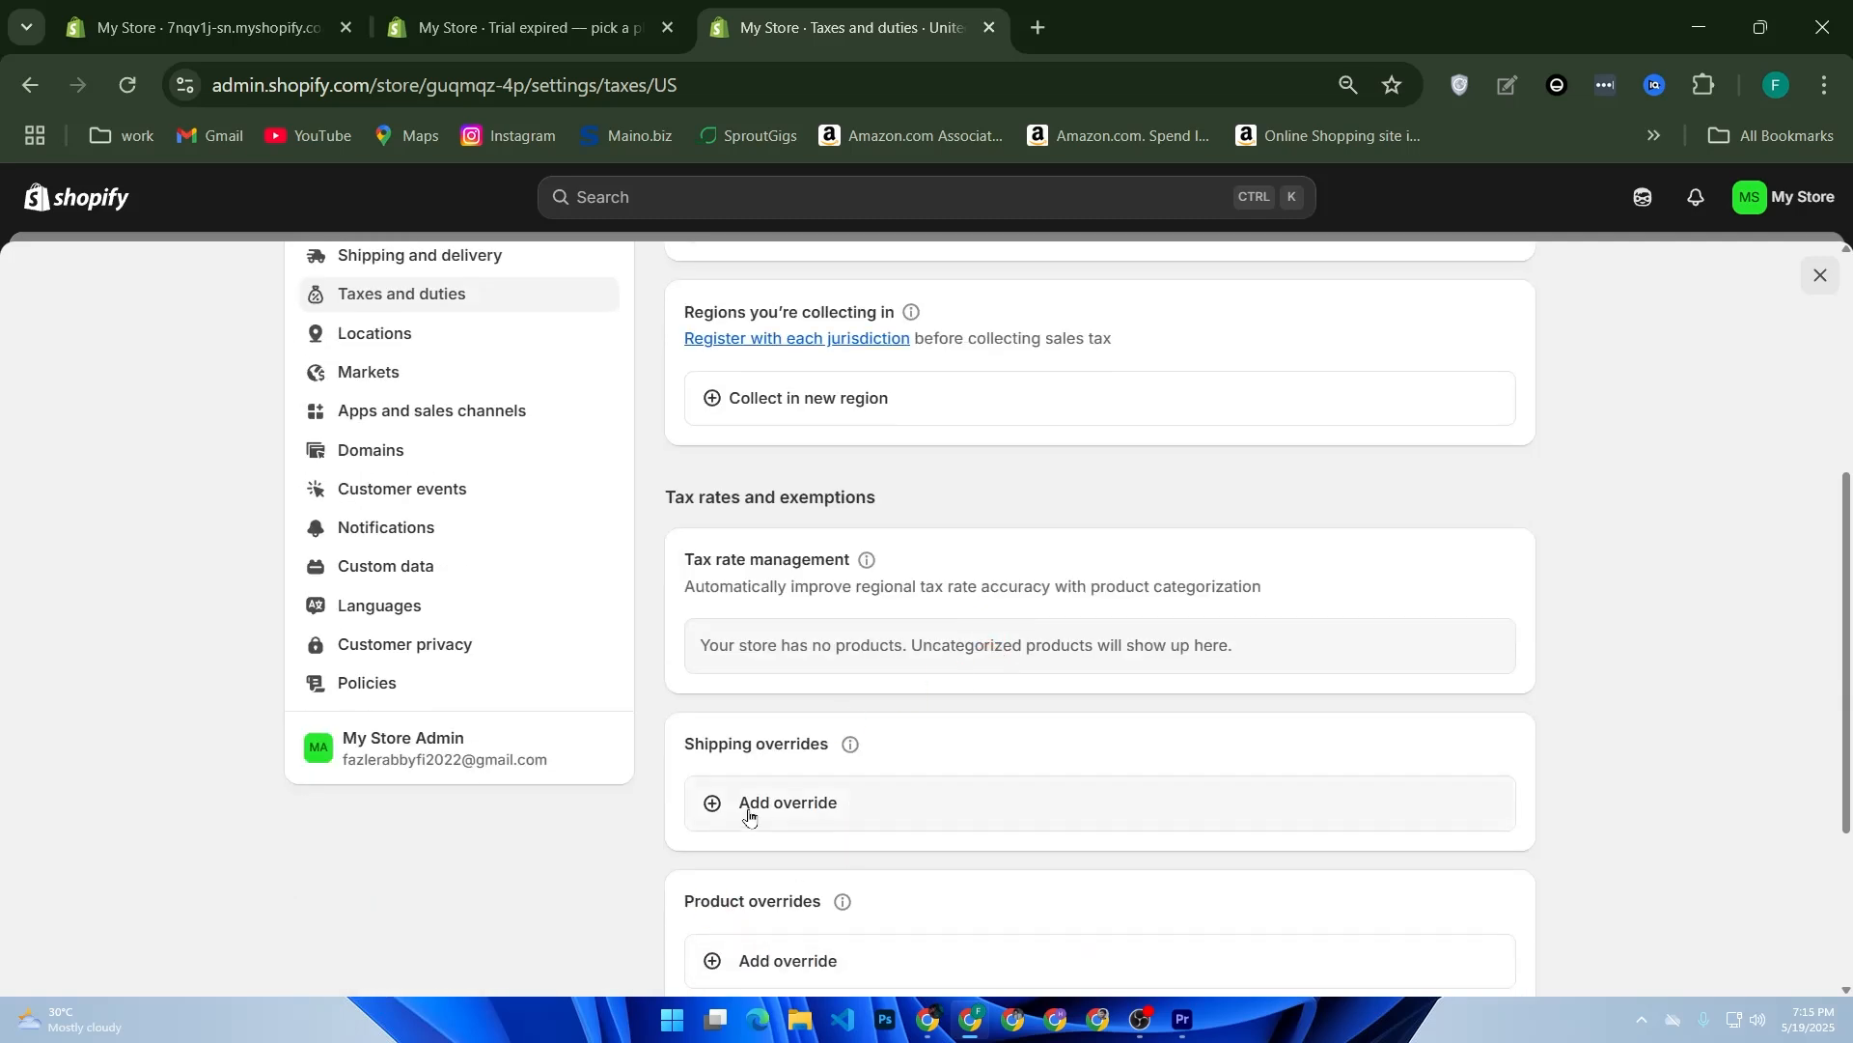
scroll(717, 811, "down", 2)
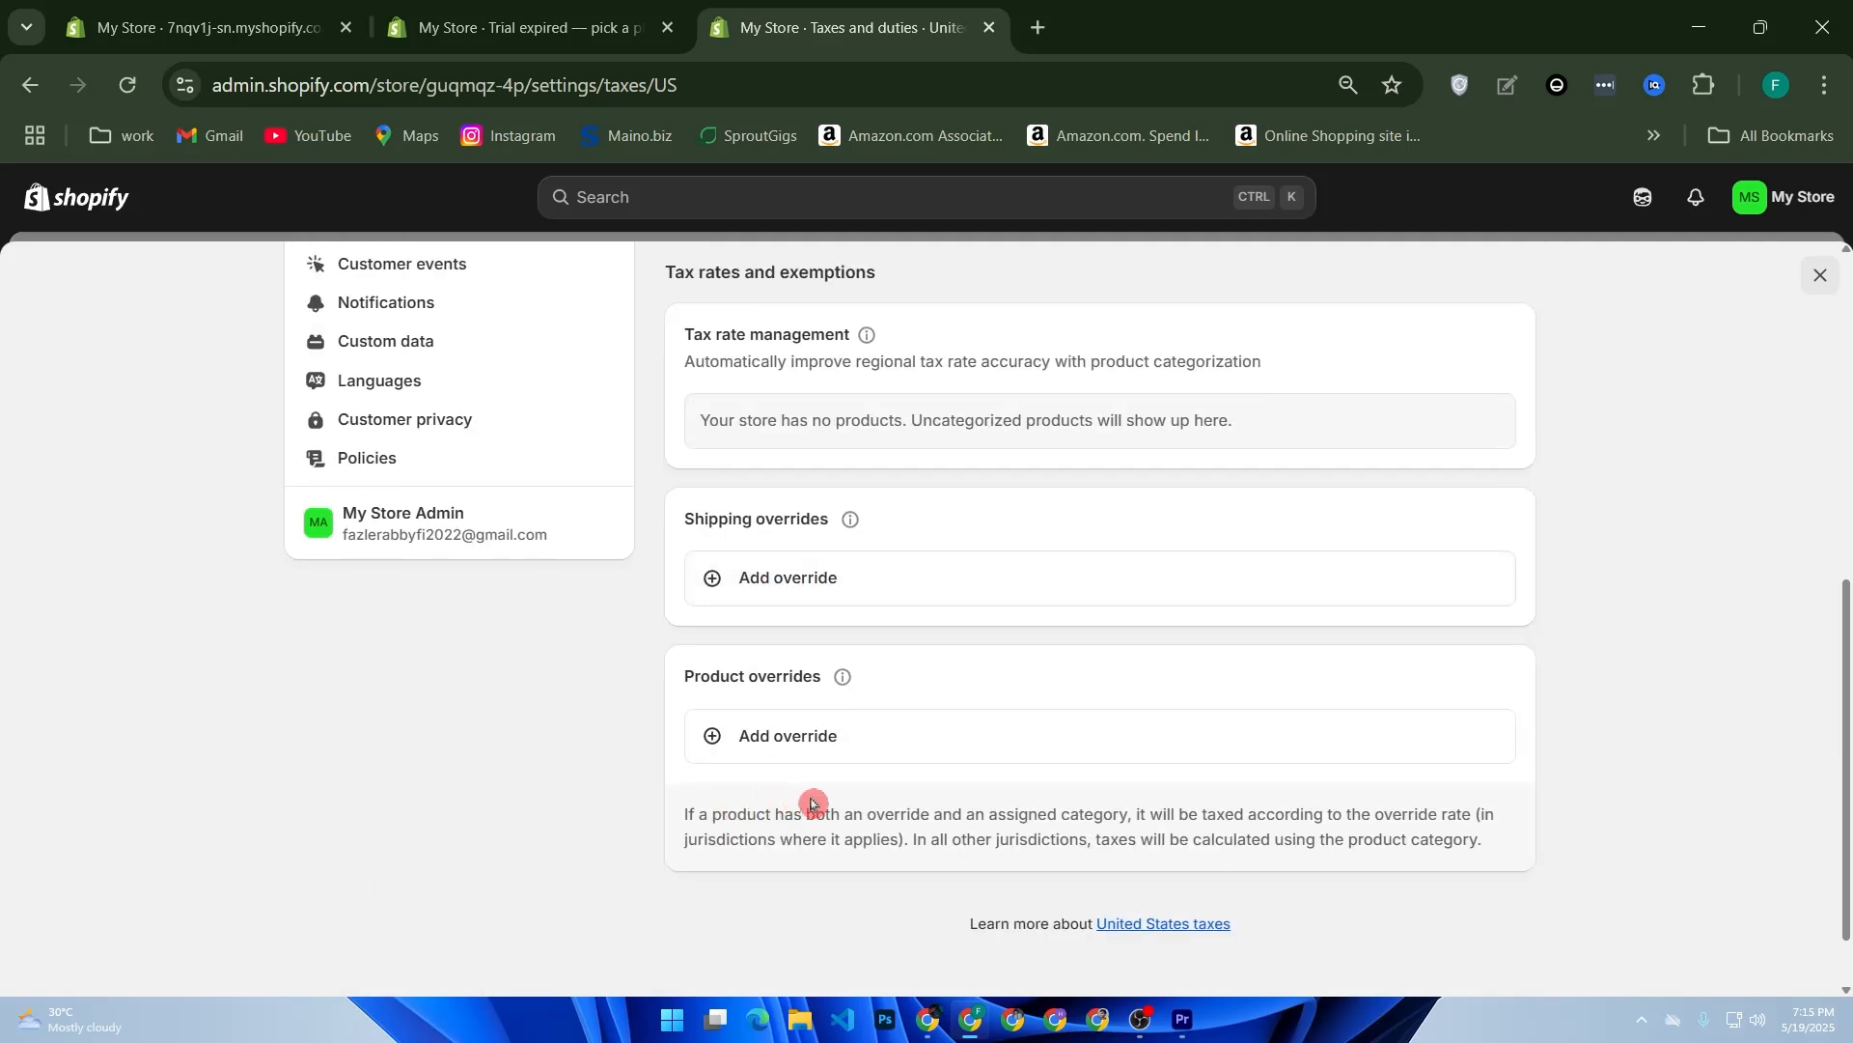
left_click(811, 600)
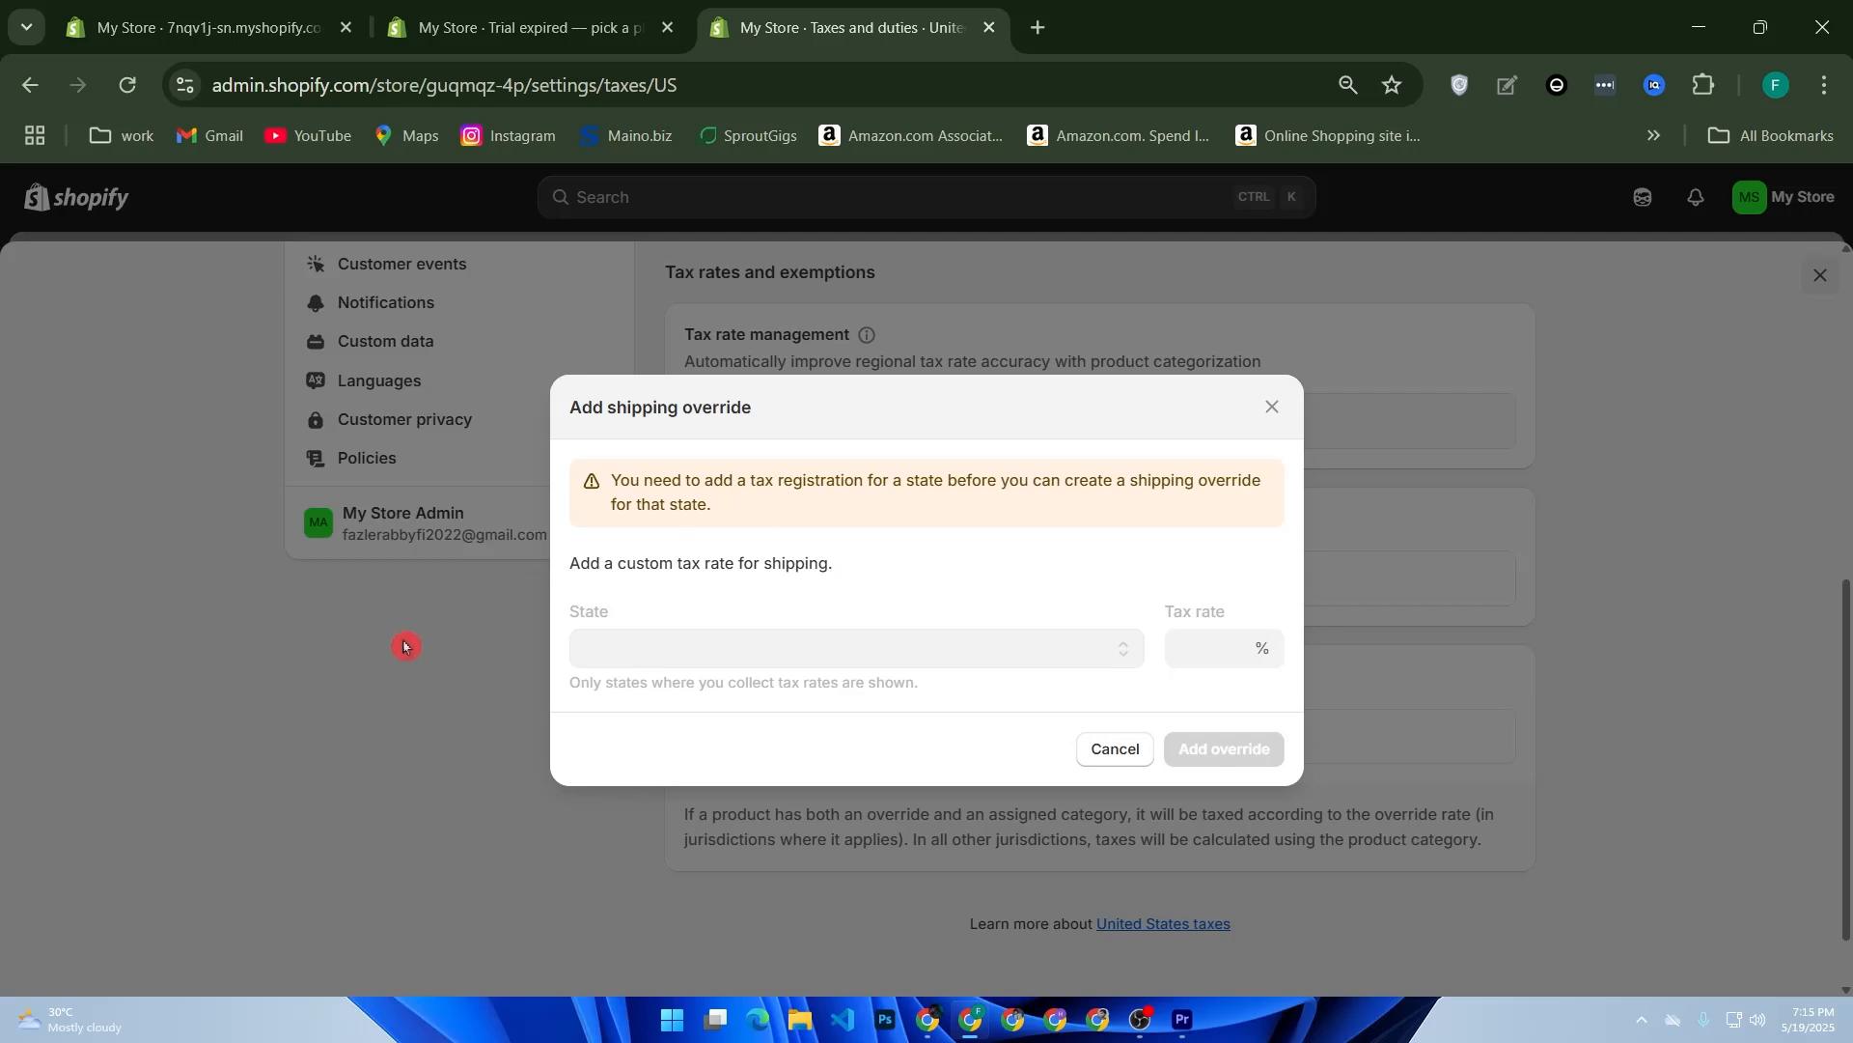
left_click(1115, 749)
Step: Leave the tax settings, return to the store admin, and open the Products page
scroll(604, 766, "up", 7)
left_click(94, 208)
left_click(89, 328)
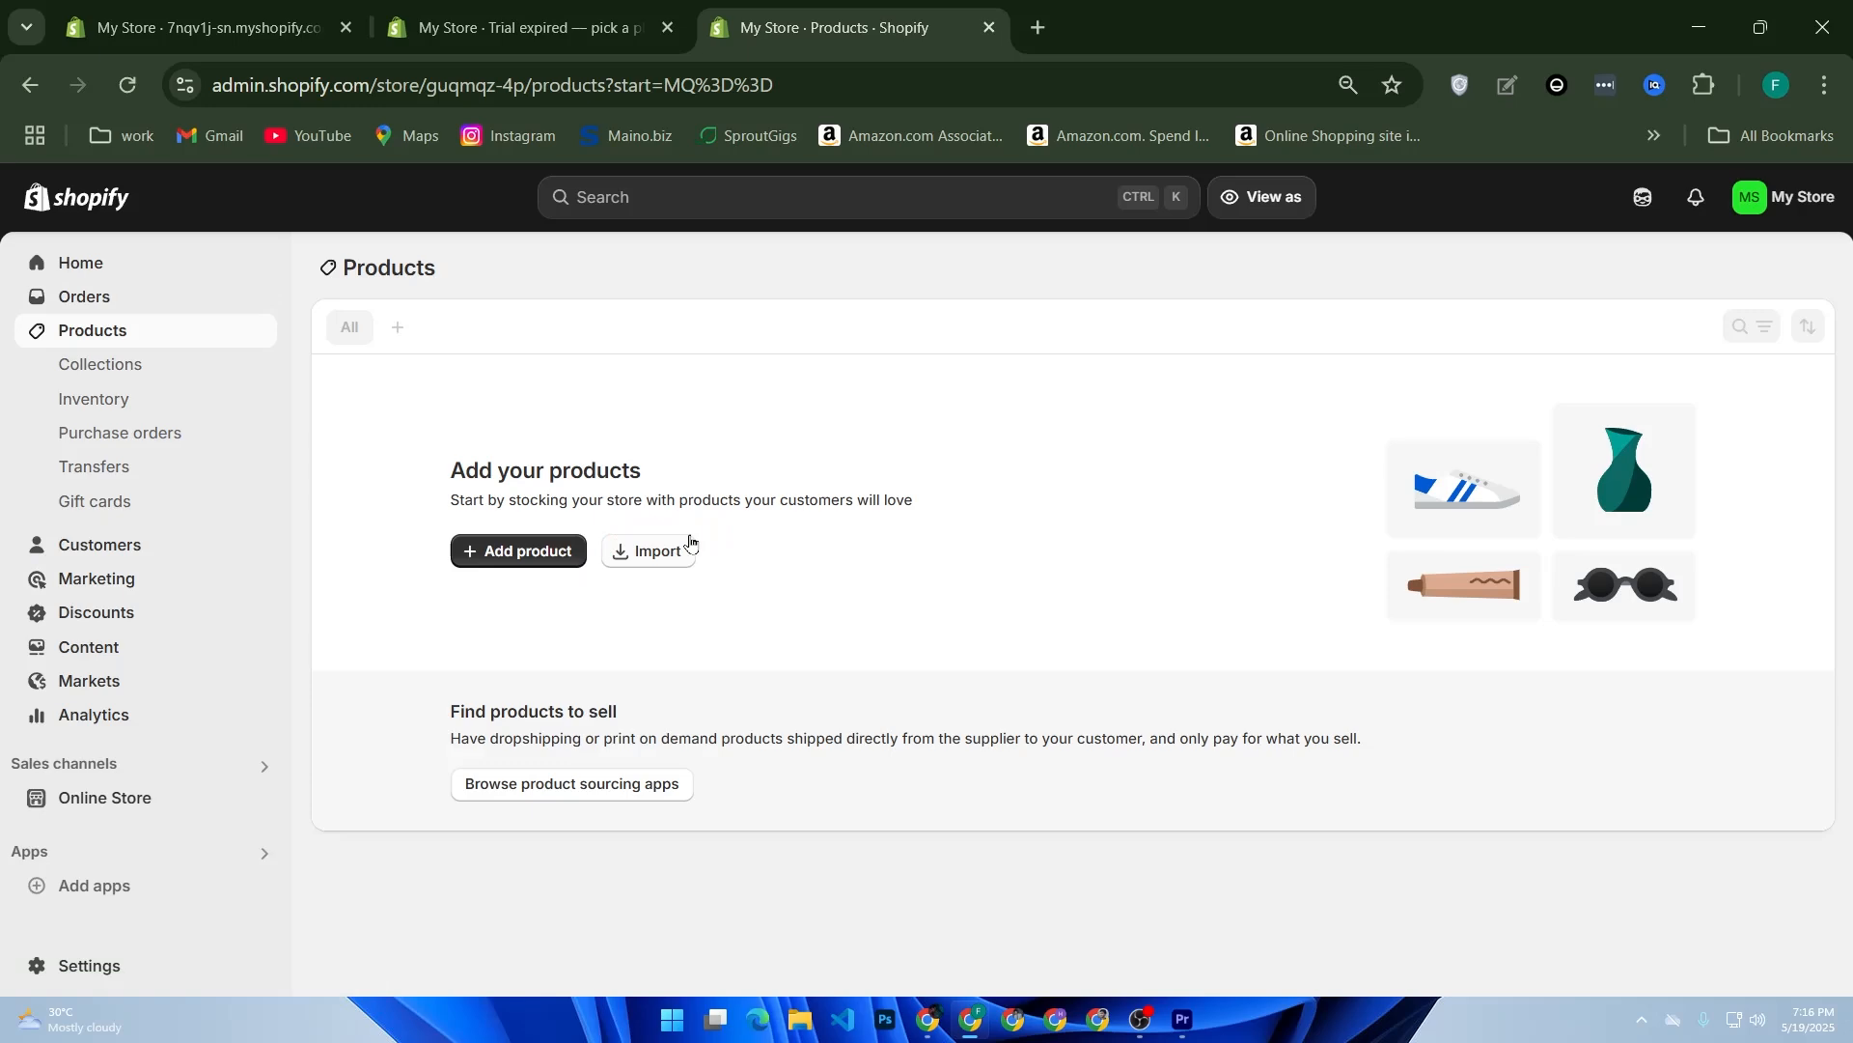
Step: Import the products from the "shopify products" CSV file in Downloads, publishing new products to all sales channels
left_click(662, 554)
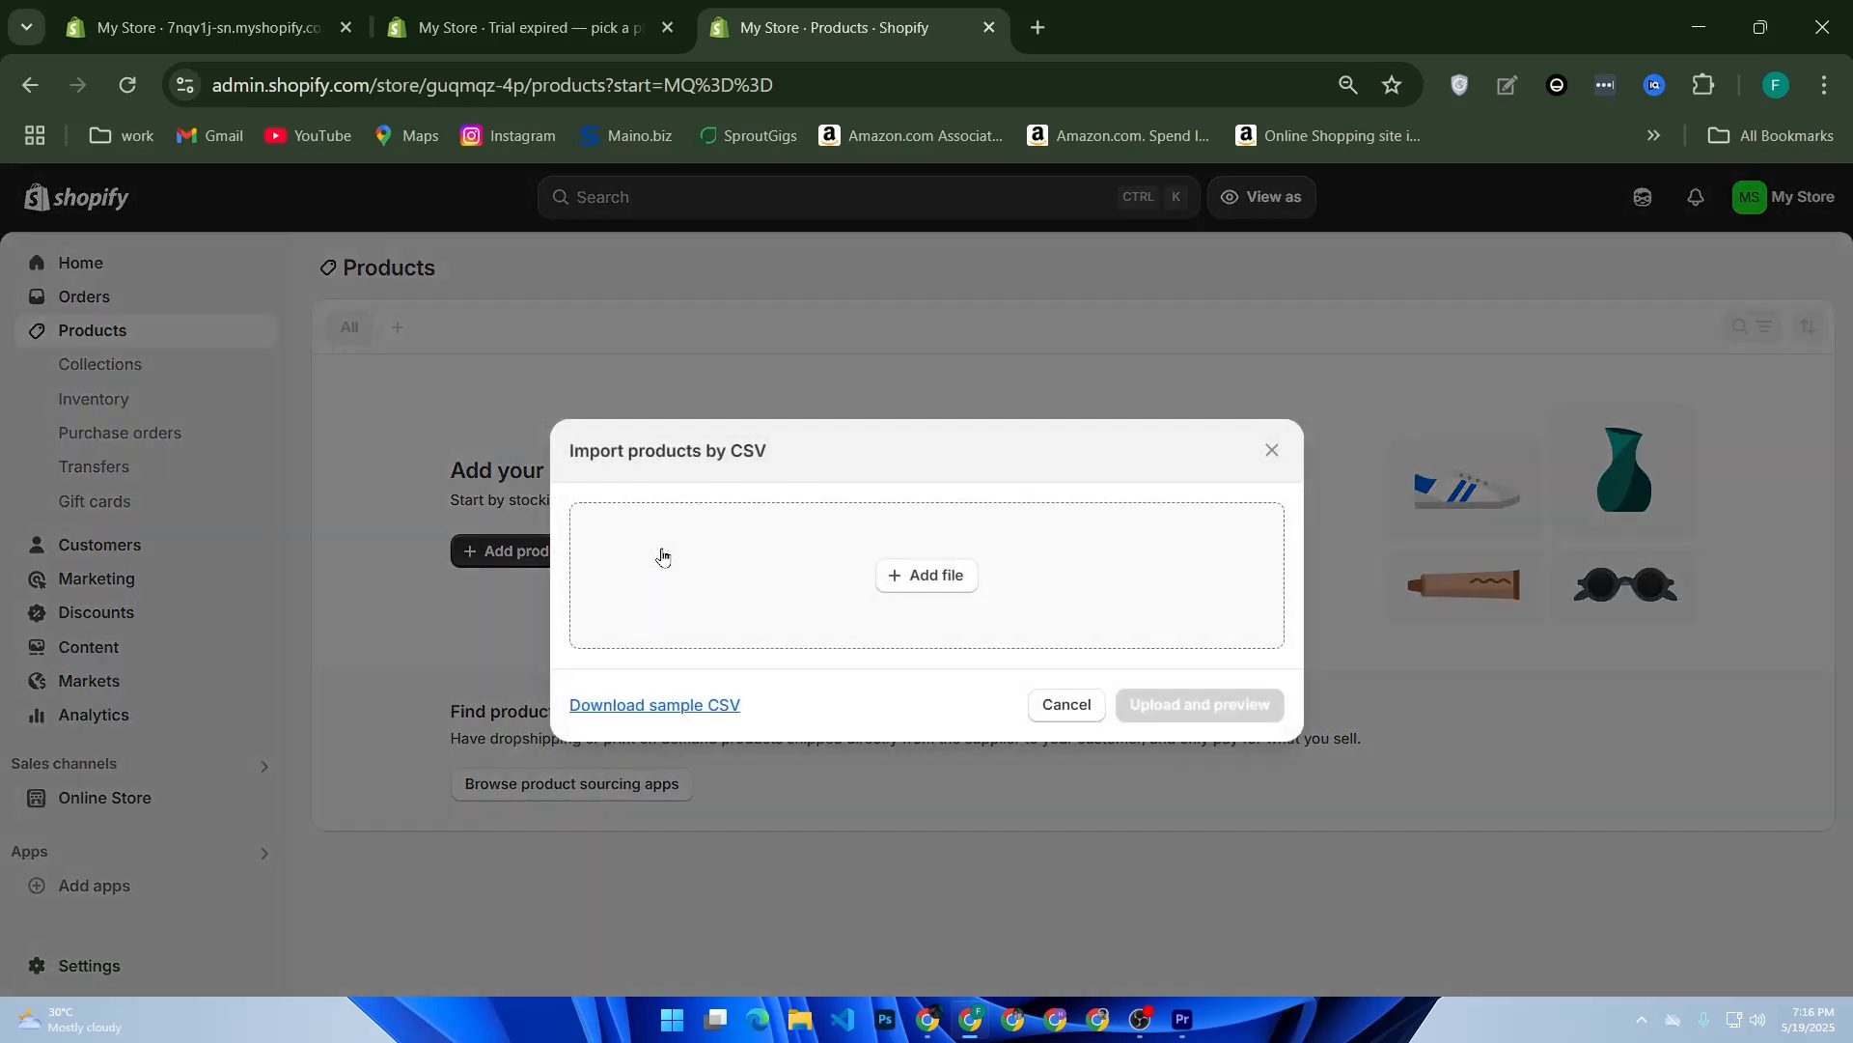
left_click(908, 579)
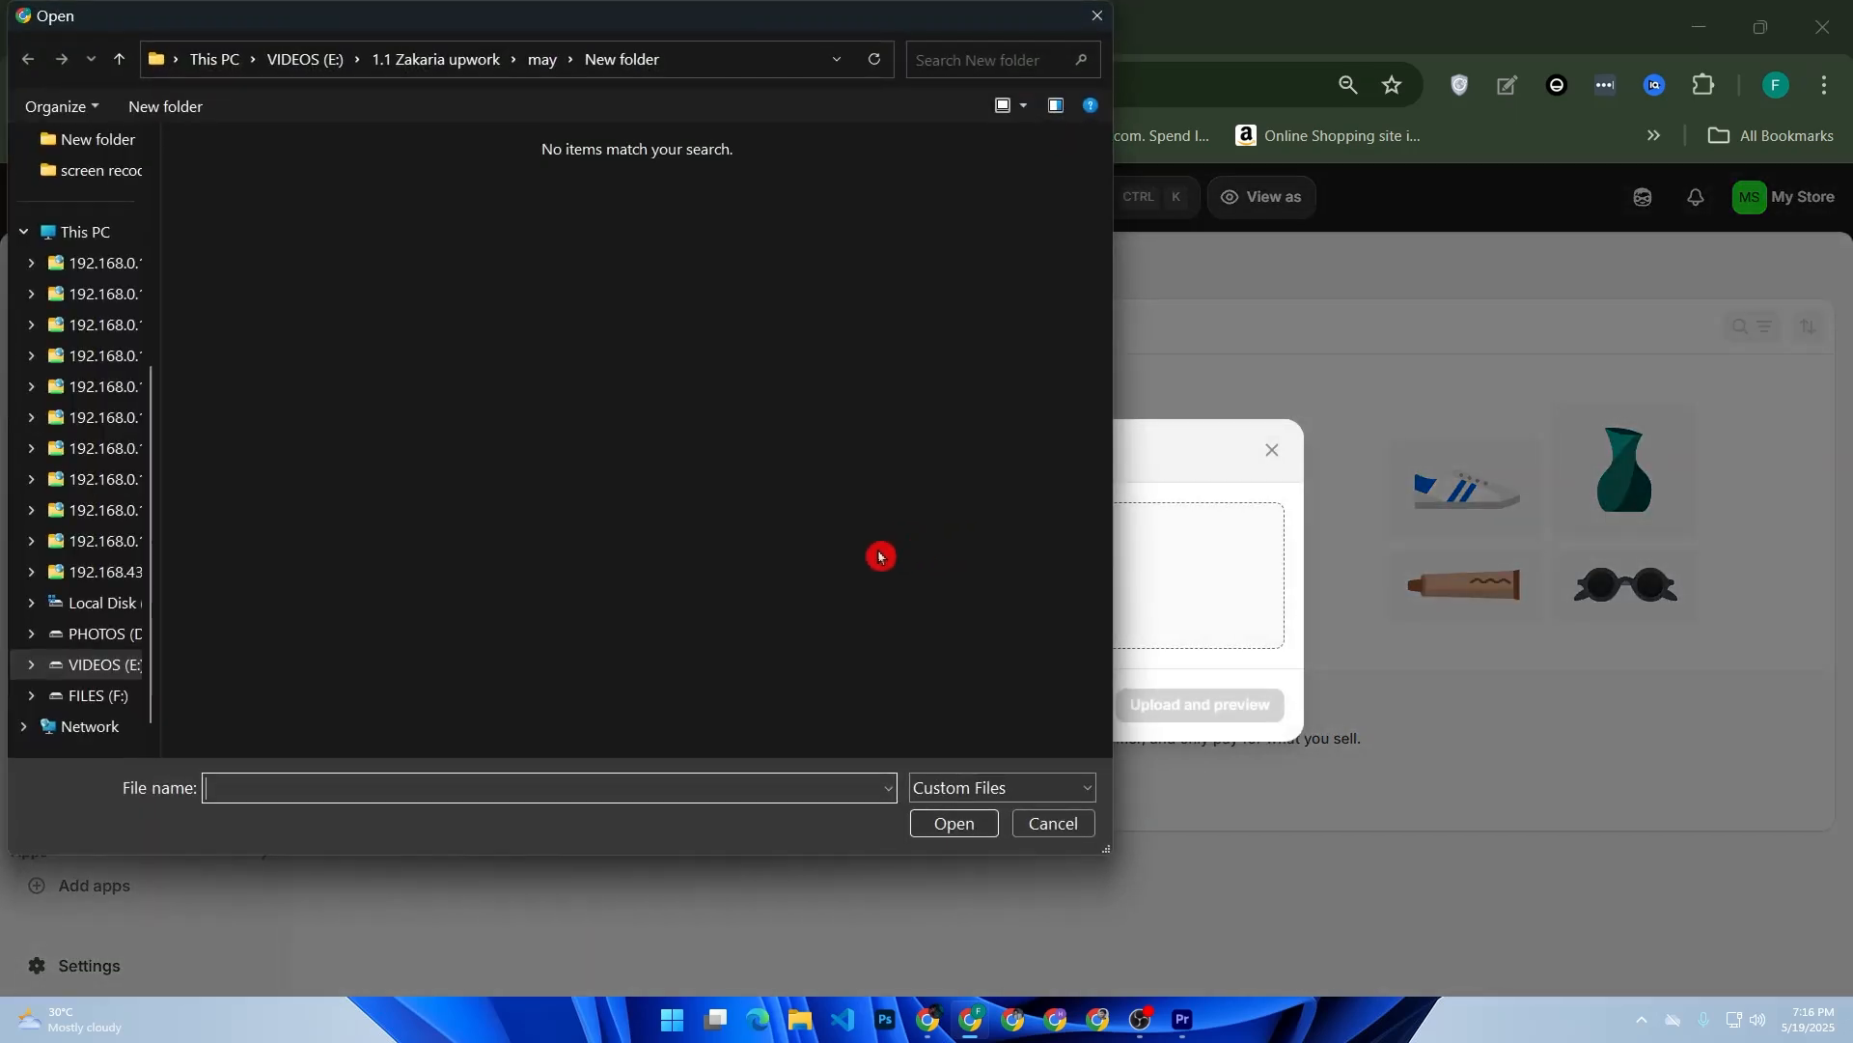
scroll(117, 307, "up", 4)
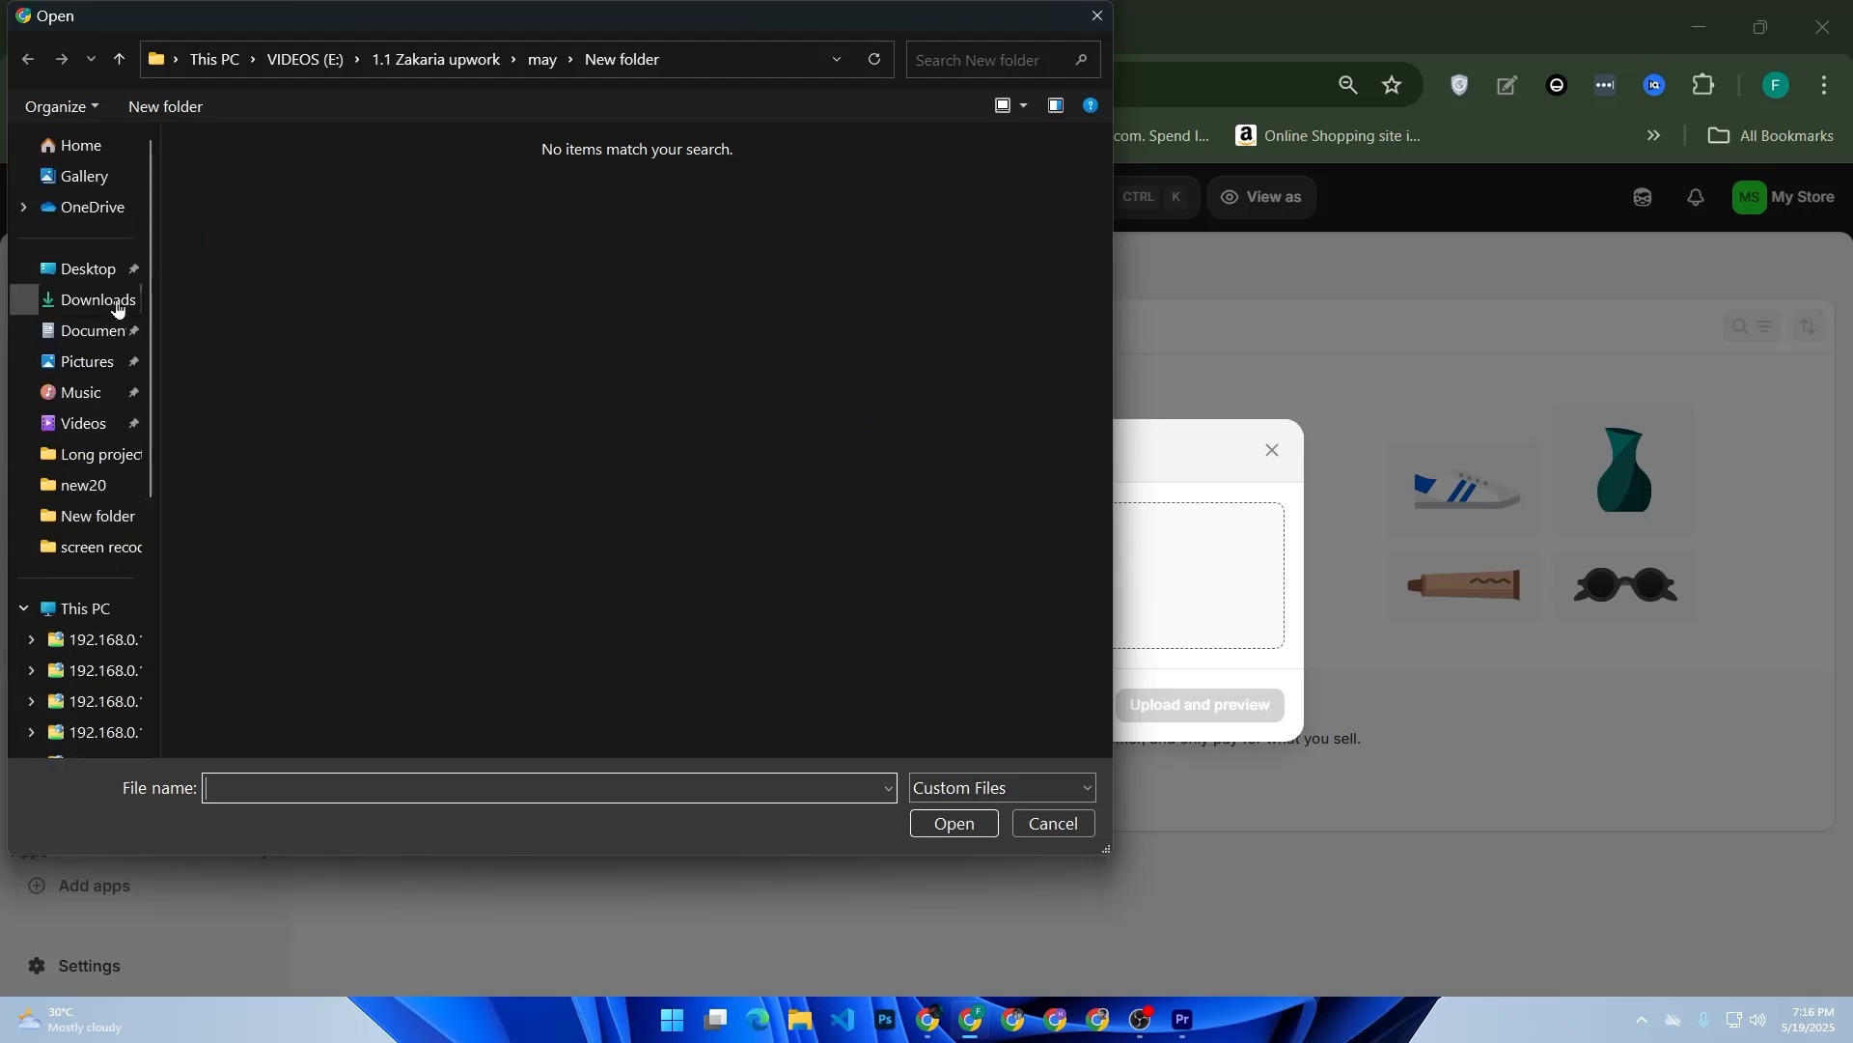
left_click(117, 303)
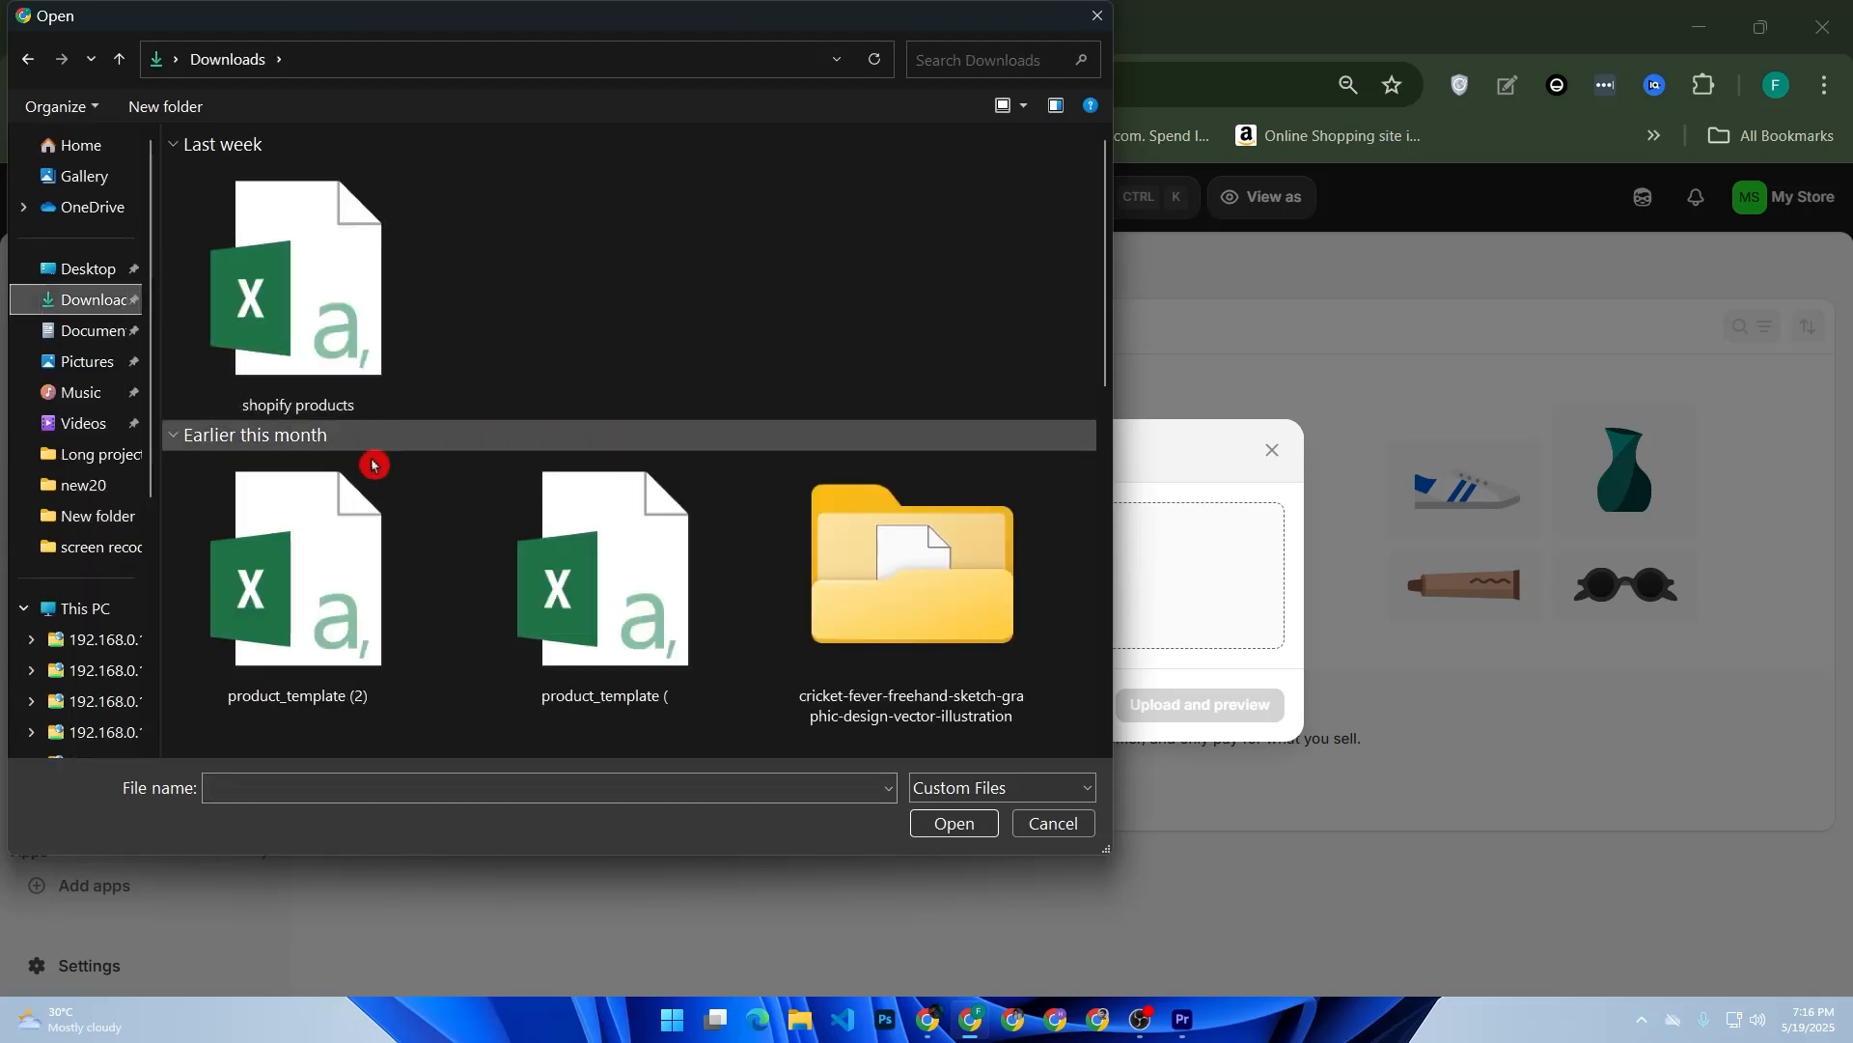
double_click(368, 302)
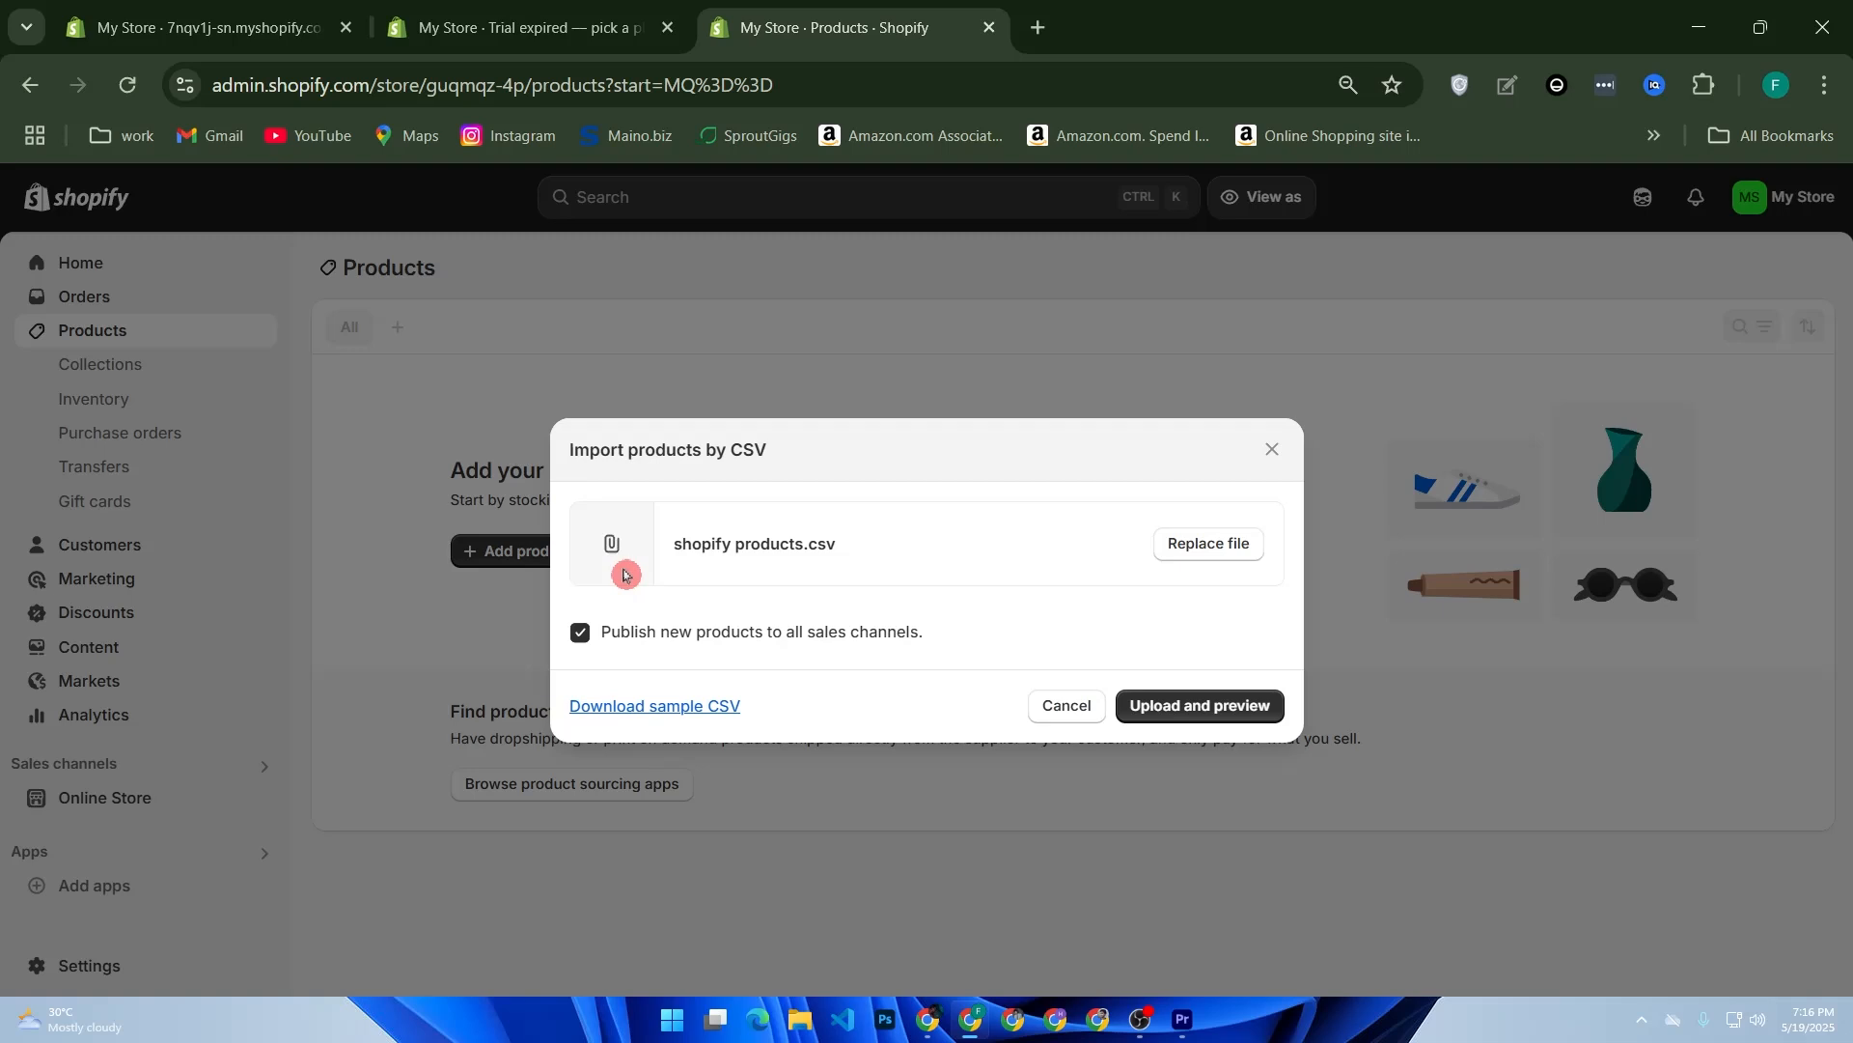
left_click(1174, 704)
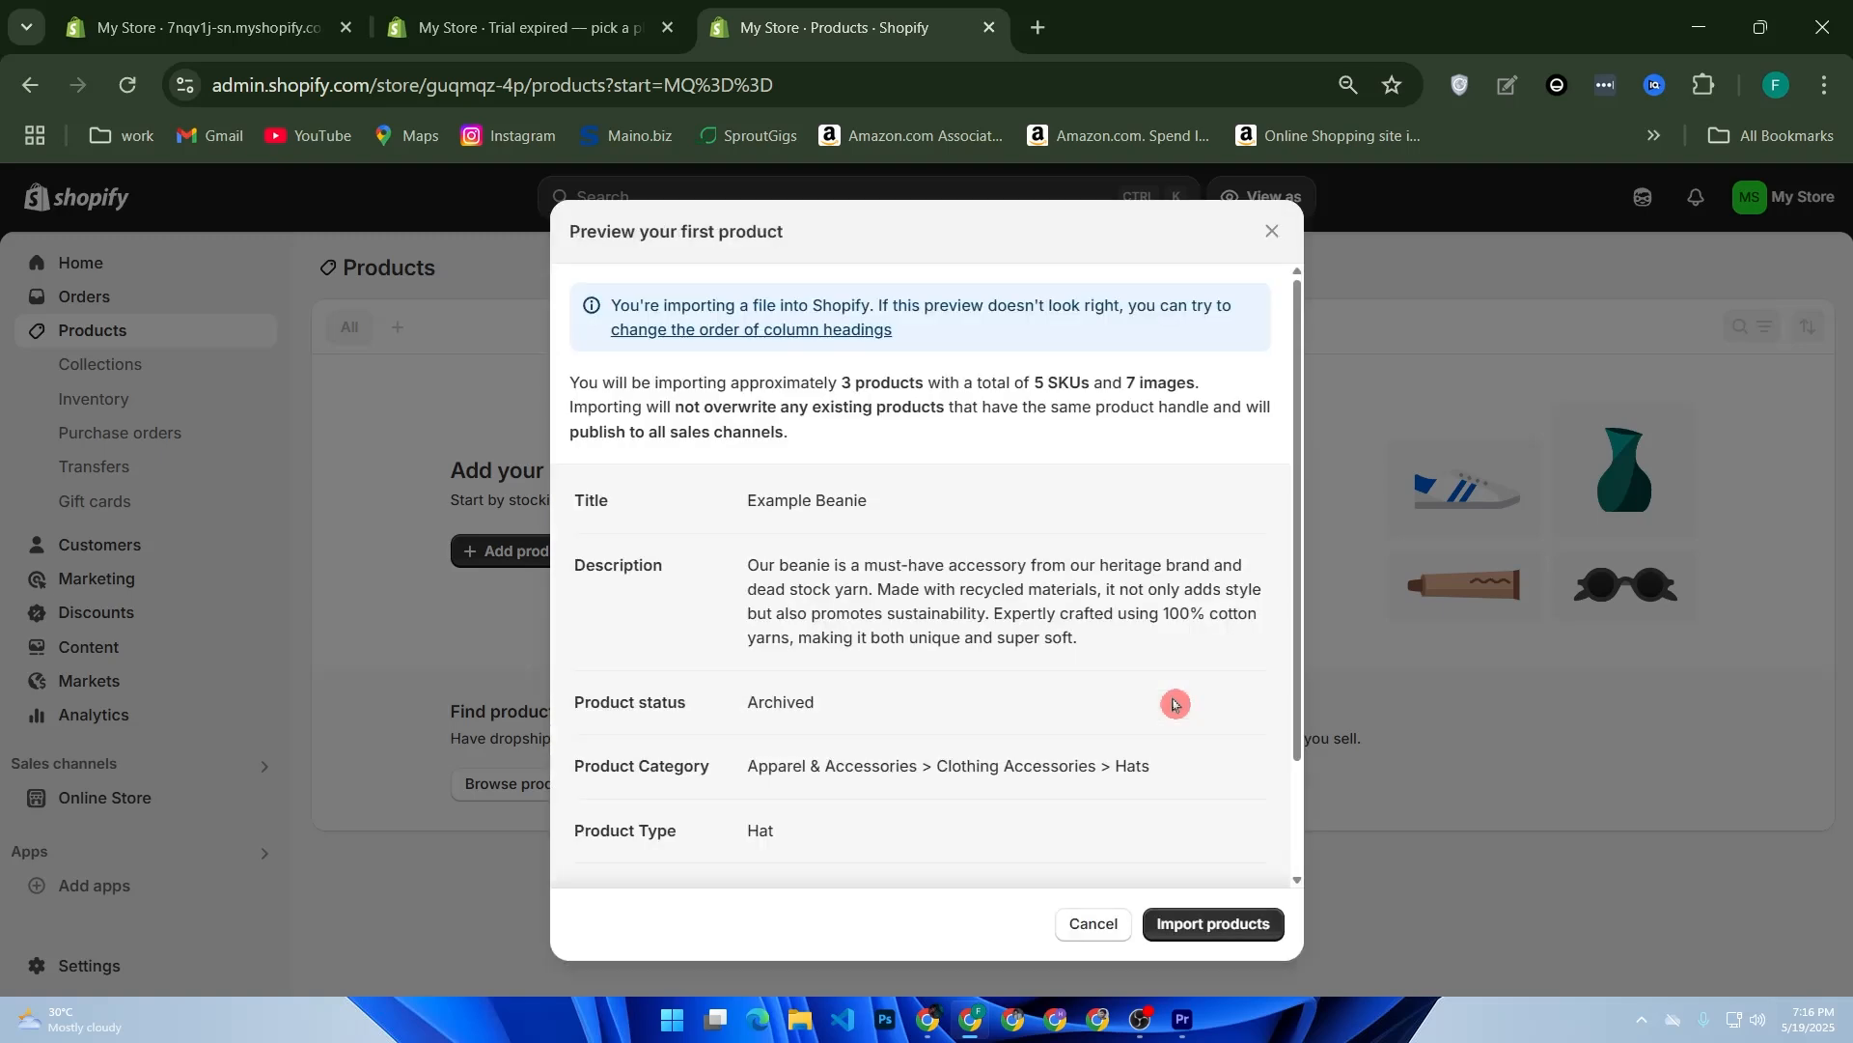
left_click(1234, 924)
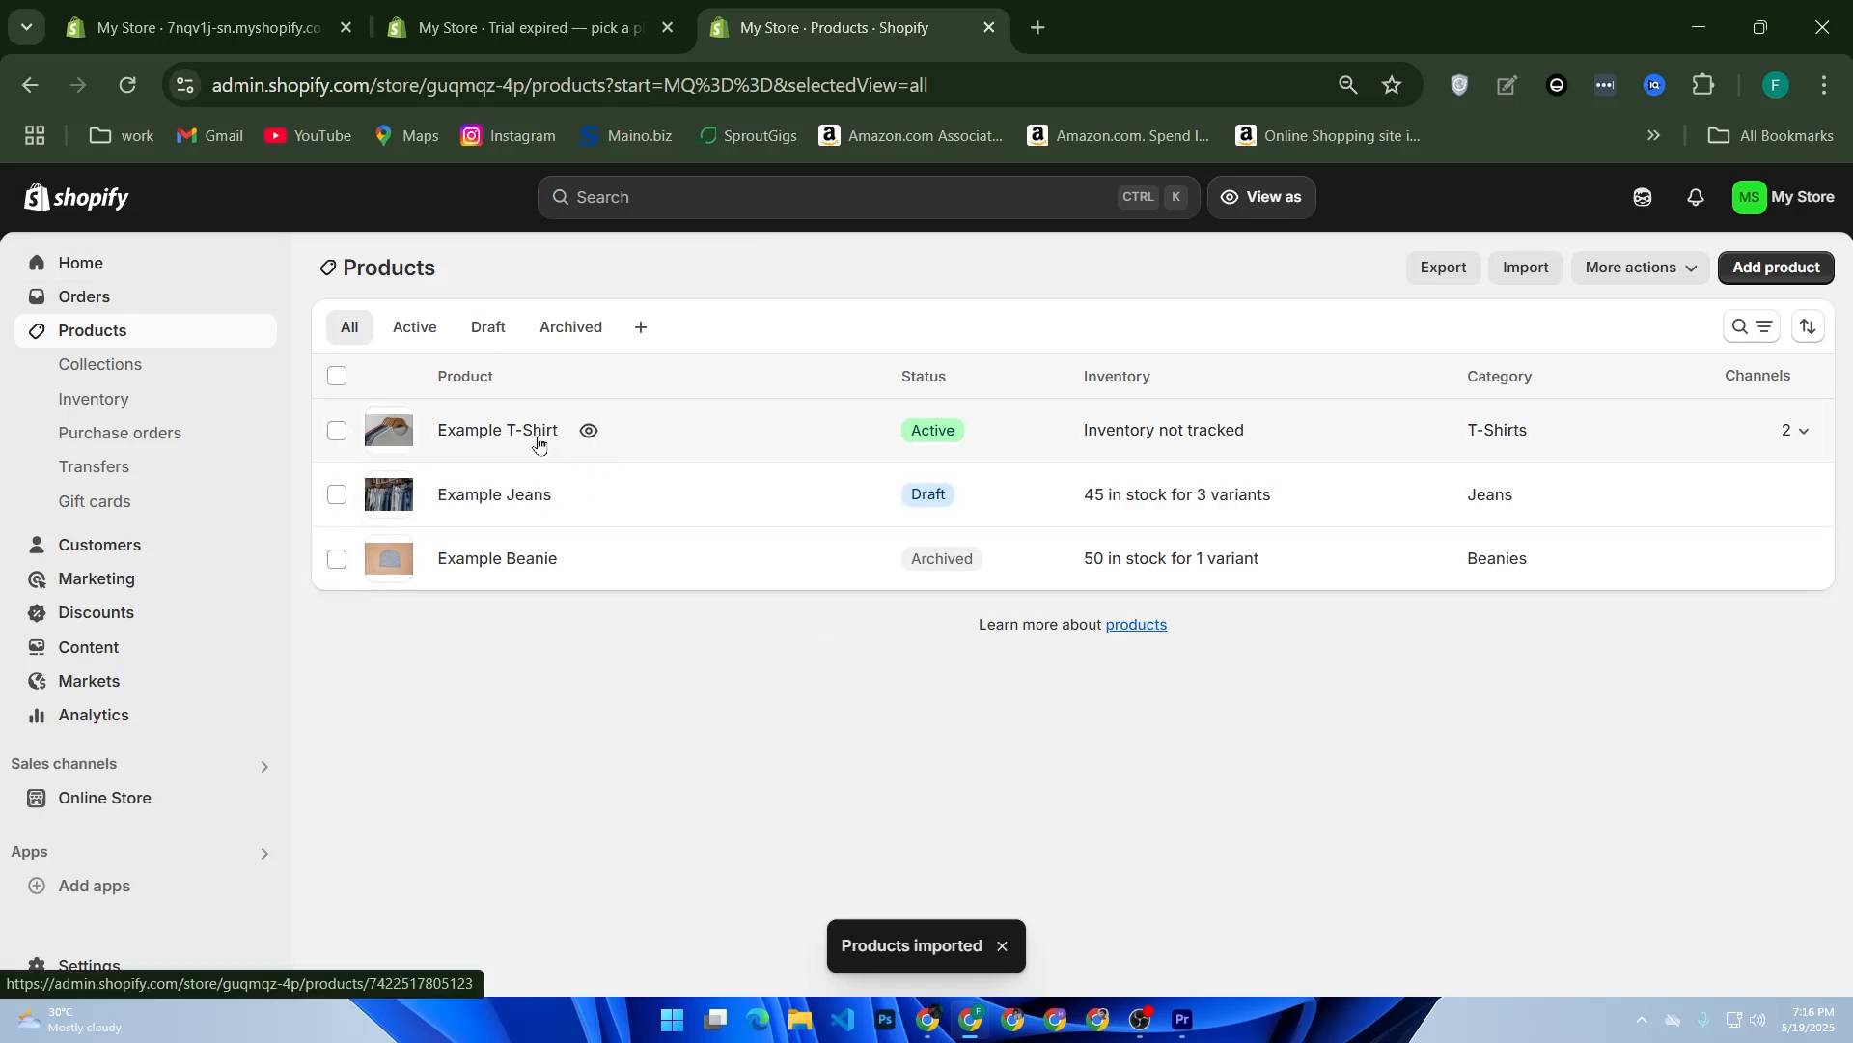
Step: Open the Example T-Shirt product and review its media, category, variants, metafields and search engine listing
left_click(537, 443)
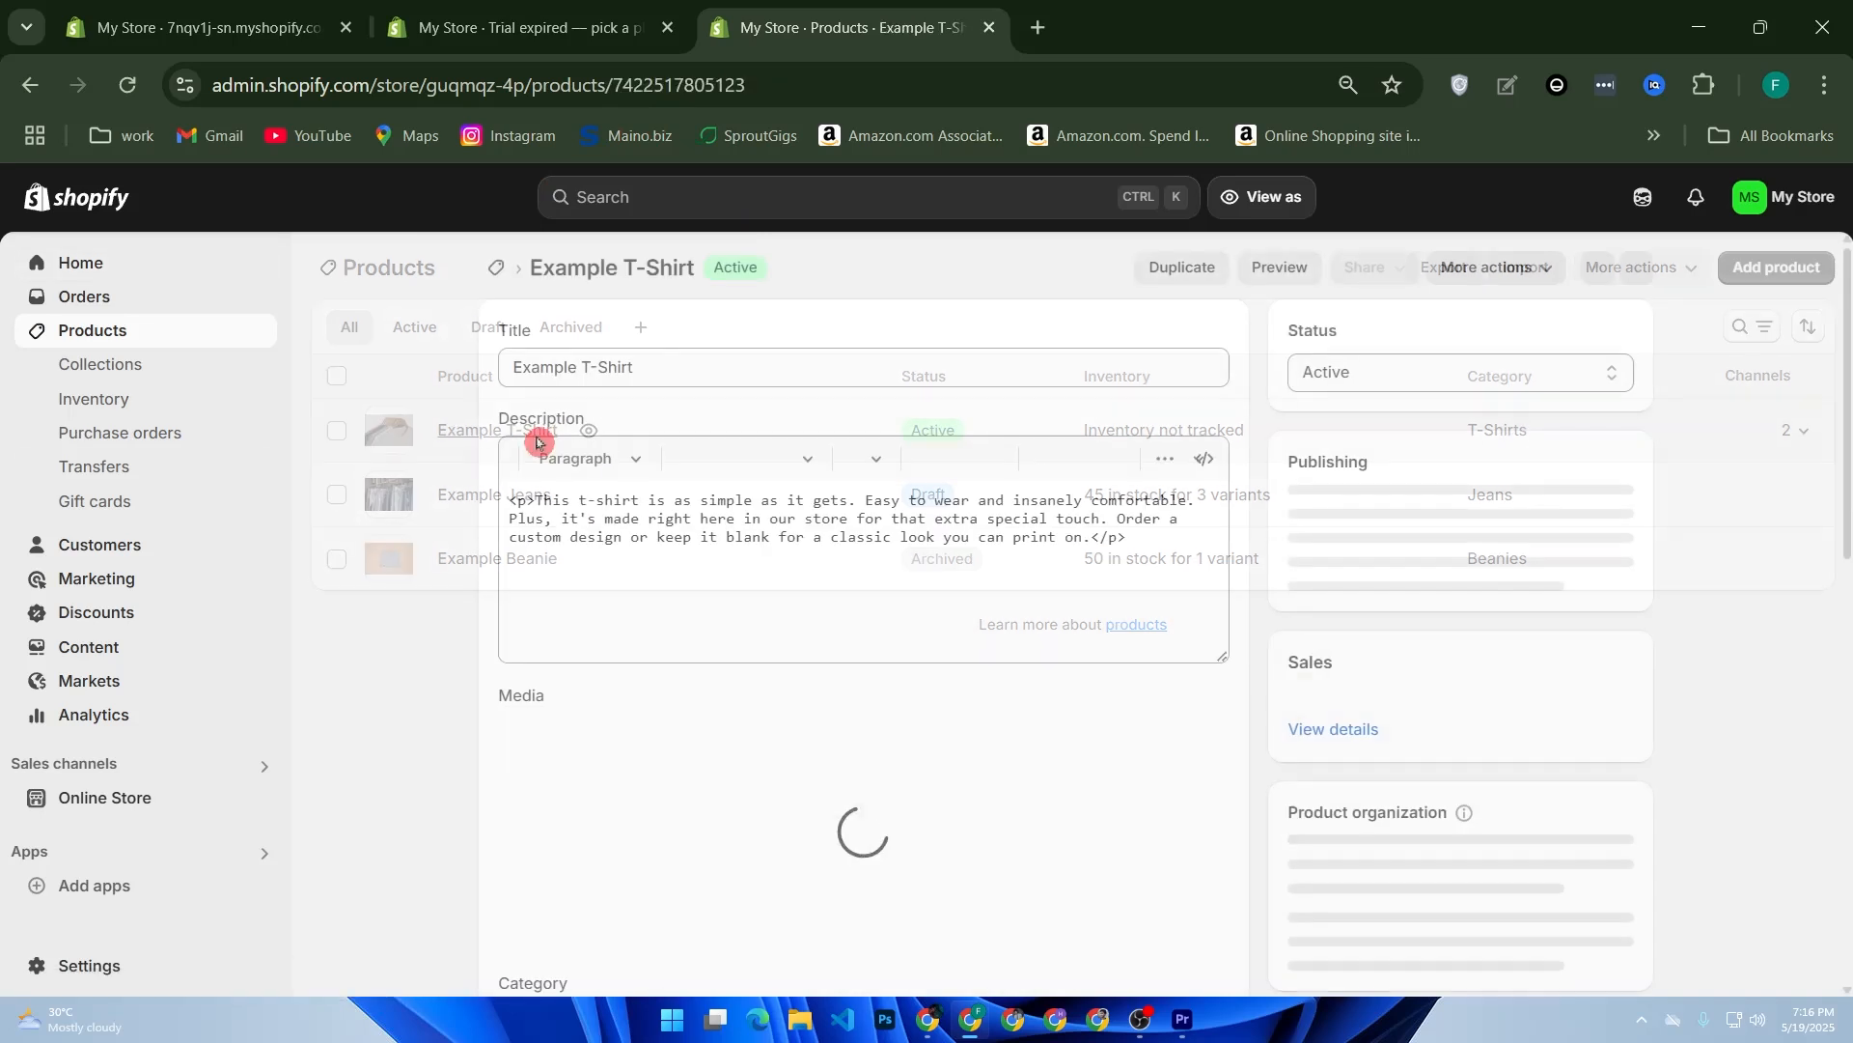
scroll(566, 468, "down", 2)
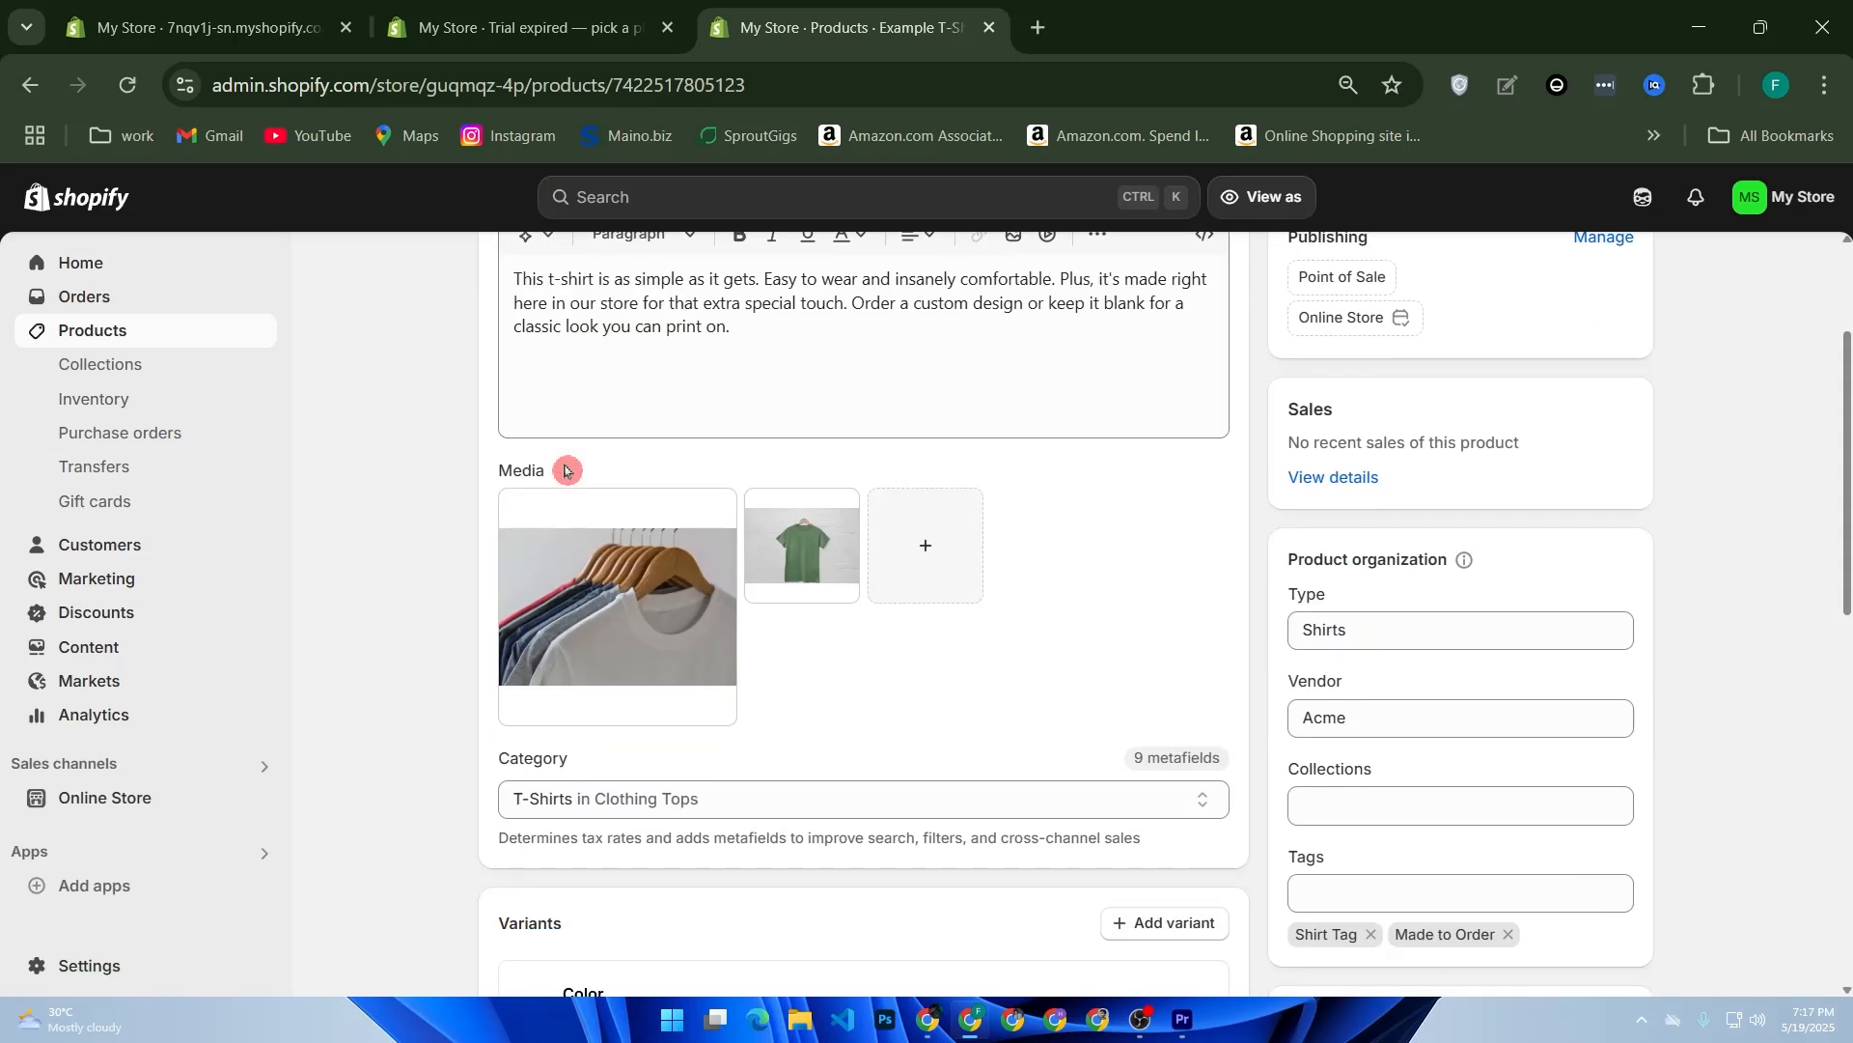
scroll(565, 471, "down", 2)
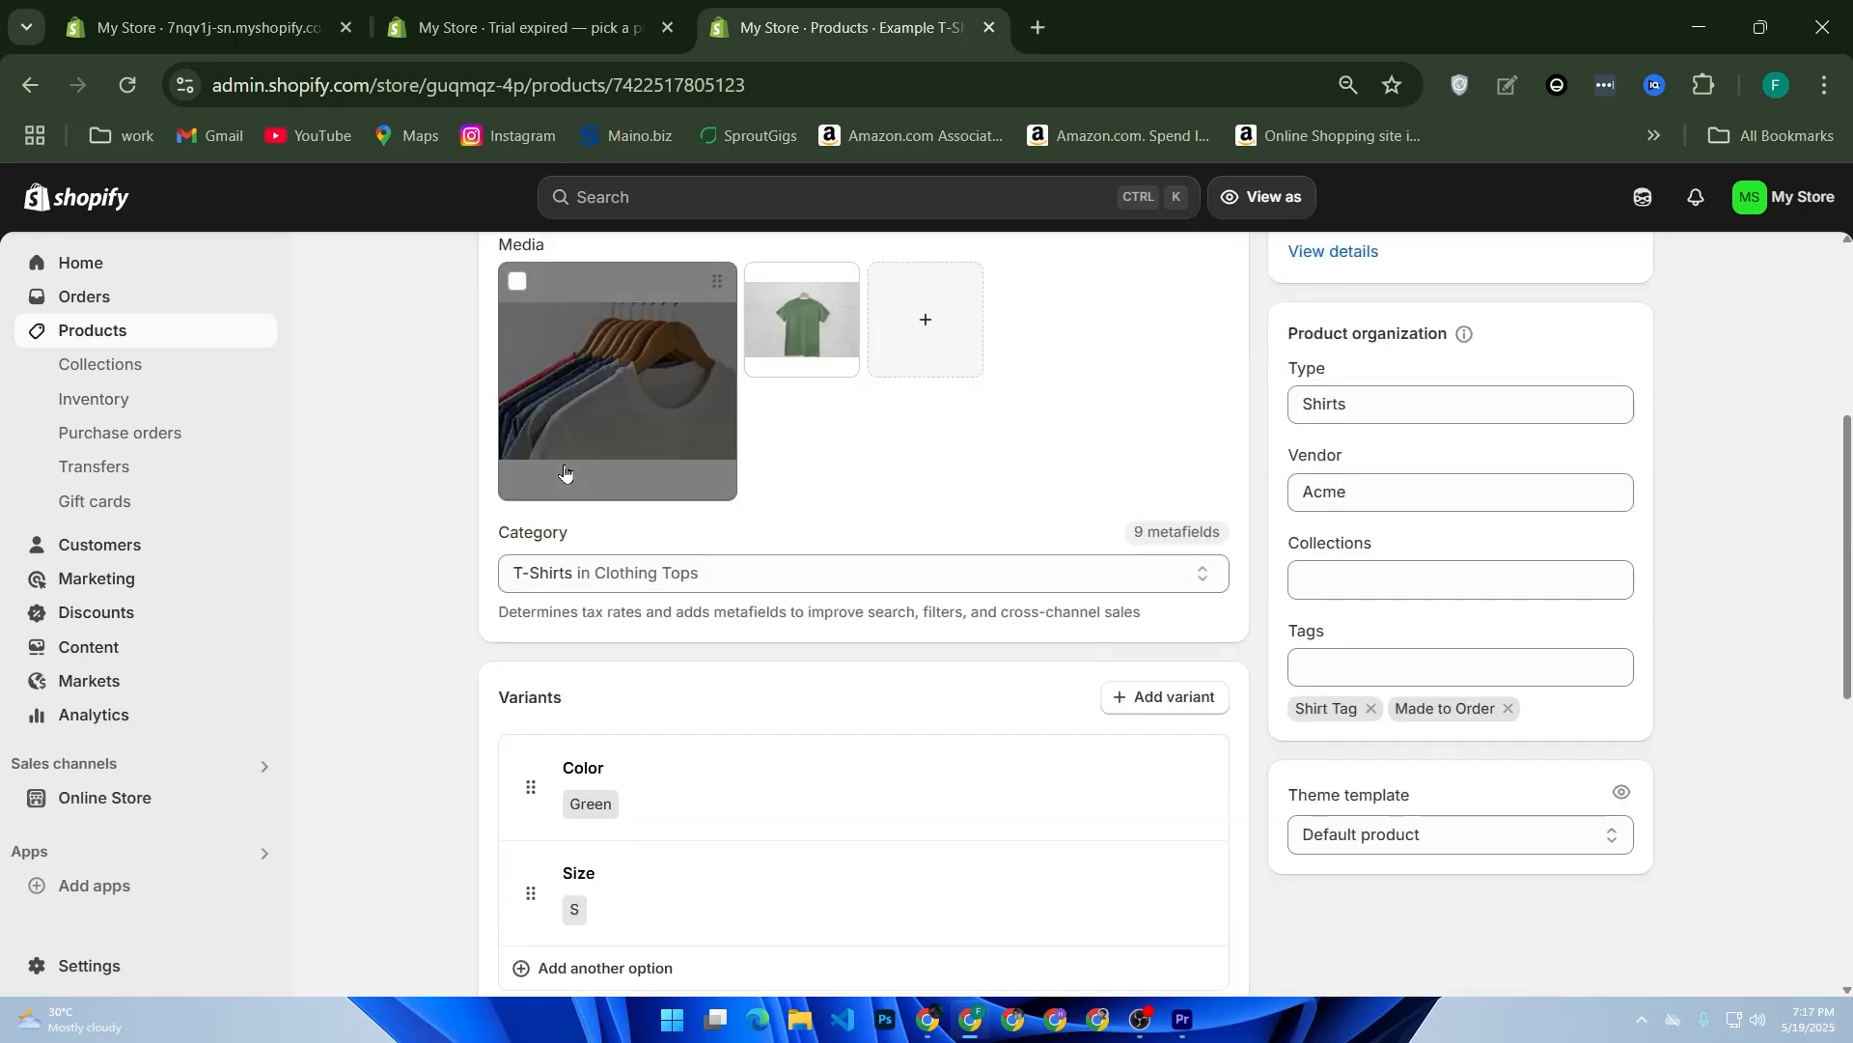
scroll(564, 471, "down", 7)
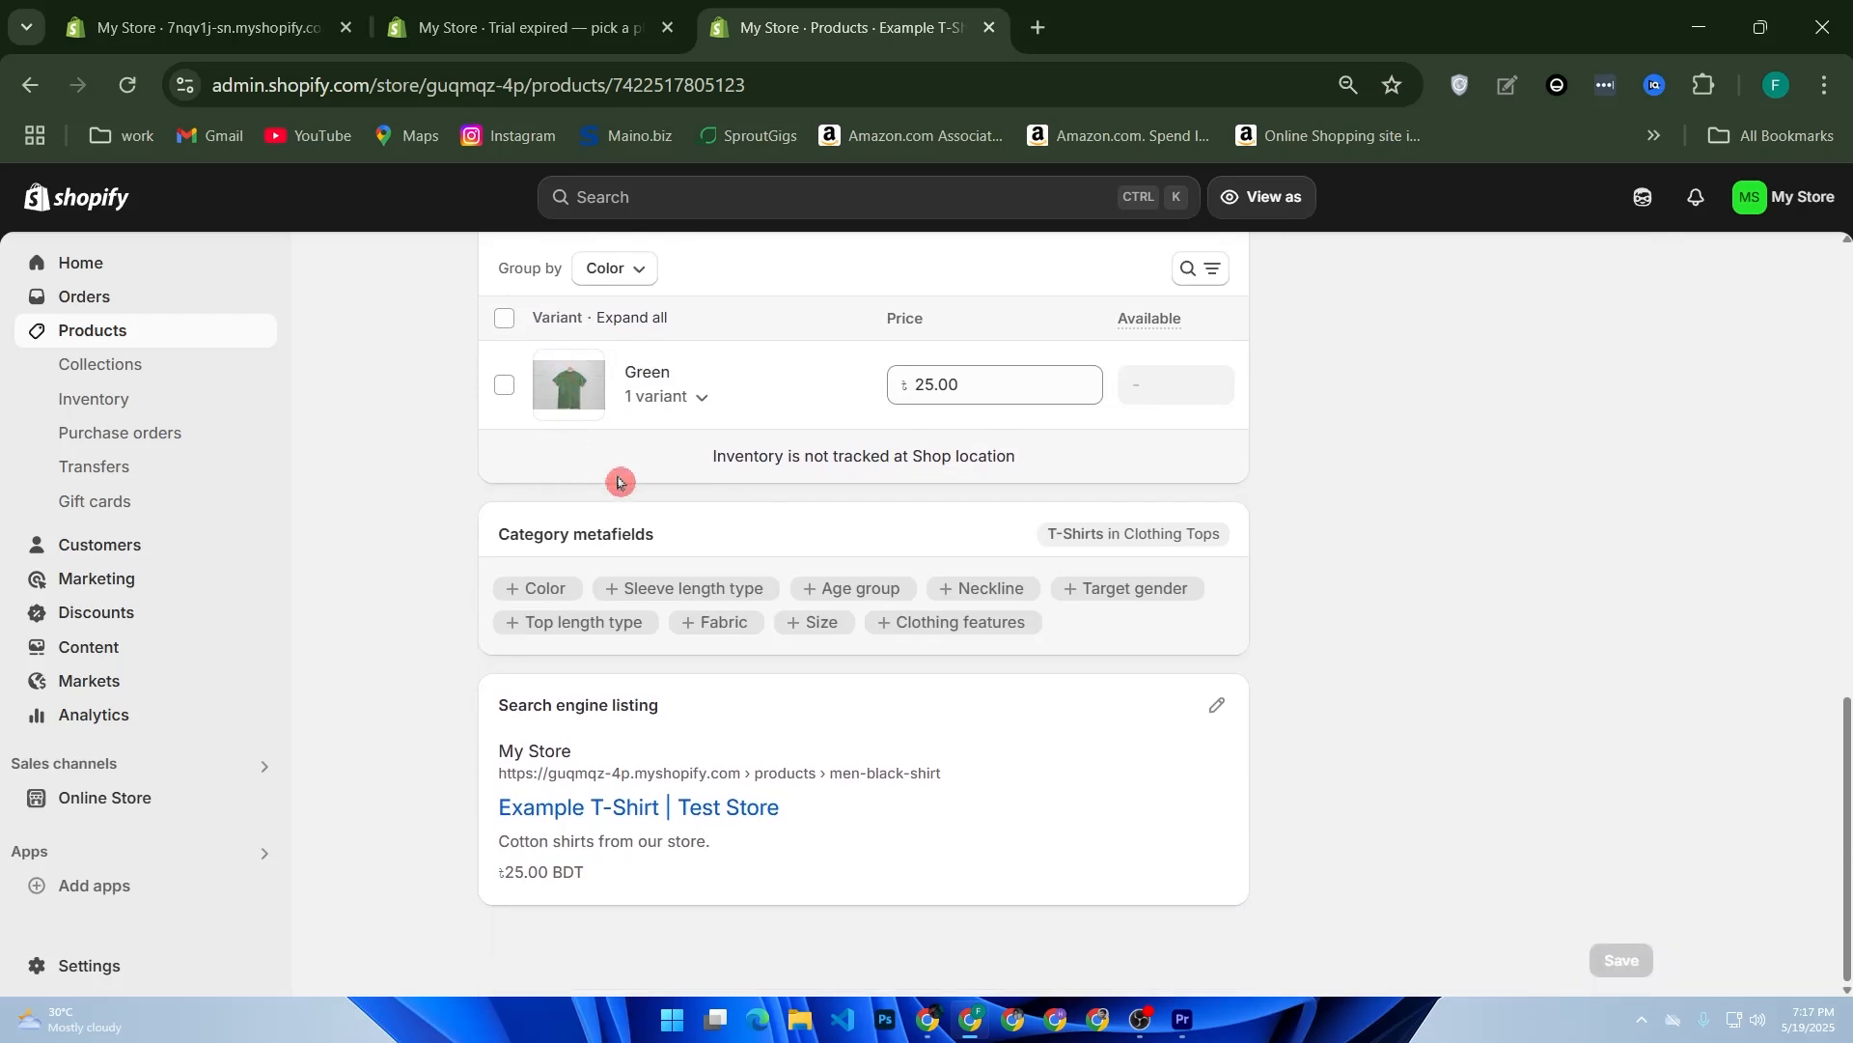
scroll(618, 481, "up", 6)
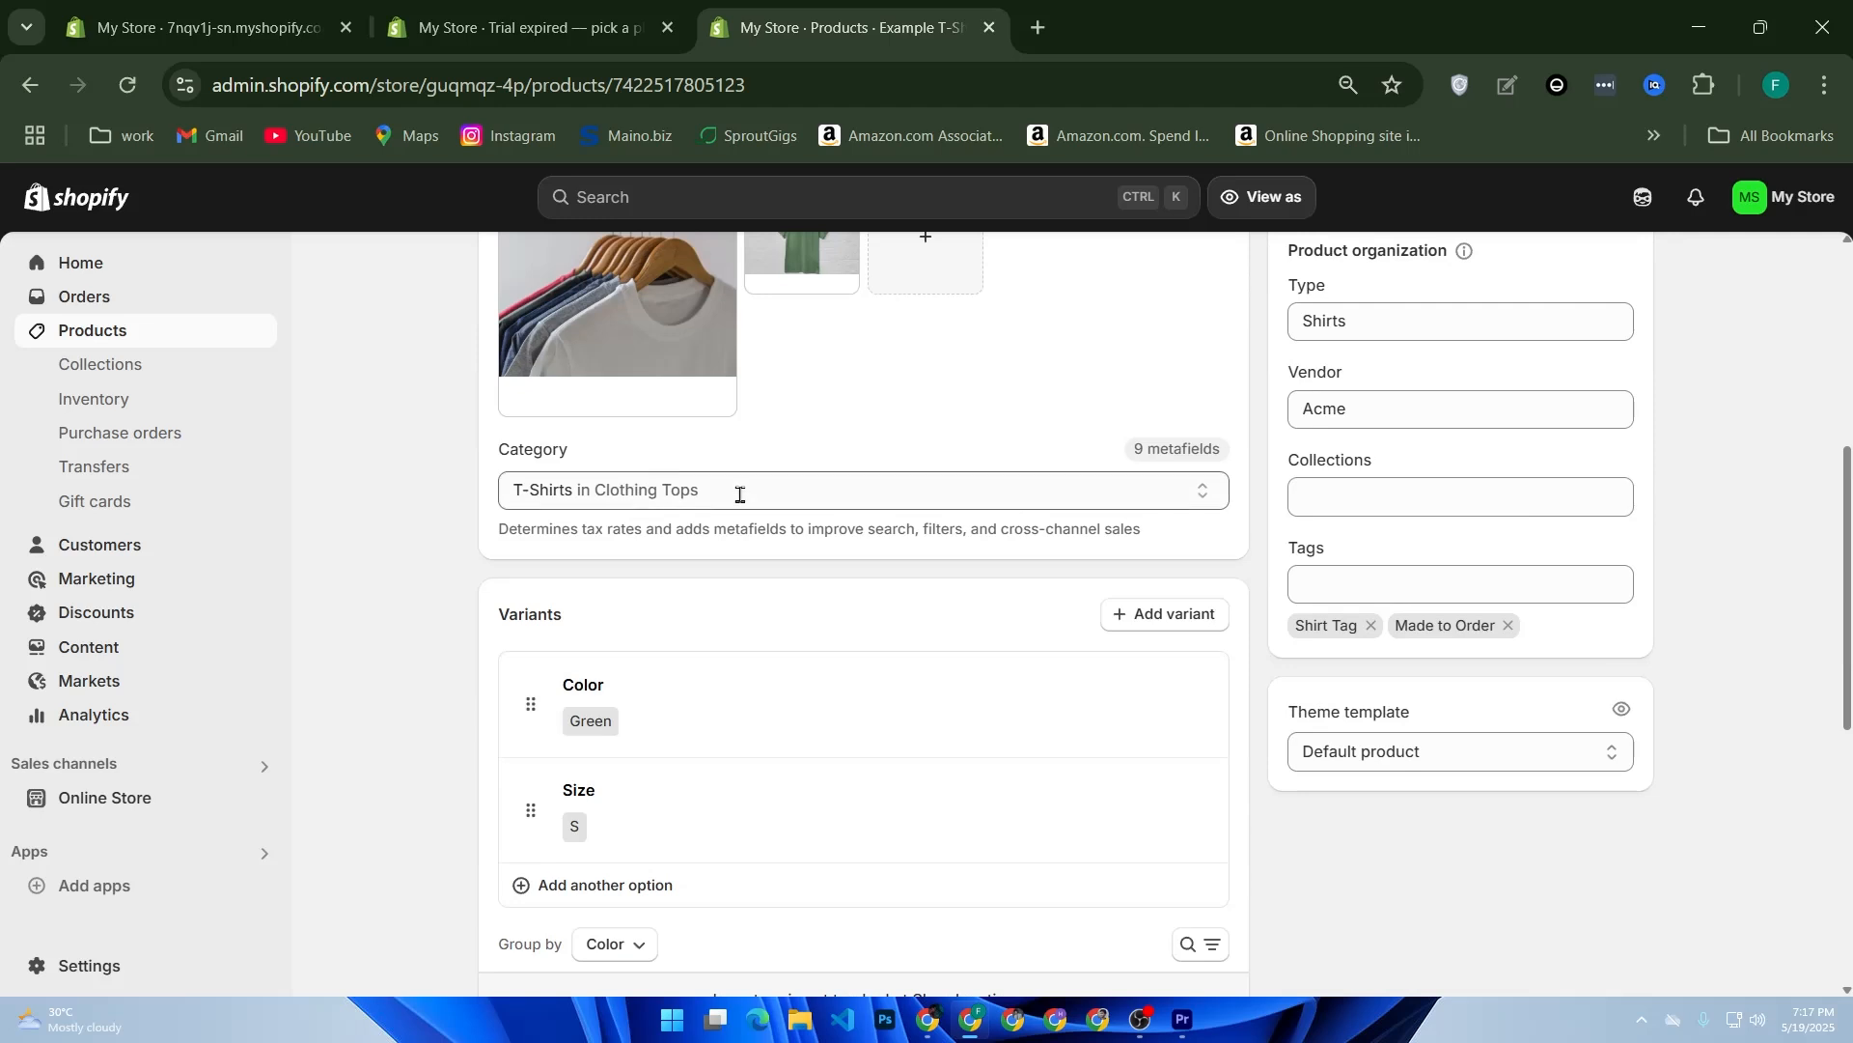
scroll(729, 501, "up", 2)
scroll(1371, 608, "down", 2)
scroll(1349, 621, "up", 5)
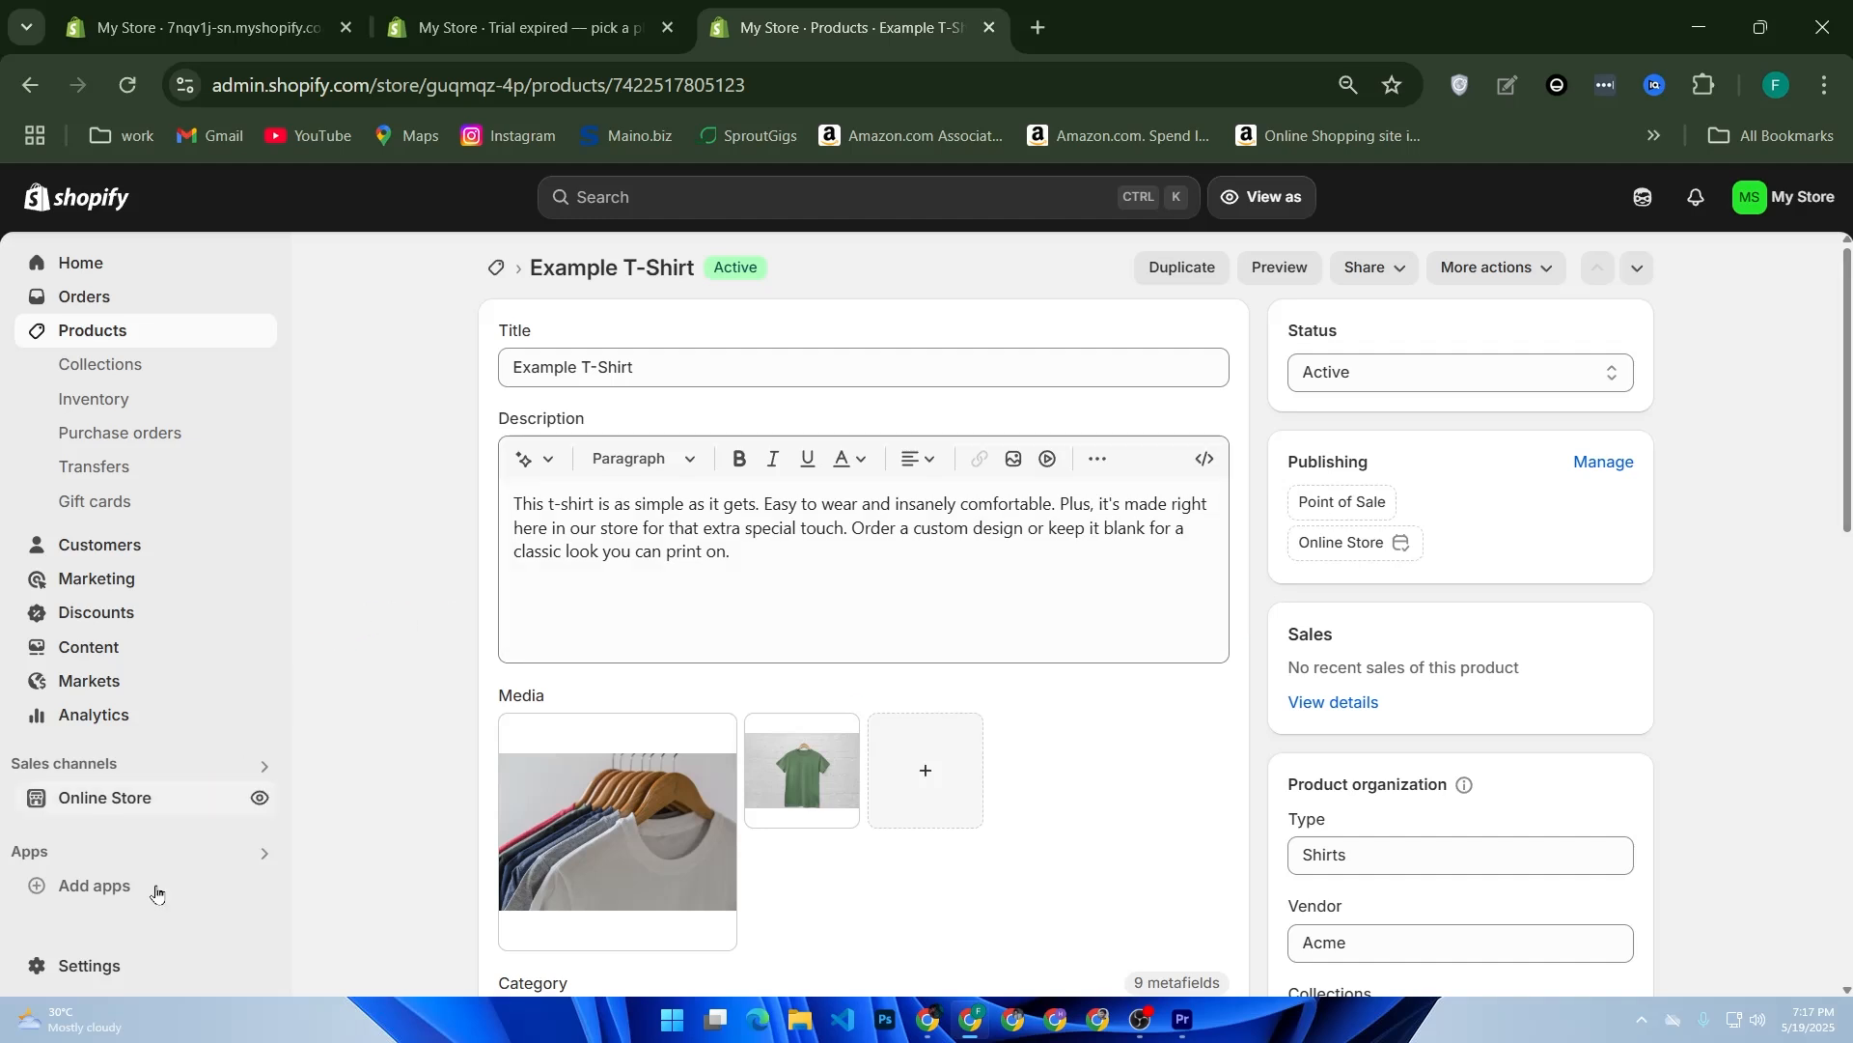
Step: Open the store's Taxes and duties settings and look through the list of tax regions
left_click(97, 965)
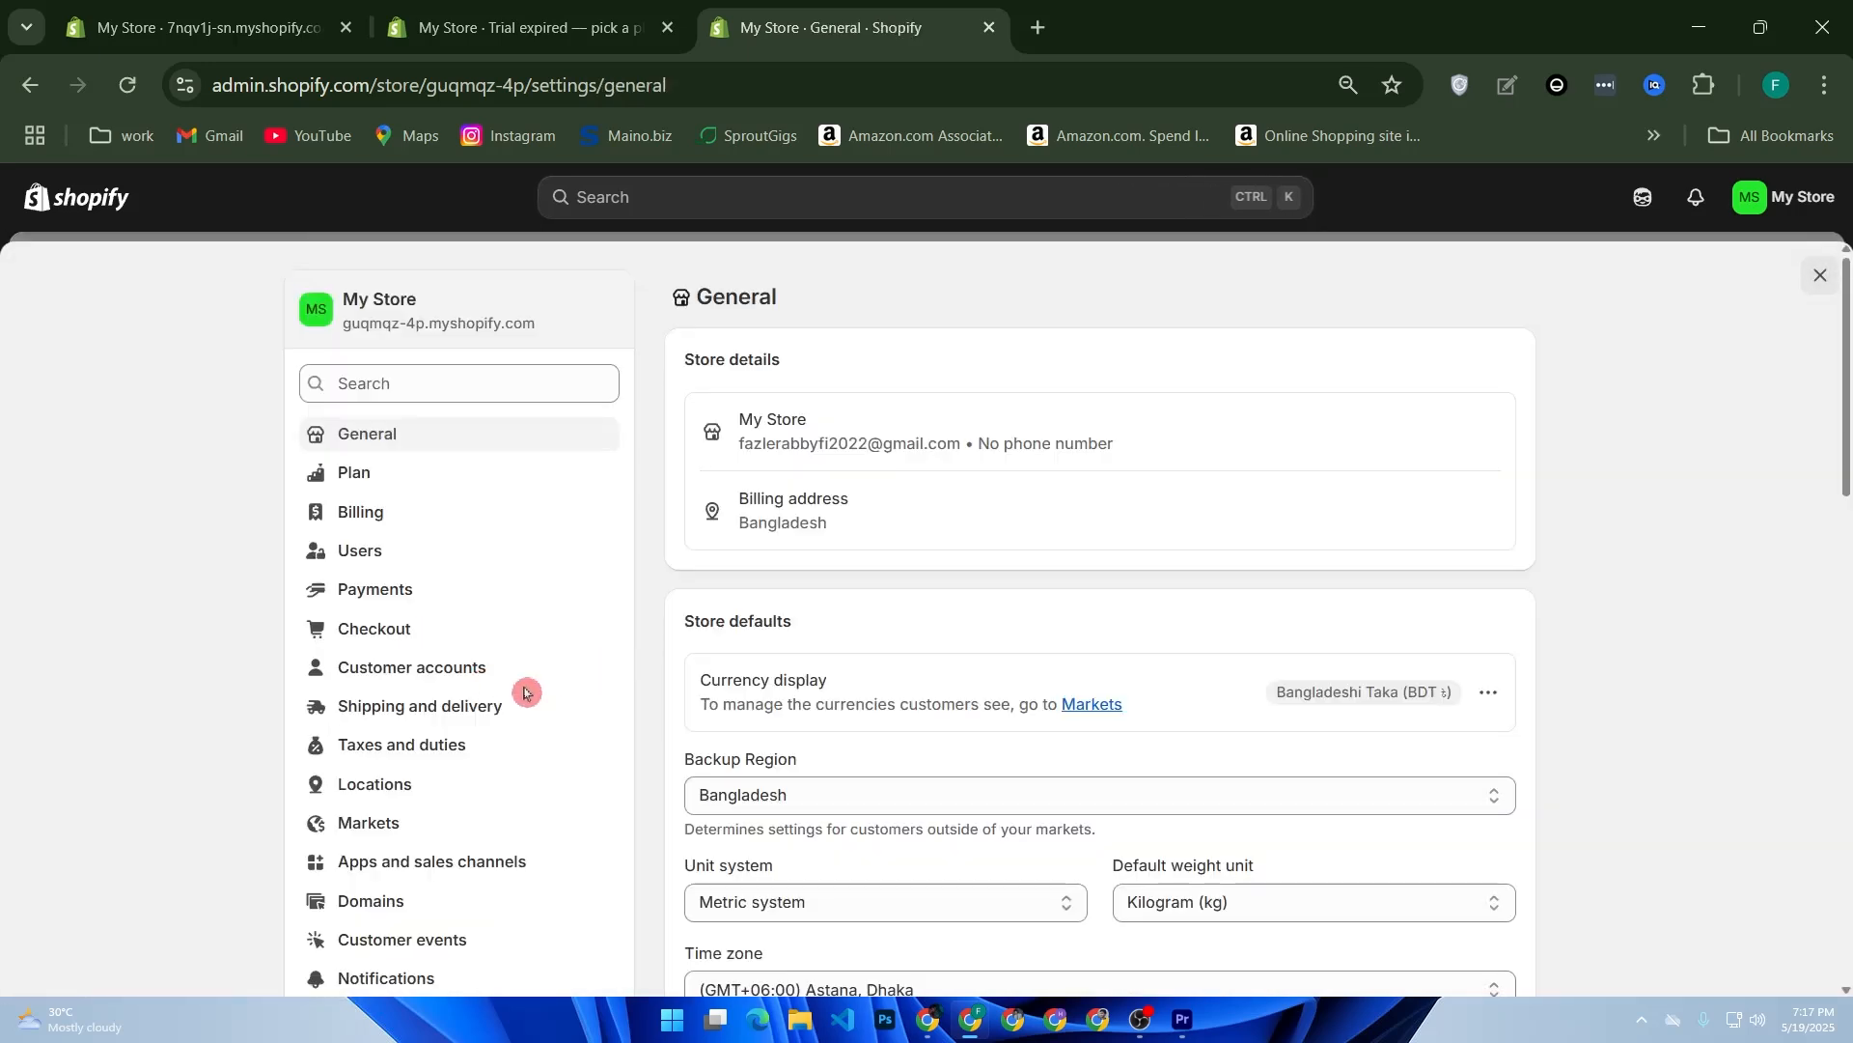
left_click(446, 747)
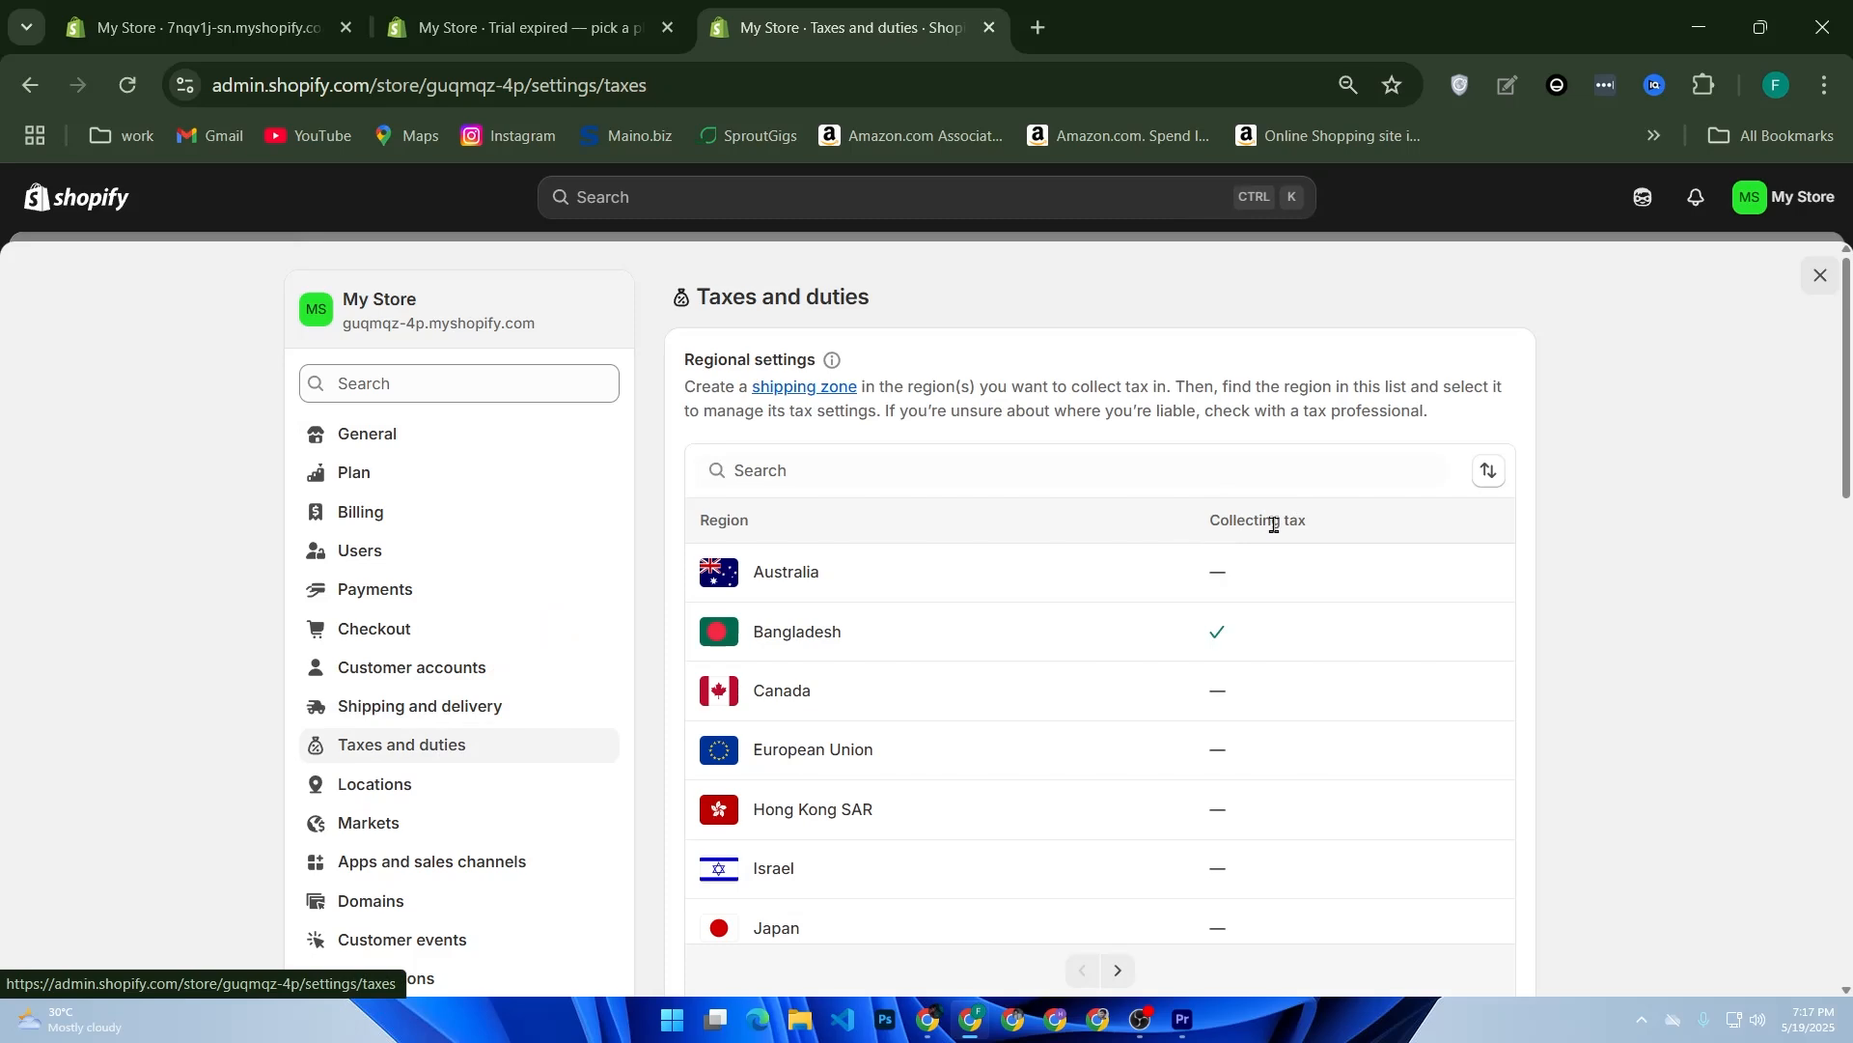
scroll(1269, 529, "down", 2)
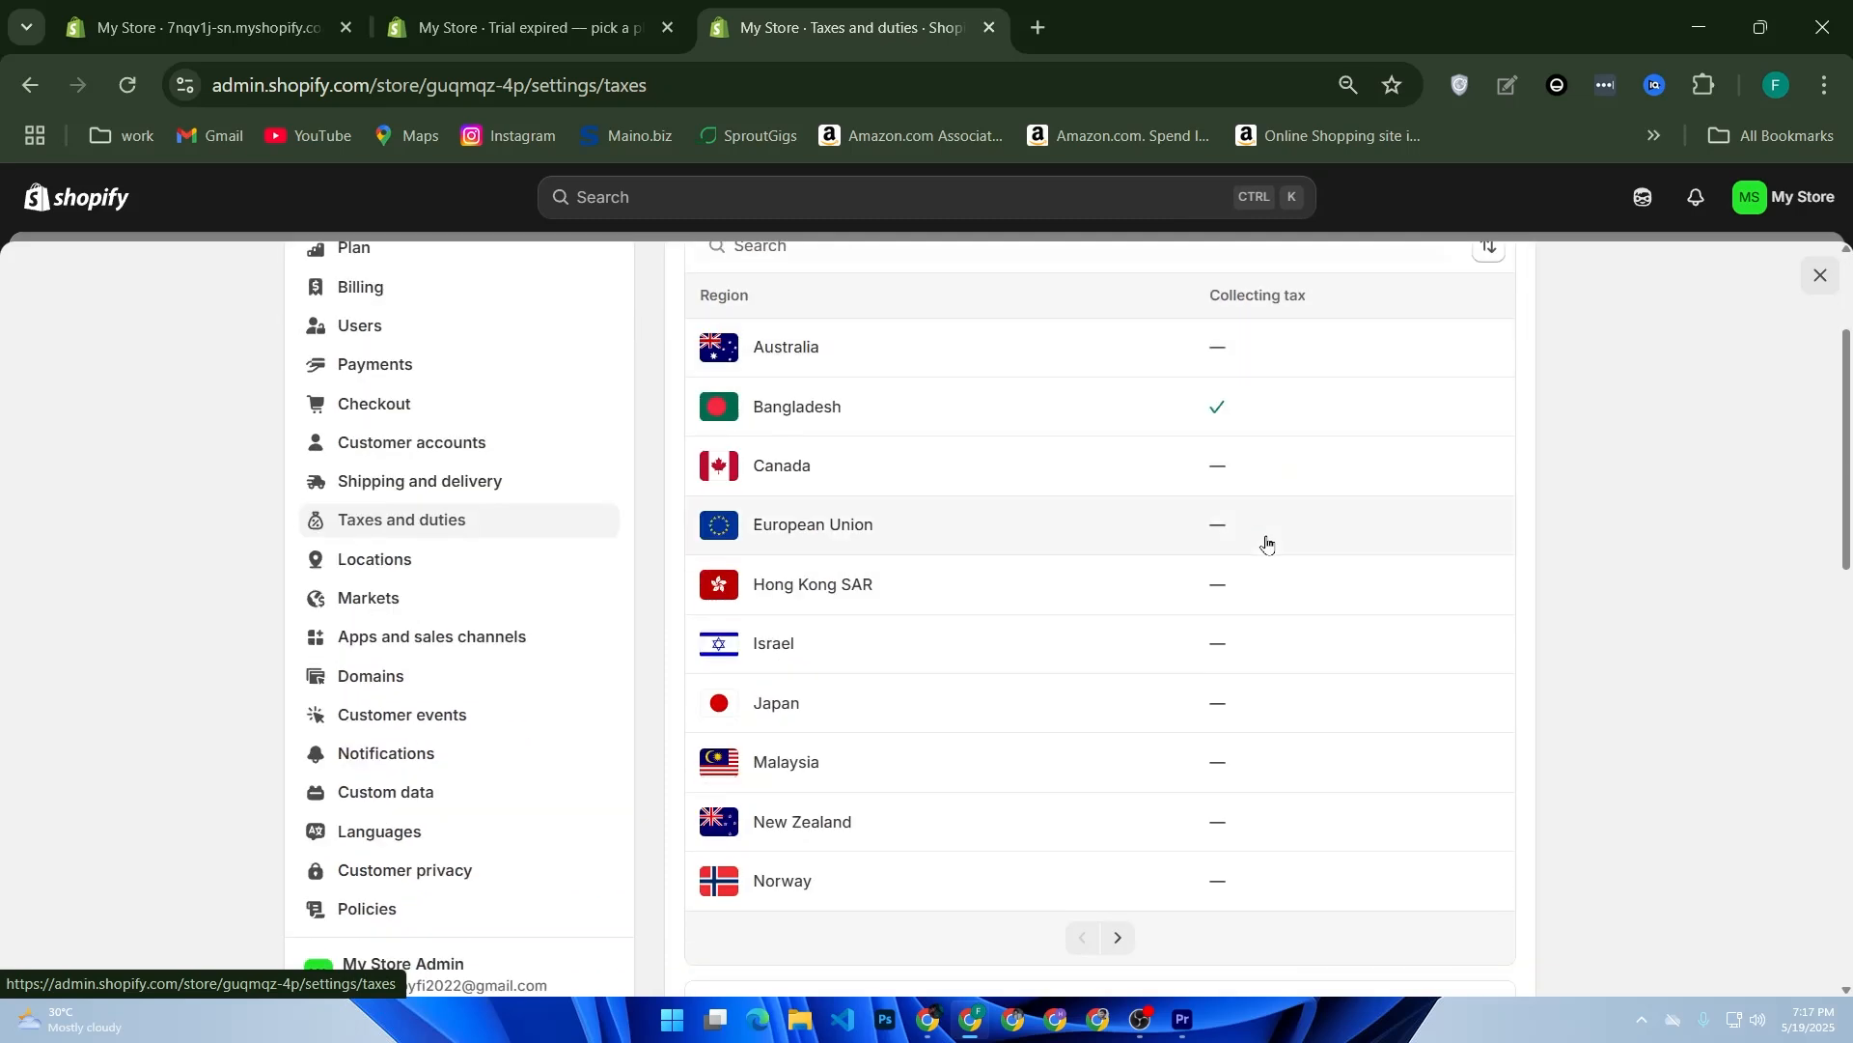